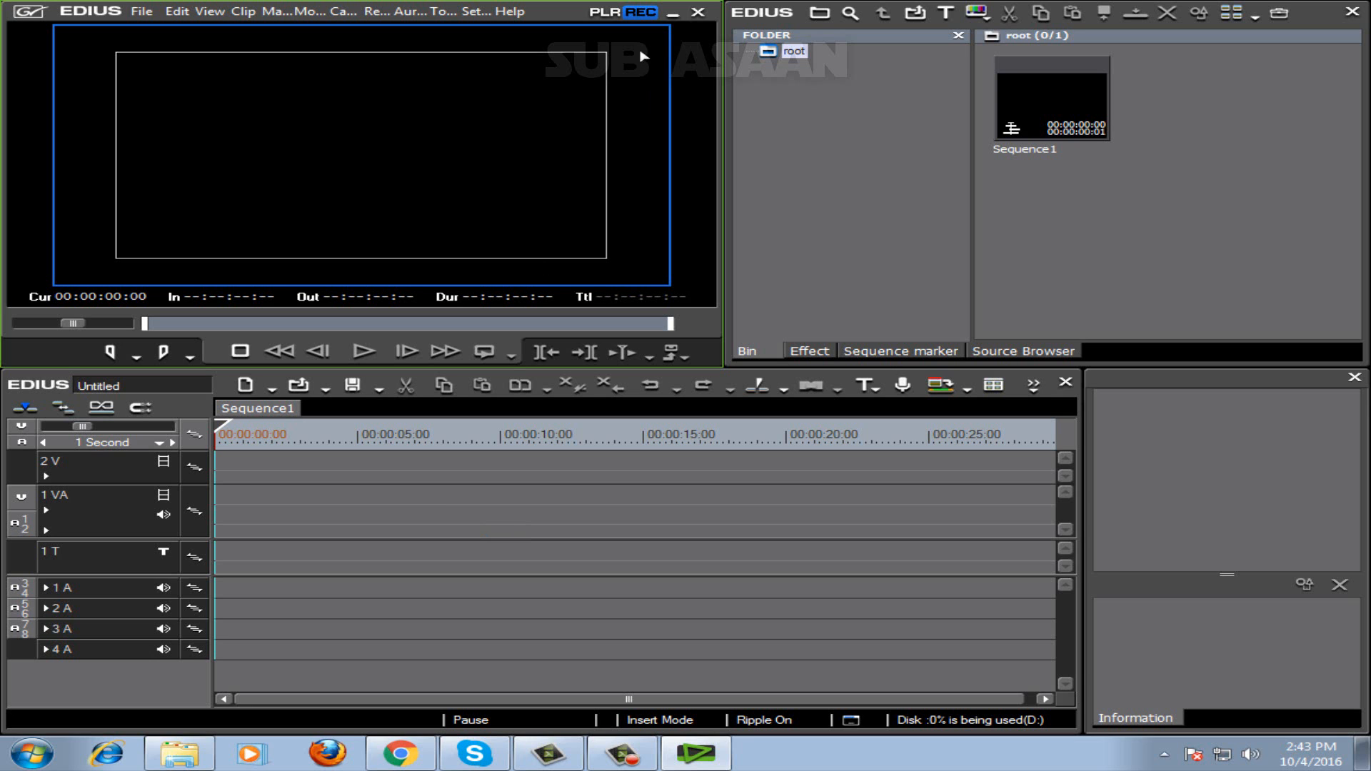
# Minimize the EDIUS window, start Adobe Photoshop CC 2015 and dismiss its Welcome window.
pyautogui.click(673, 14)
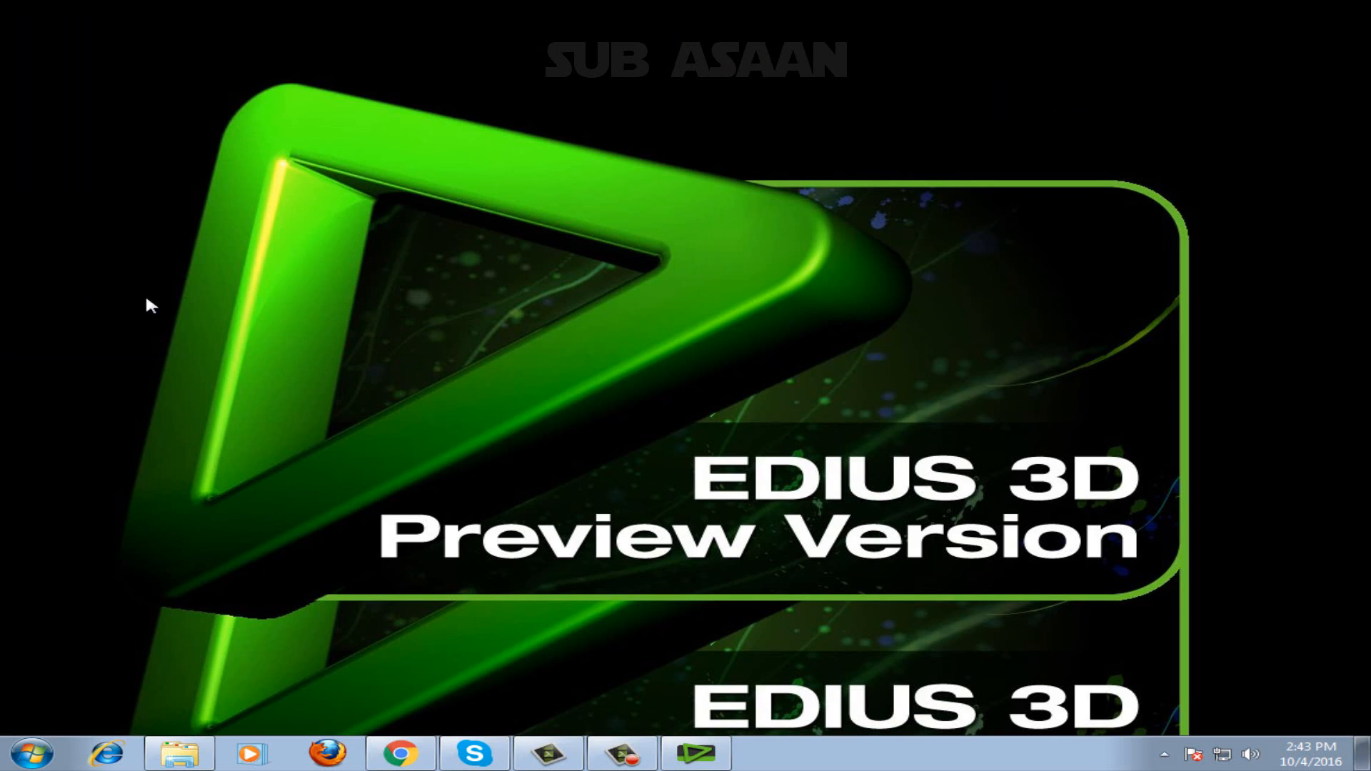
pyautogui.click(52, 758)
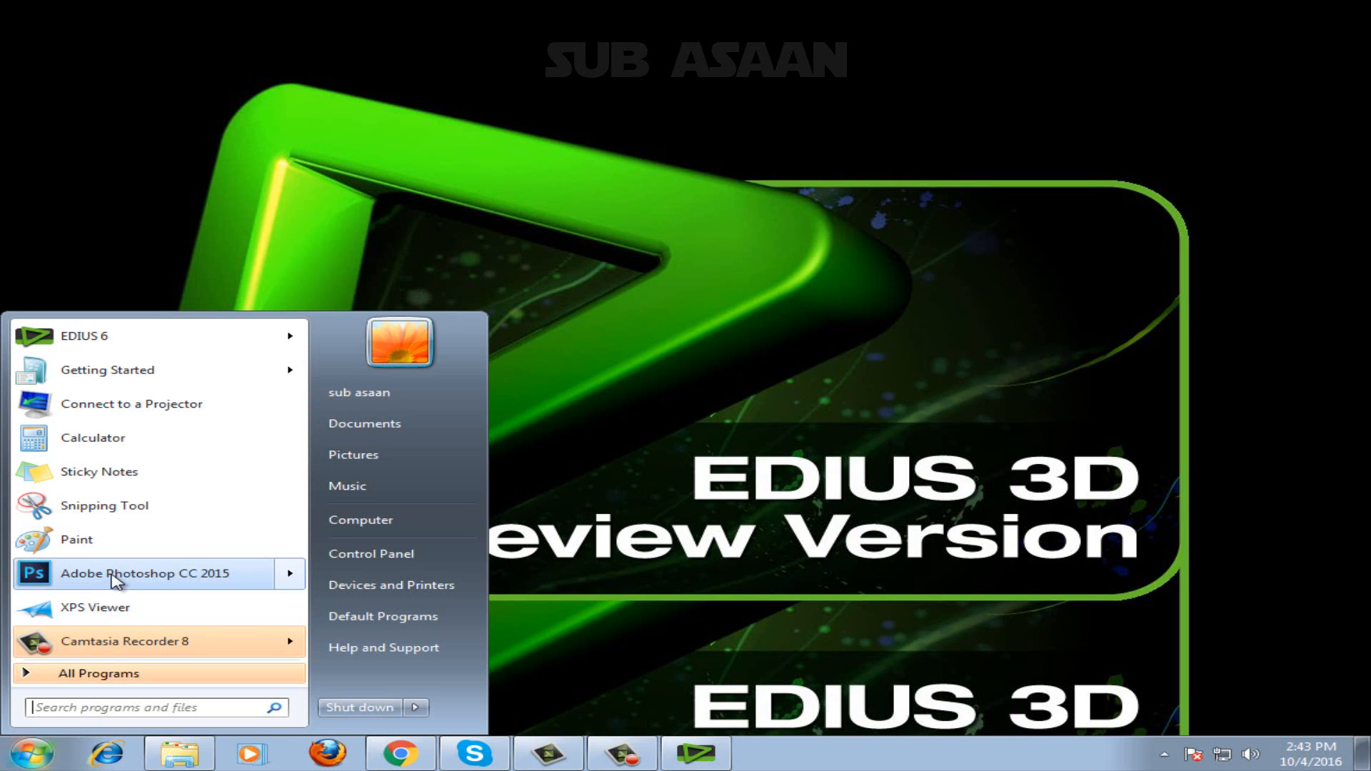
pyautogui.click(114, 577)
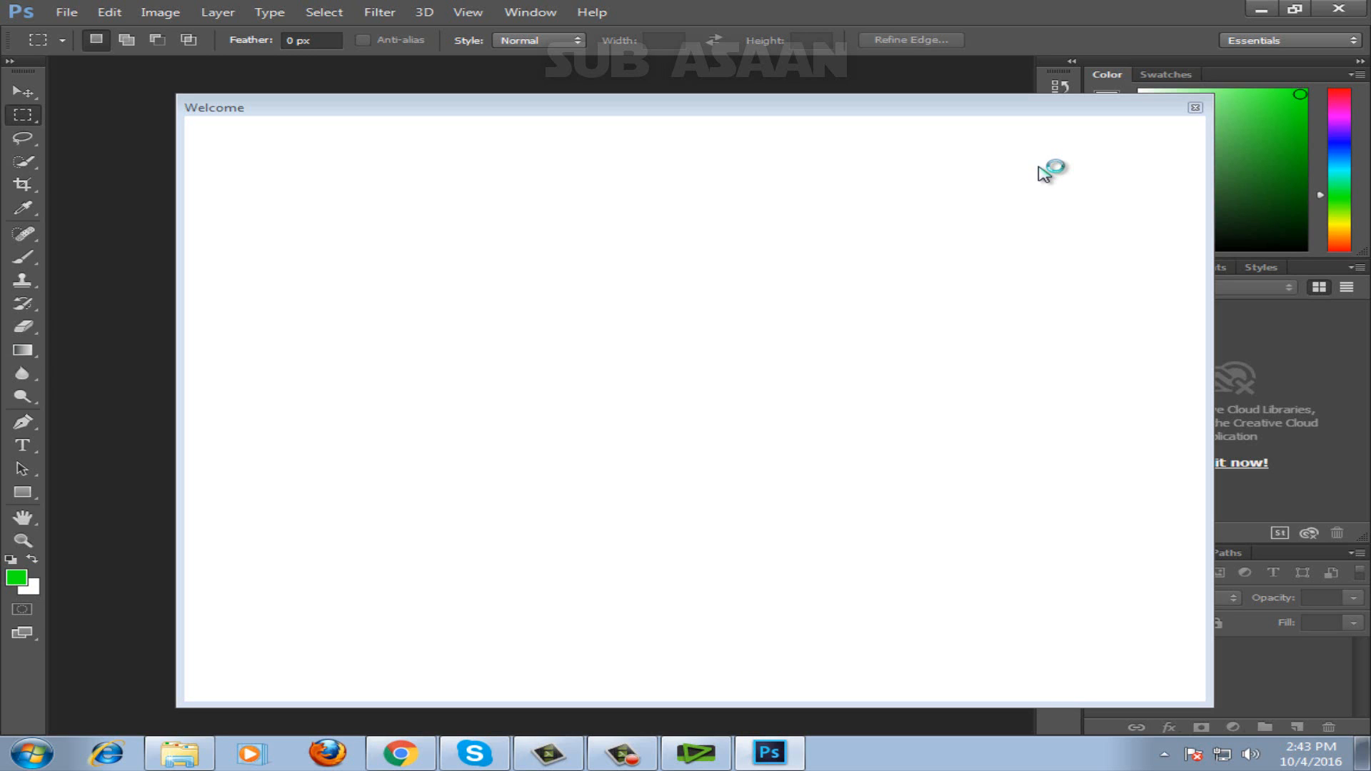
pyautogui.click(1194, 107)
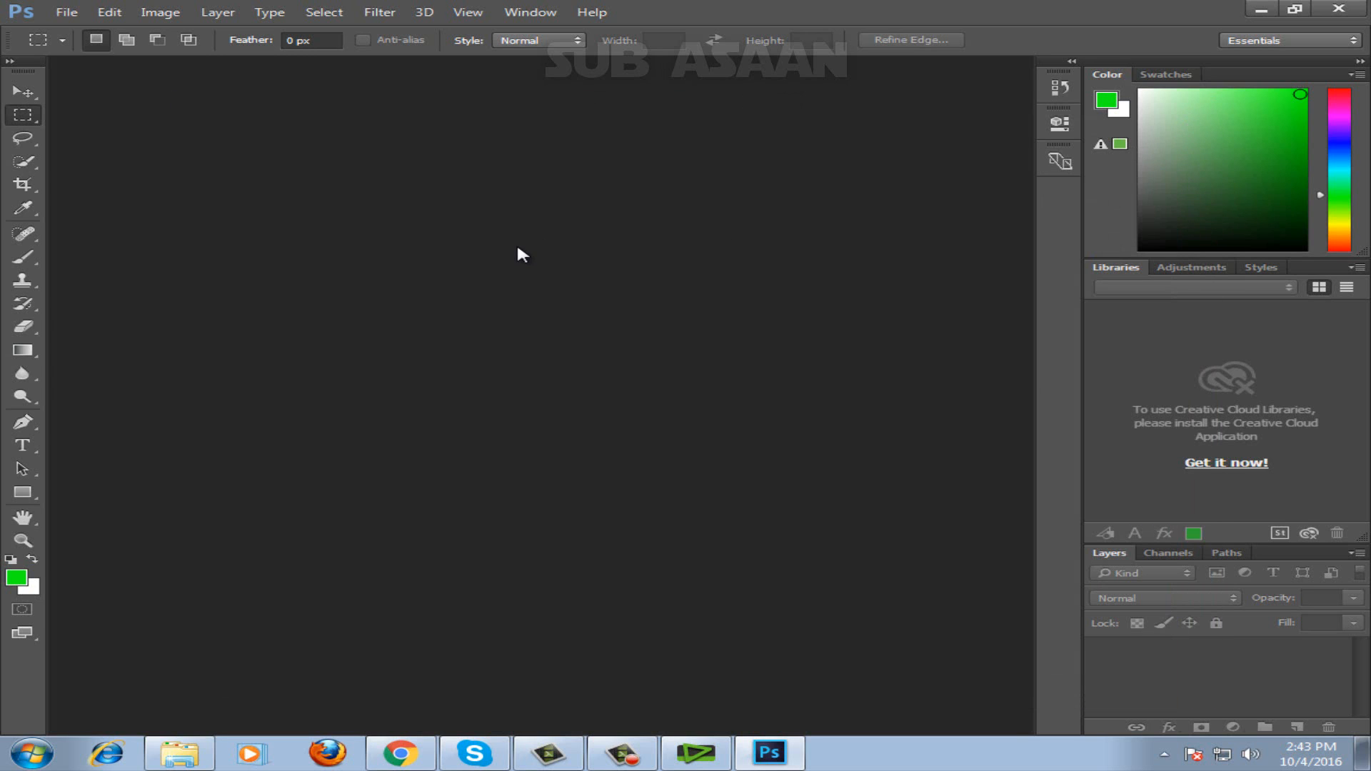
# Create a new 1920 x 1080 pixel RGB document at 72 pixels/inch with transparent background contents.
pyautogui.click(67, 12)
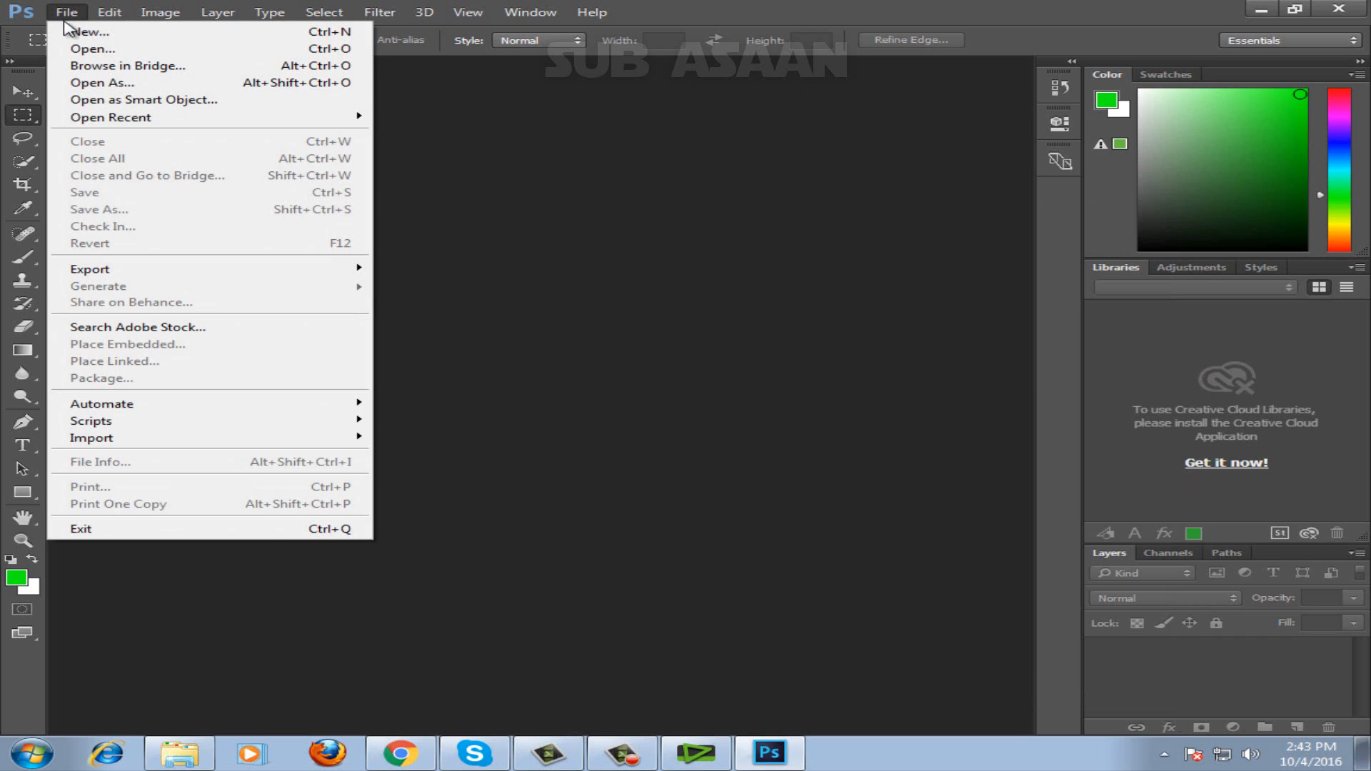
pyautogui.click(74, 32)
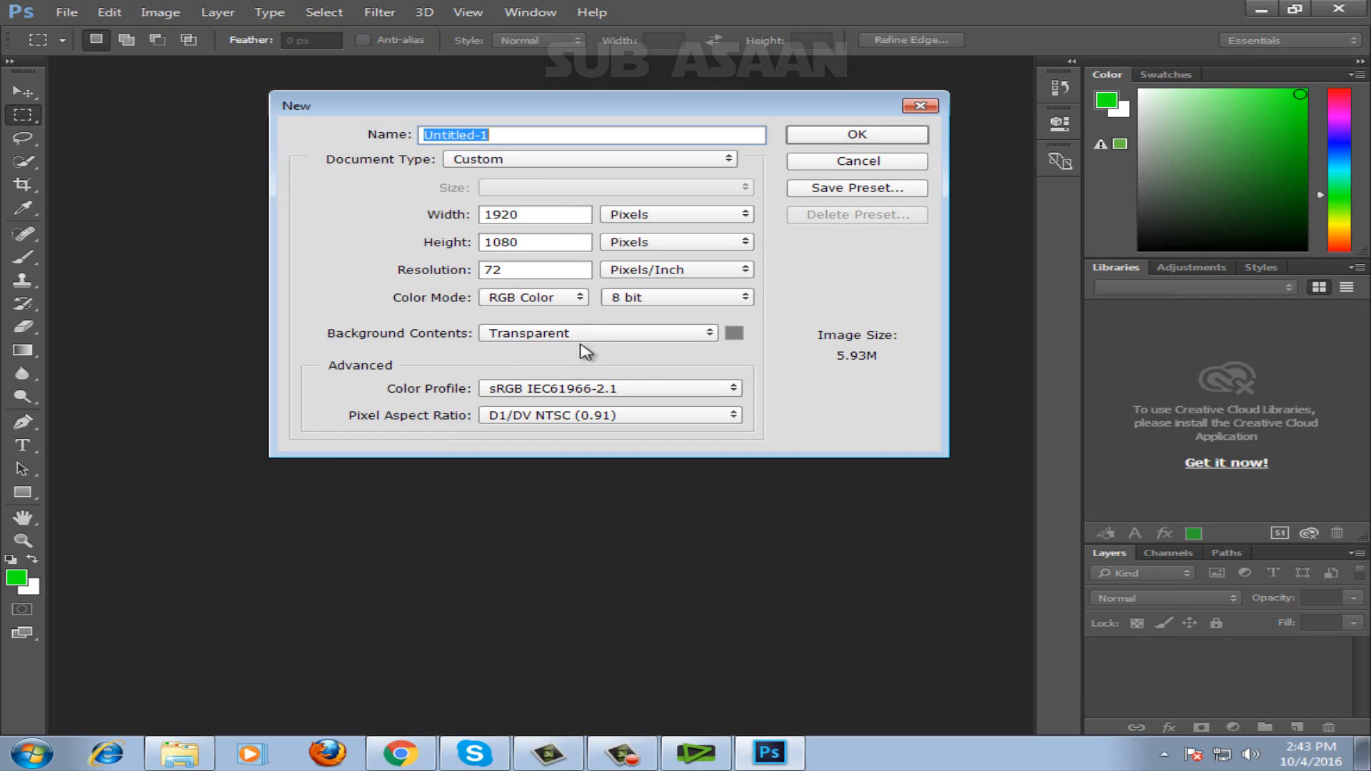
pyautogui.click(709, 335)
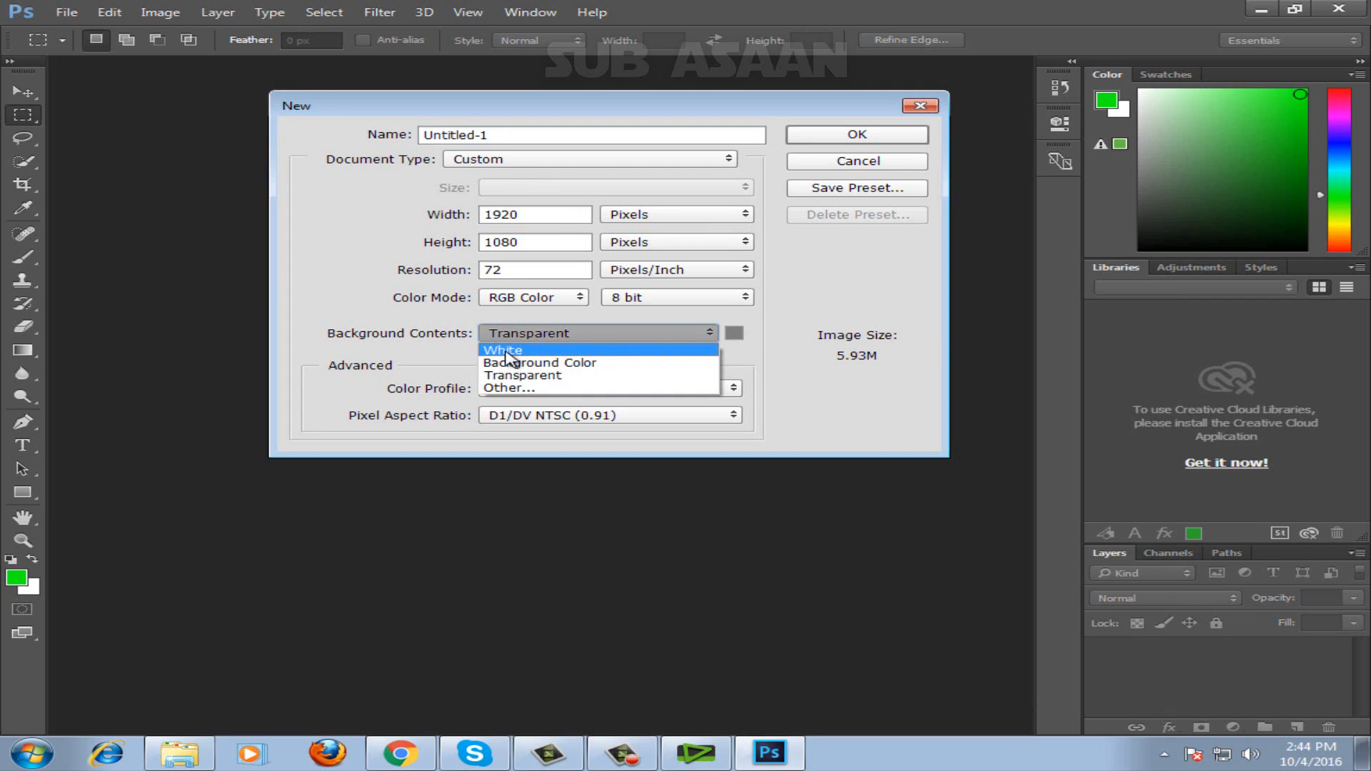
pyautogui.click(528, 384)
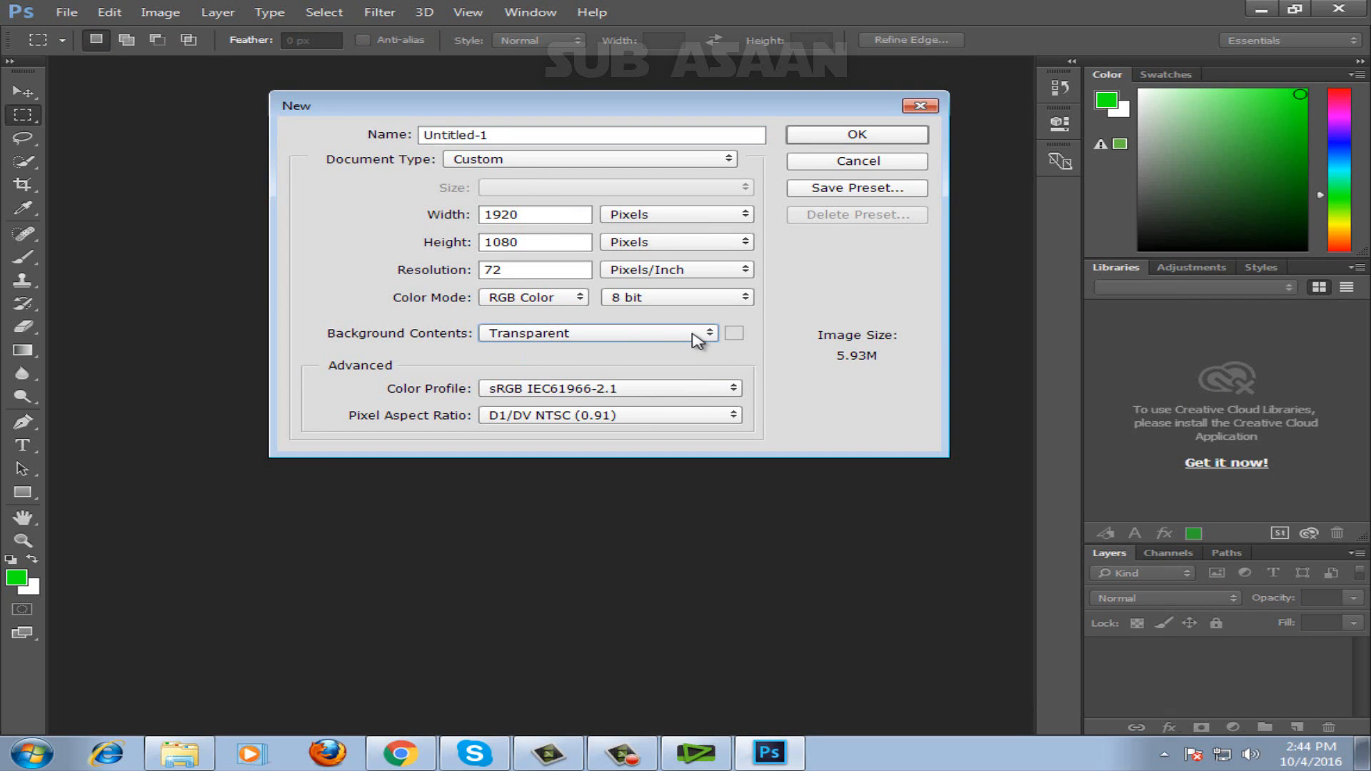
pyautogui.click(834, 137)
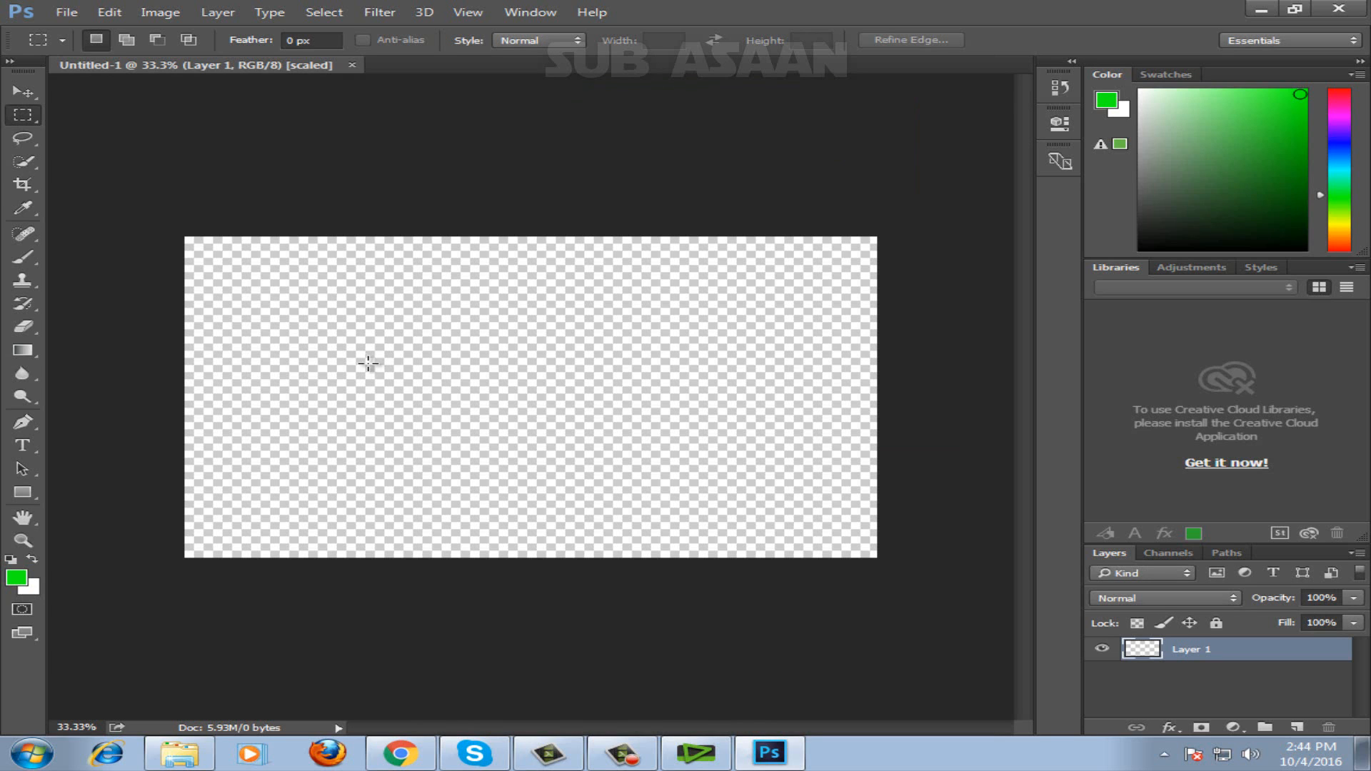
# Open the portrait photo of the man from the Pictures library and activate the Move tool.
pyautogui.click(70, 15)
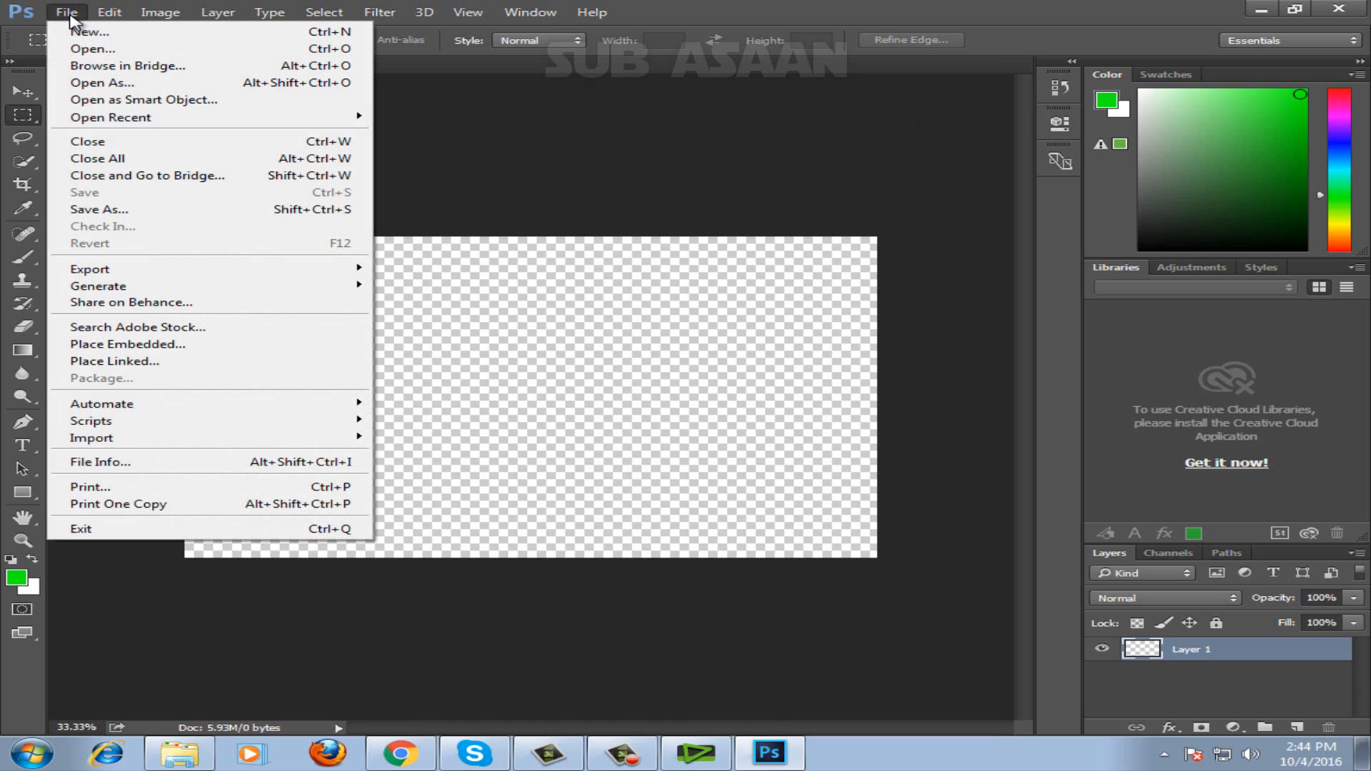
pyautogui.click(81, 53)
pyautogui.click(443, 205)
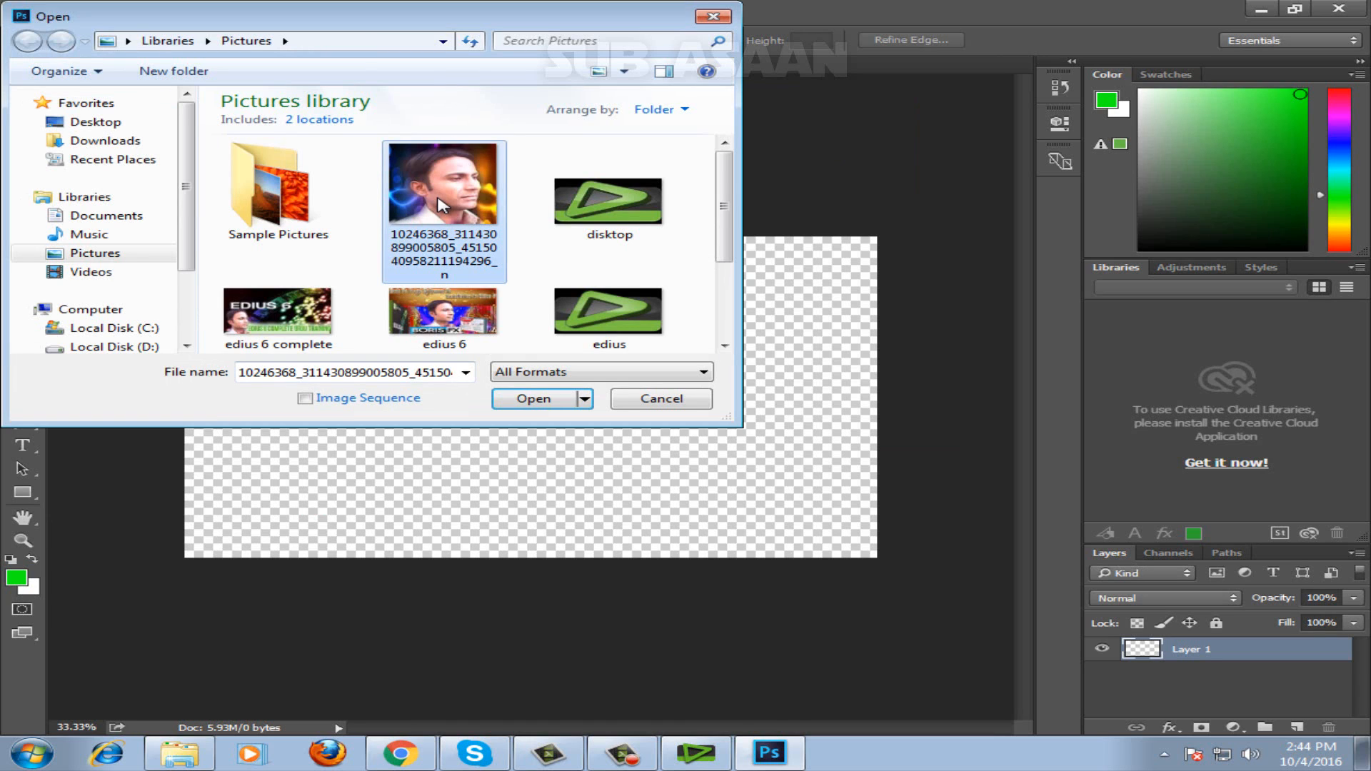
pyautogui.click(535, 398)
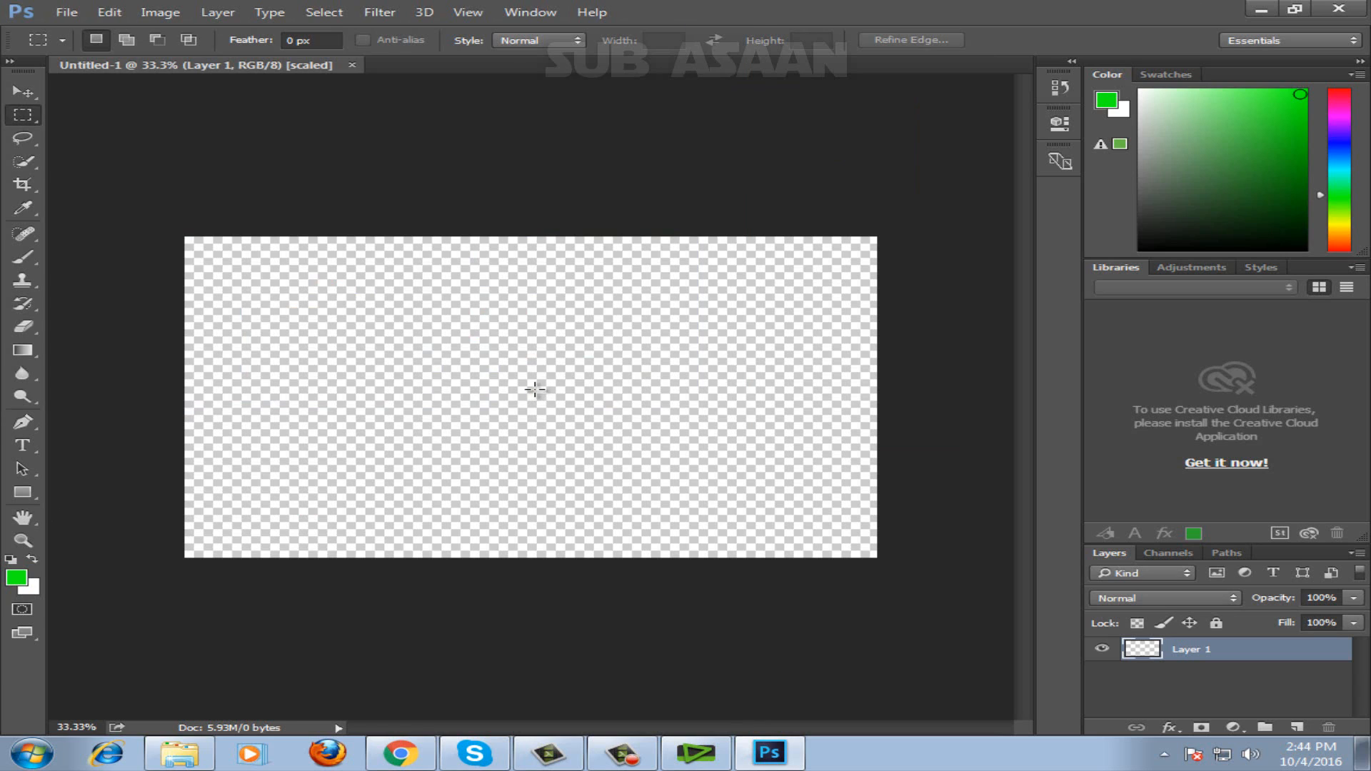
pyautogui.click(25, 95)
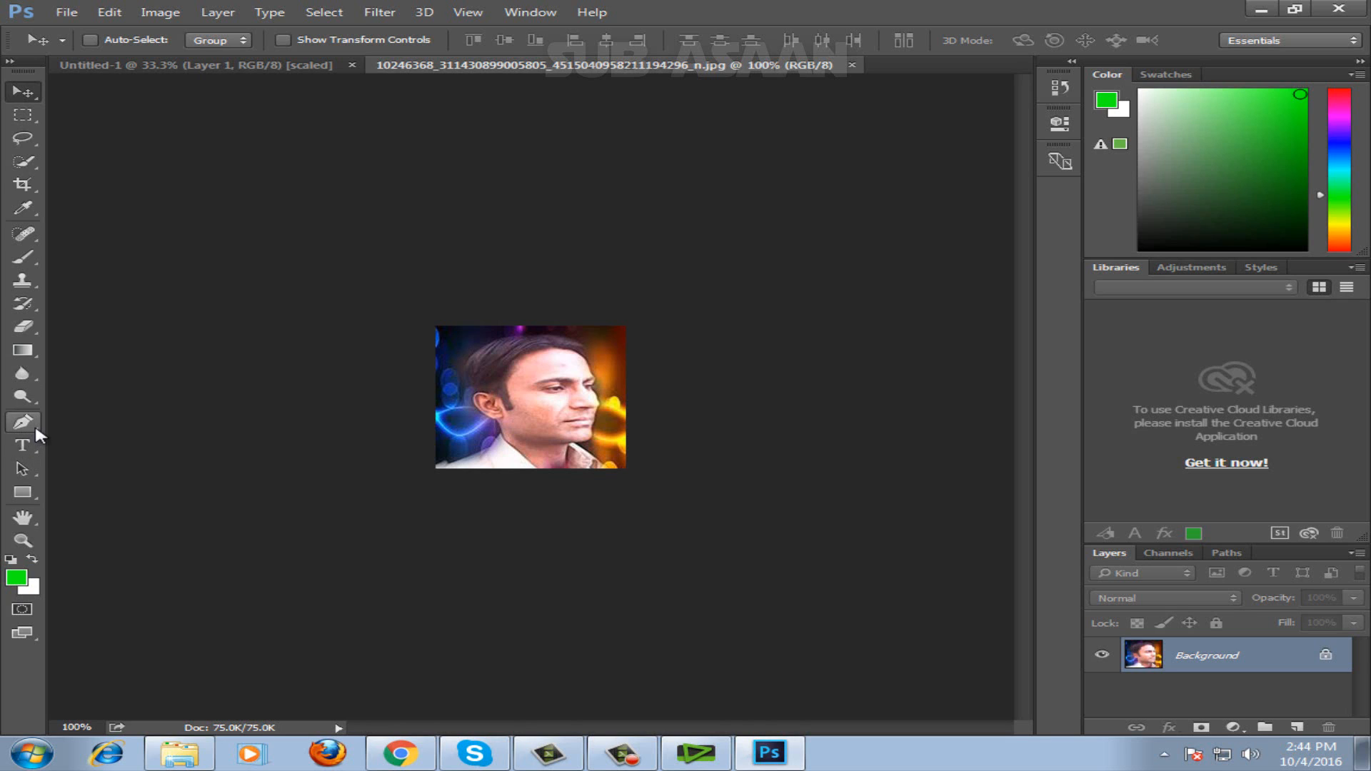
# Trace a closed Pen tool path around the man, following the shoulder, ear, hair, face, collar and the photo's lower edge.
pyautogui.click(23, 541)
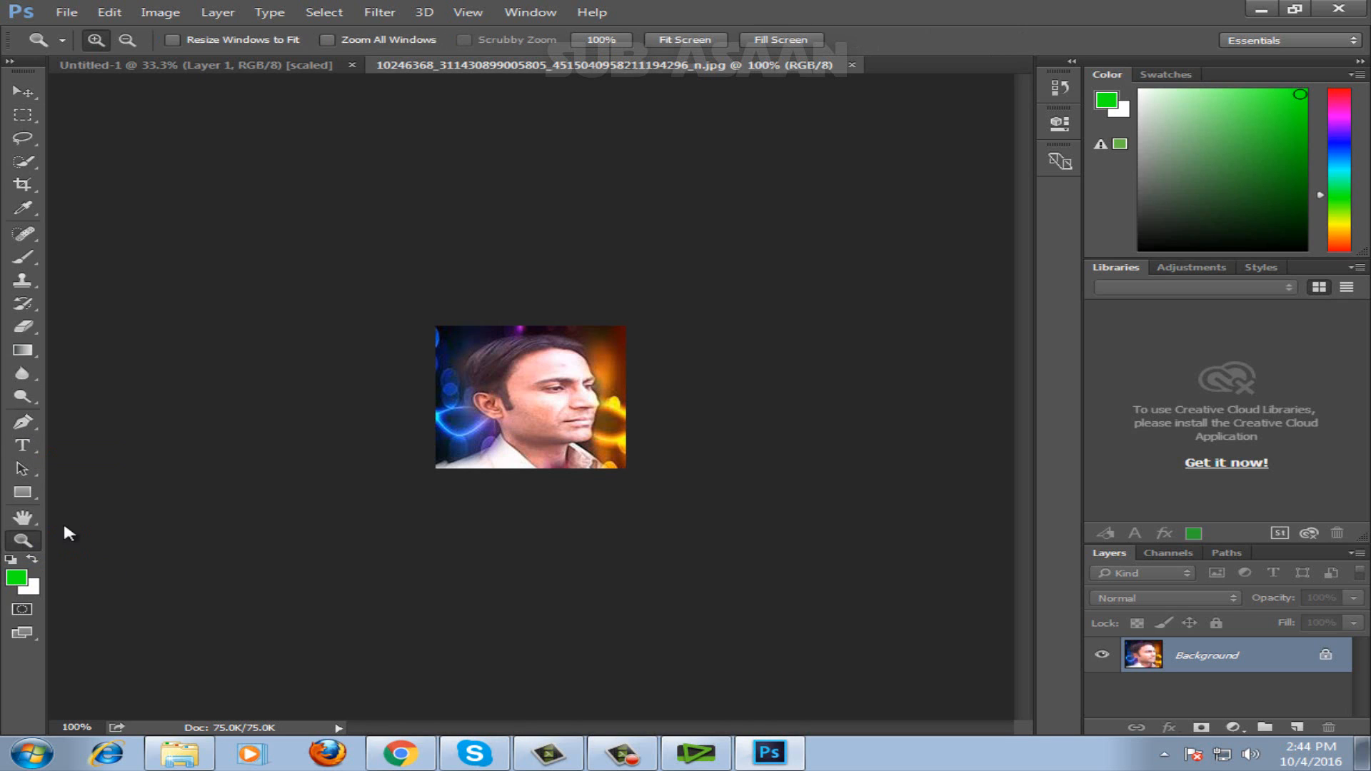
pyautogui.click(521, 426)
pyautogui.click(526, 428)
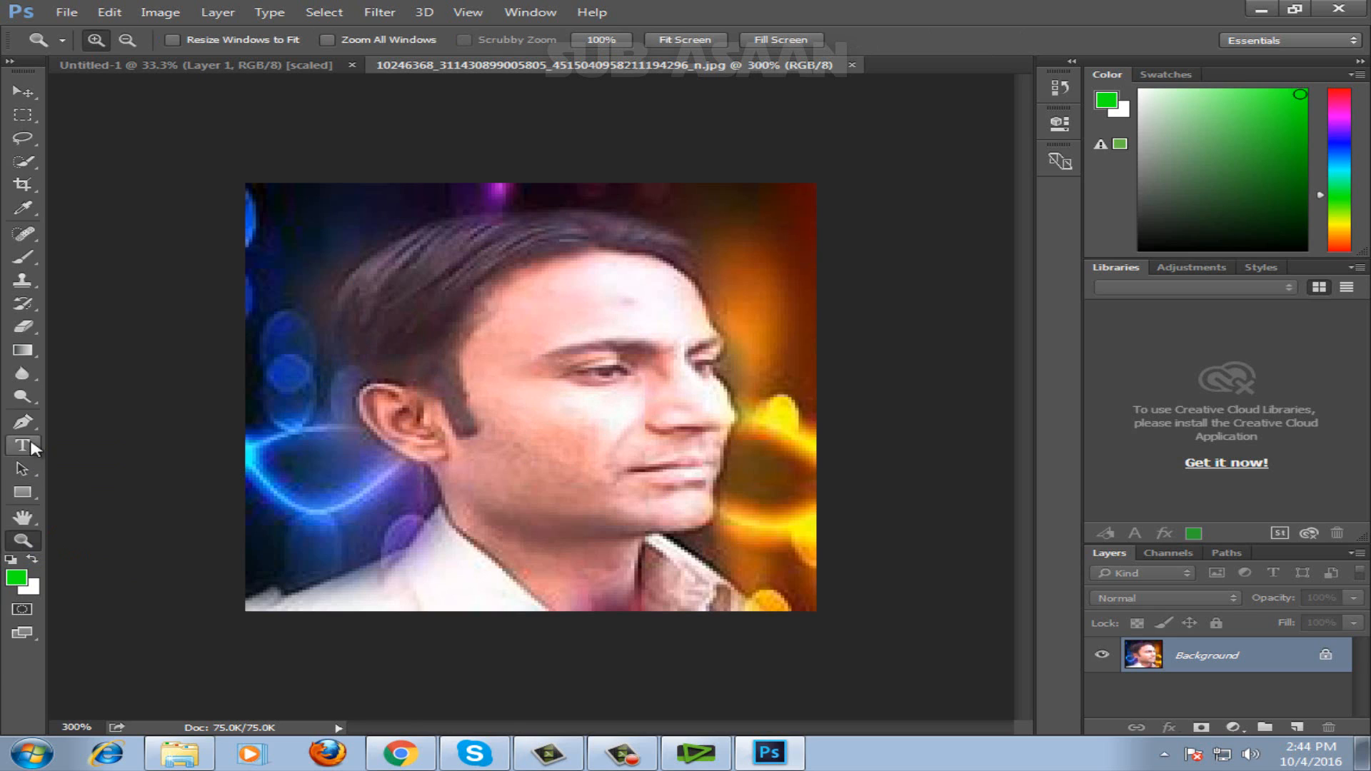
pyautogui.click(37, 428)
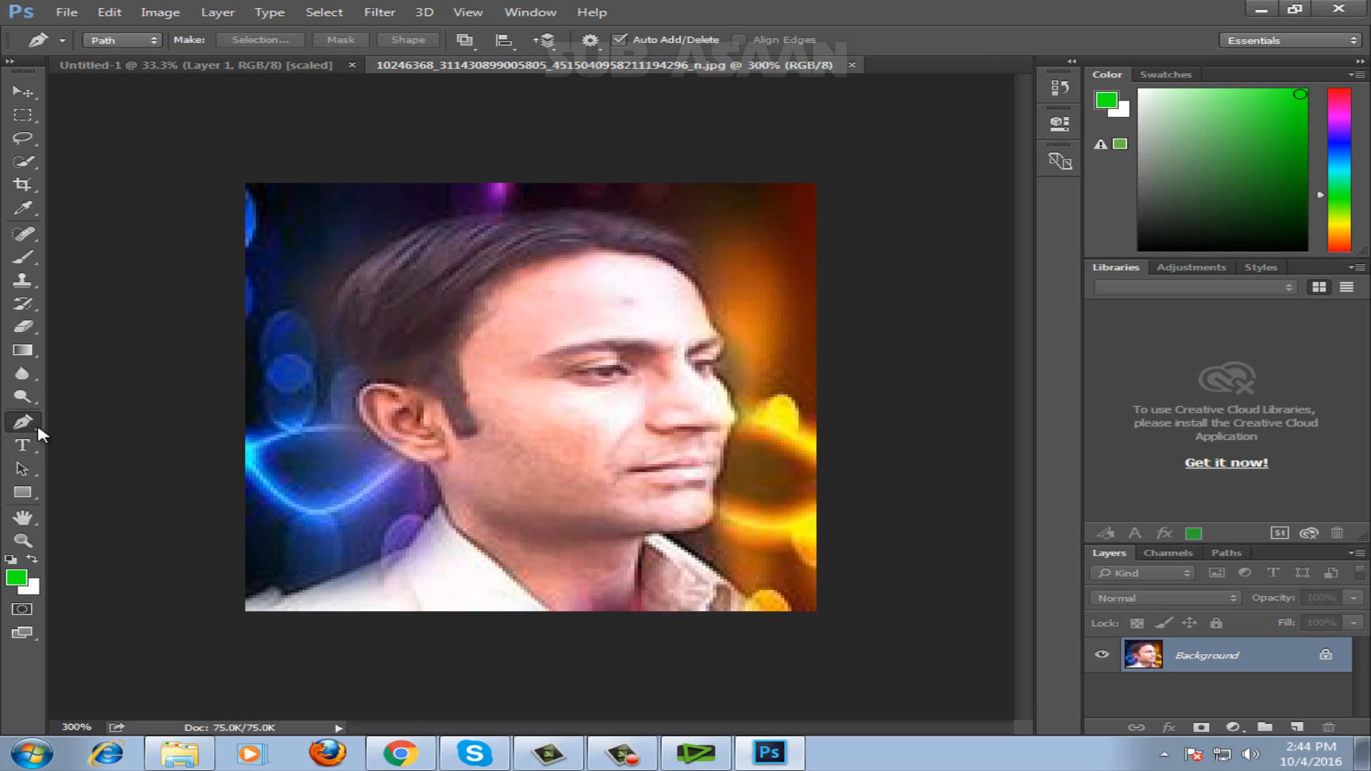
pyautogui.click(249, 598)
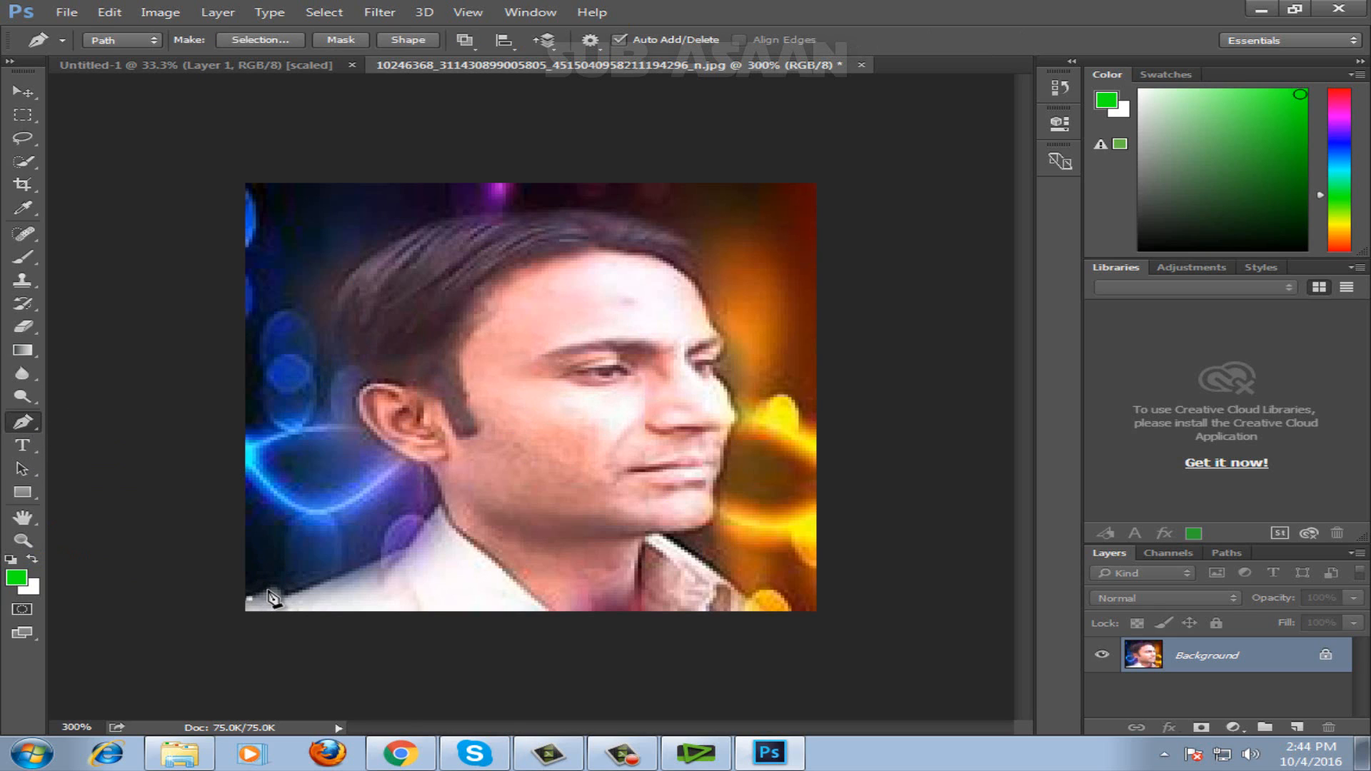
pyautogui.click(267, 591)
pyautogui.click(283, 593)
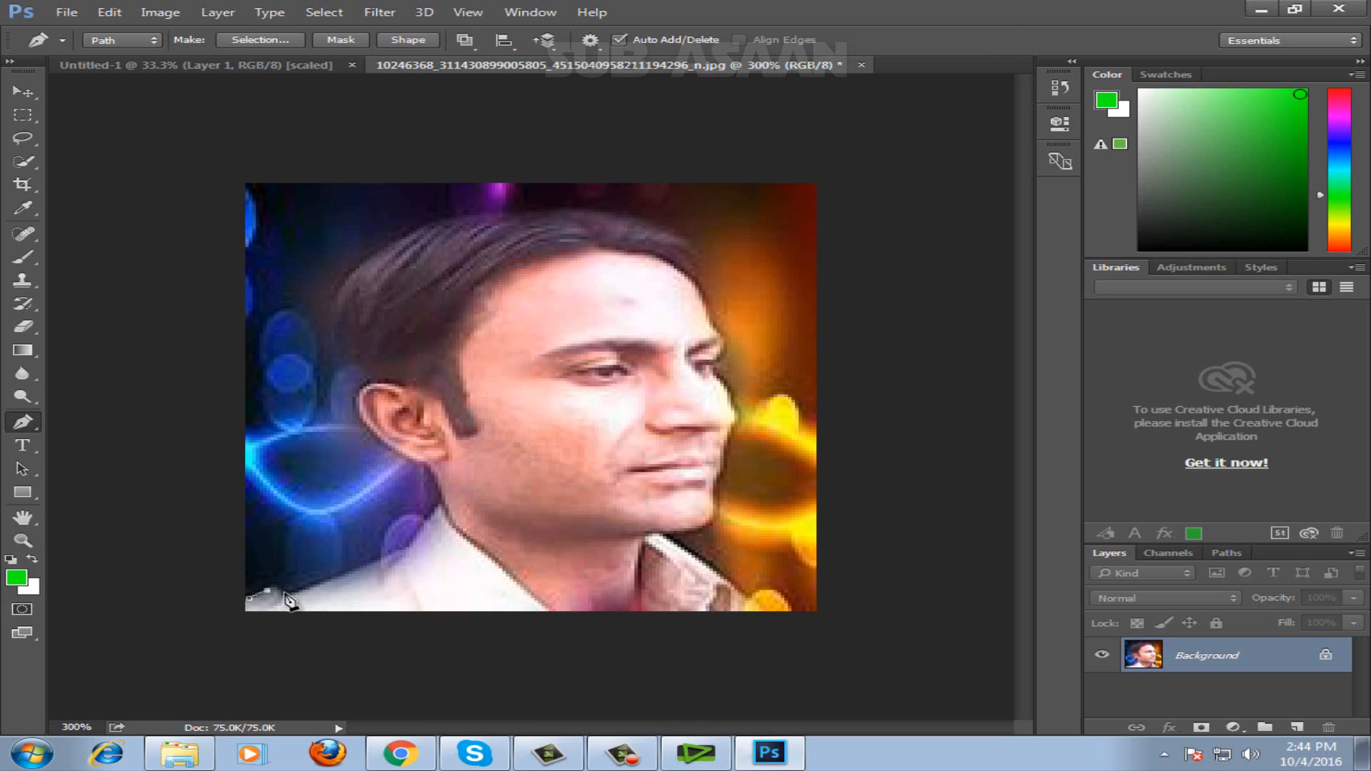
pyautogui.click(399, 553)
pyautogui.click(435, 509)
pyautogui.click(427, 472)
pyautogui.click(389, 448)
pyautogui.click(360, 421)
pyautogui.click(358, 391)
pyautogui.click(331, 327)
pyautogui.click(342, 280)
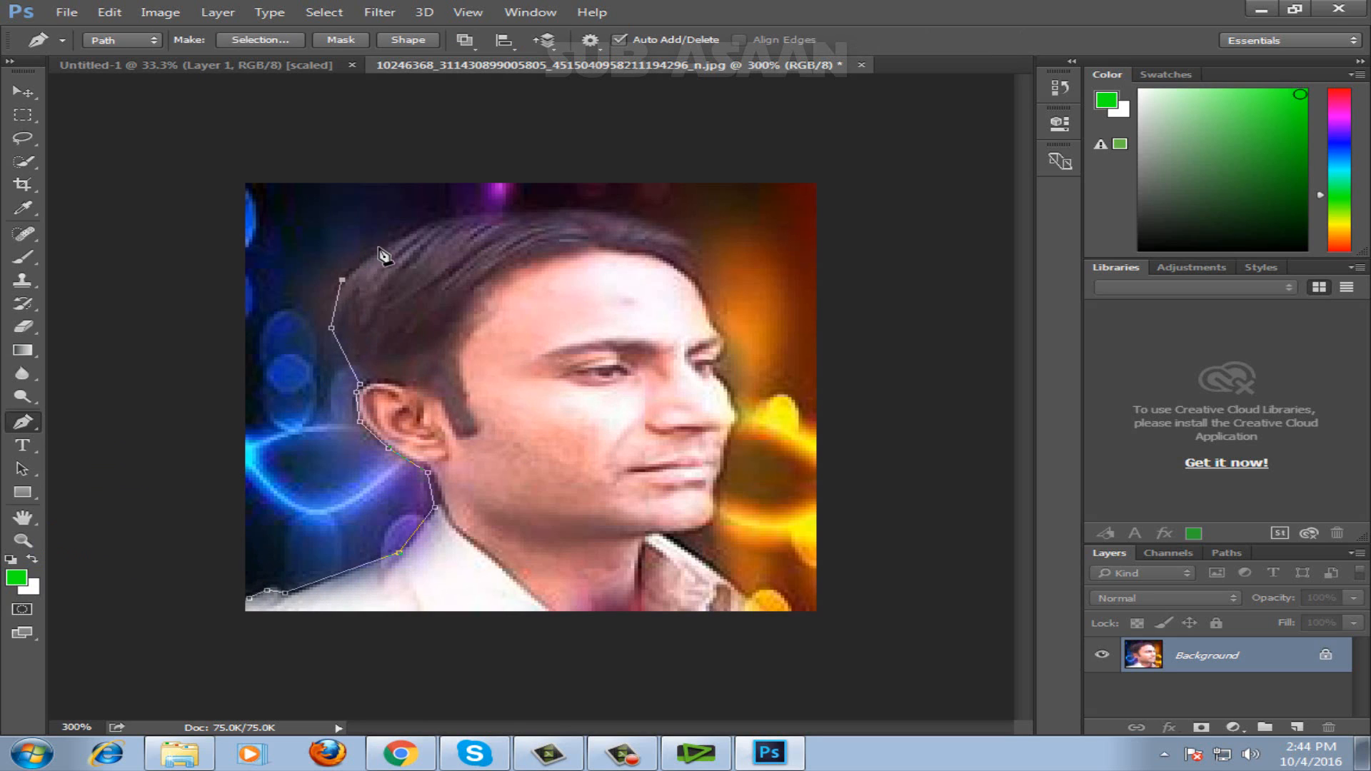
pyautogui.click(389, 245)
pyautogui.click(445, 218)
pyautogui.click(517, 213)
pyautogui.click(589, 213)
pyautogui.click(657, 224)
pyautogui.click(696, 250)
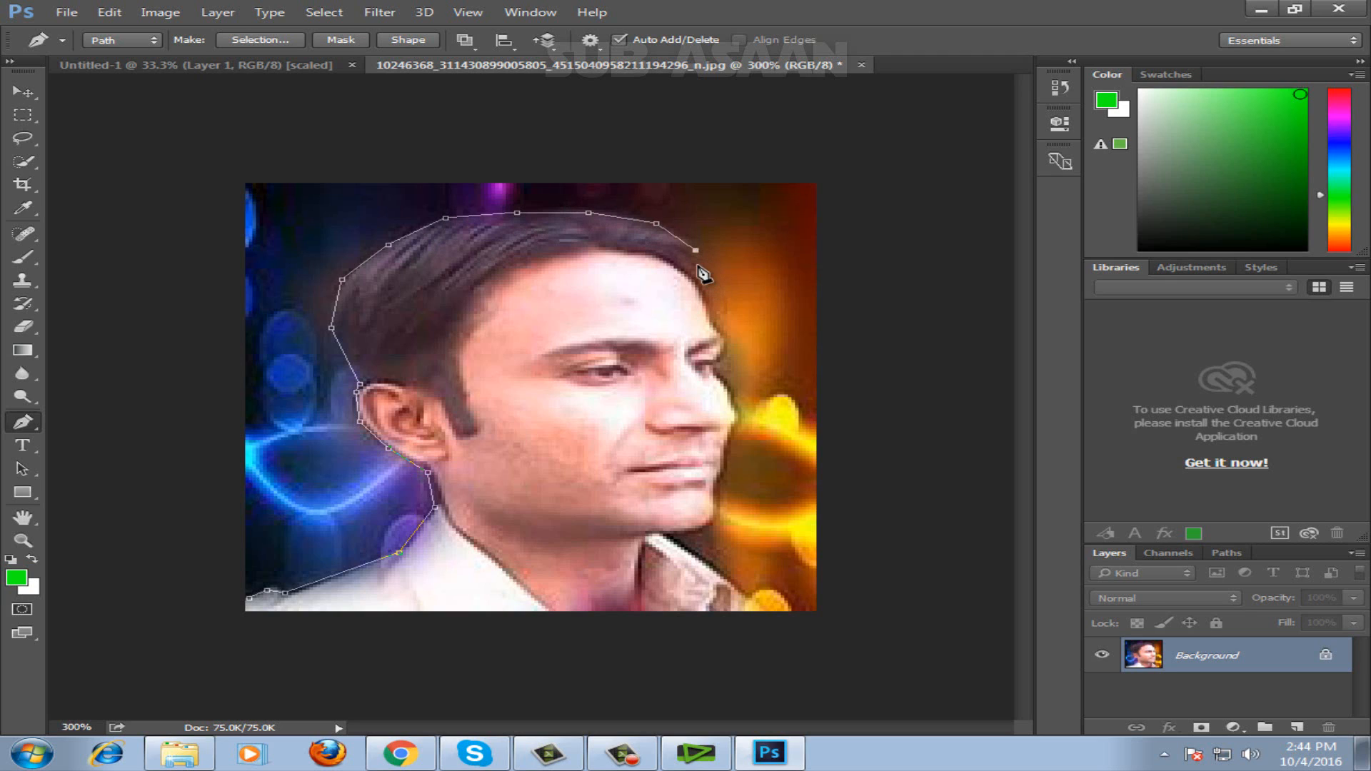
pyautogui.click(698, 266)
pyautogui.click(699, 275)
pyautogui.click(702, 288)
pyautogui.click(710, 312)
pyautogui.click(724, 335)
pyautogui.click(720, 365)
pyautogui.click(724, 375)
pyautogui.click(735, 408)
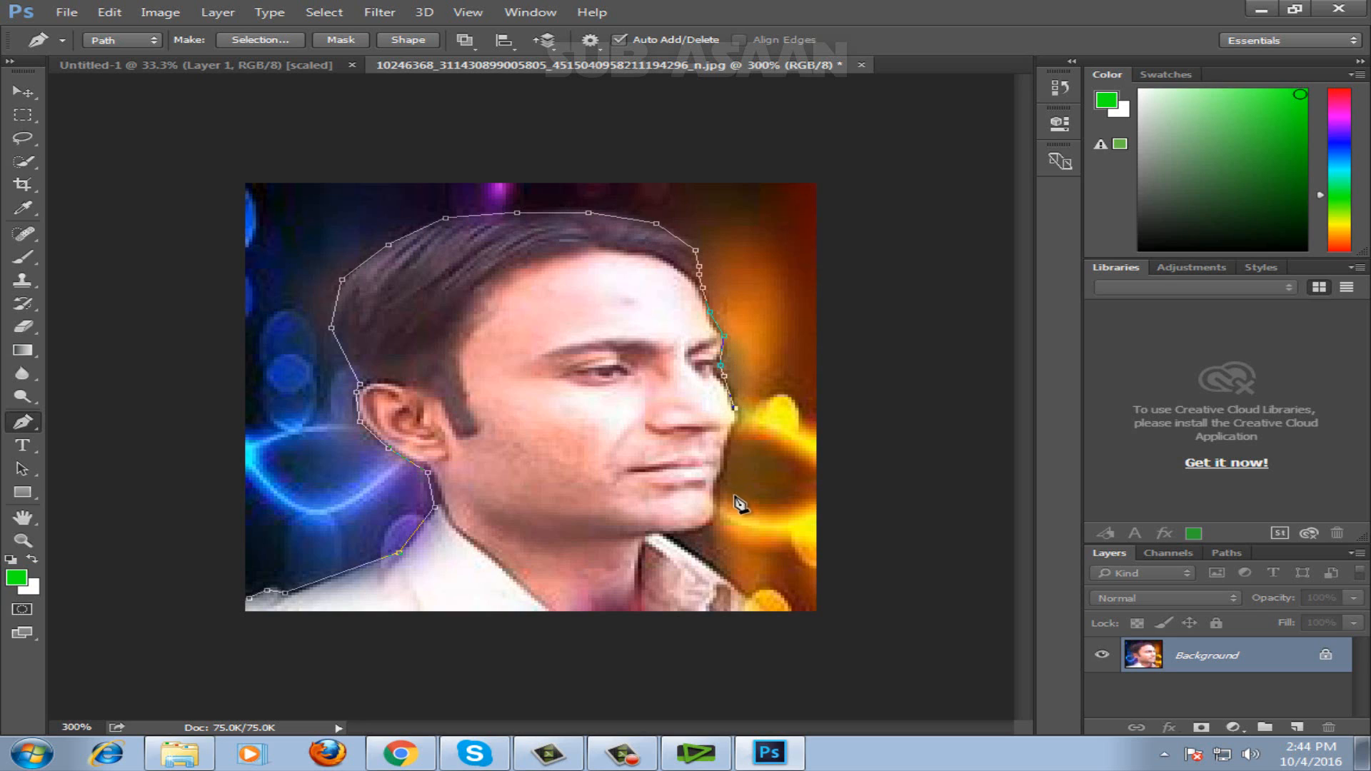
pyautogui.click(728, 449)
pyautogui.click(720, 478)
pyautogui.click(717, 488)
pyautogui.click(717, 512)
pyautogui.click(706, 526)
pyautogui.click(688, 534)
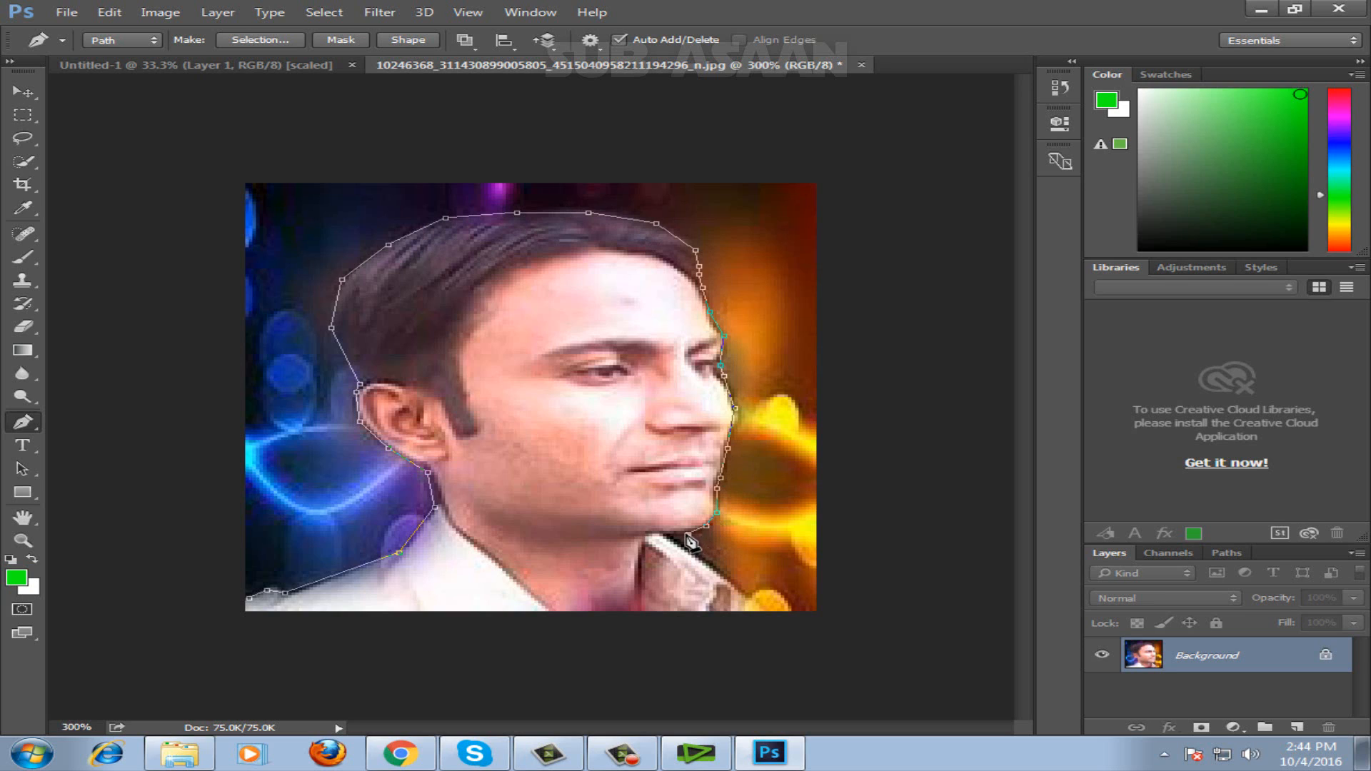
pyautogui.click(674, 533)
pyautogui.click(692, 552)
pyautogui.click(721, 574)
pyautogui.click(739, 590)
pyautogui.click(753, 600)
pyautogui.click(738, 609)
pyautogui.click(704, 609)
pyautogui.click(609, 609)
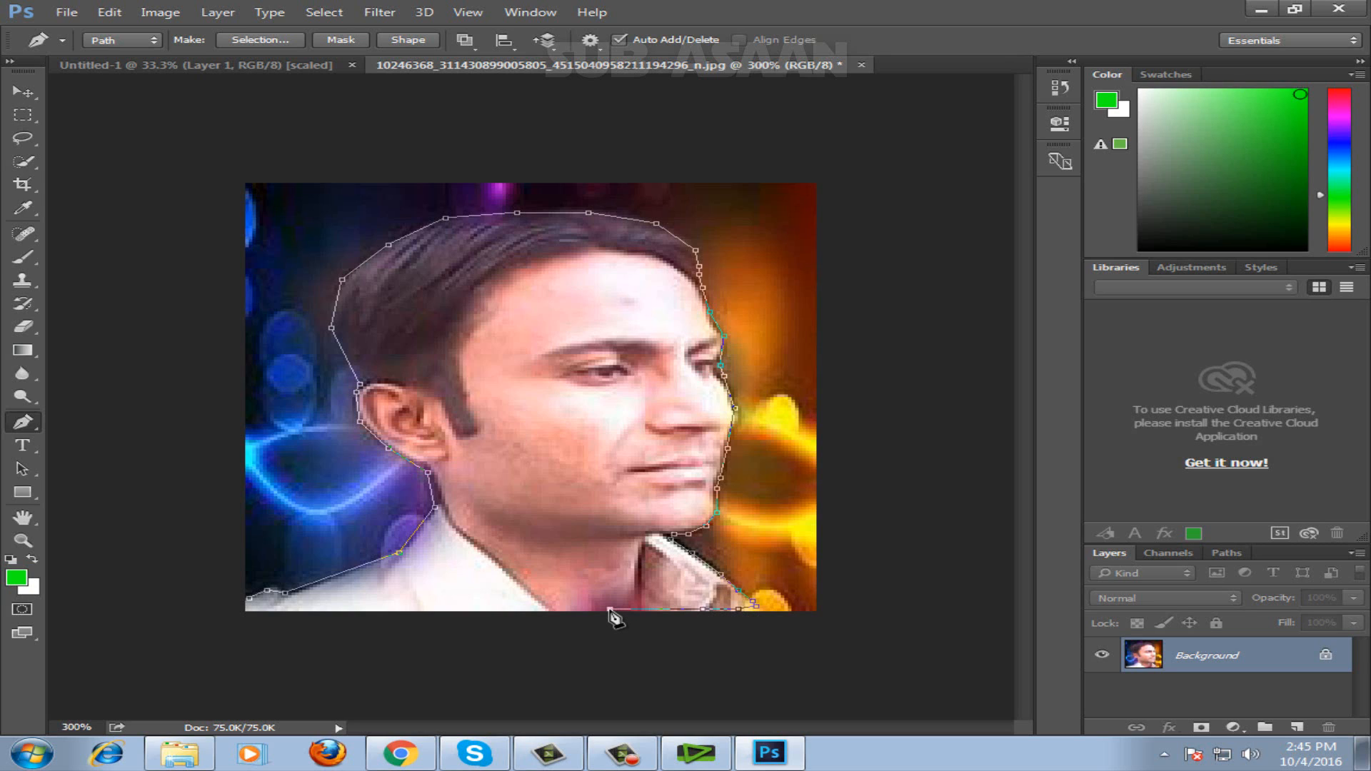
pyautogui.click(549, 609)
pyautogui.click(463, 611)
pyautogui.click(363, 612)
pyautogui.click(335, 609)
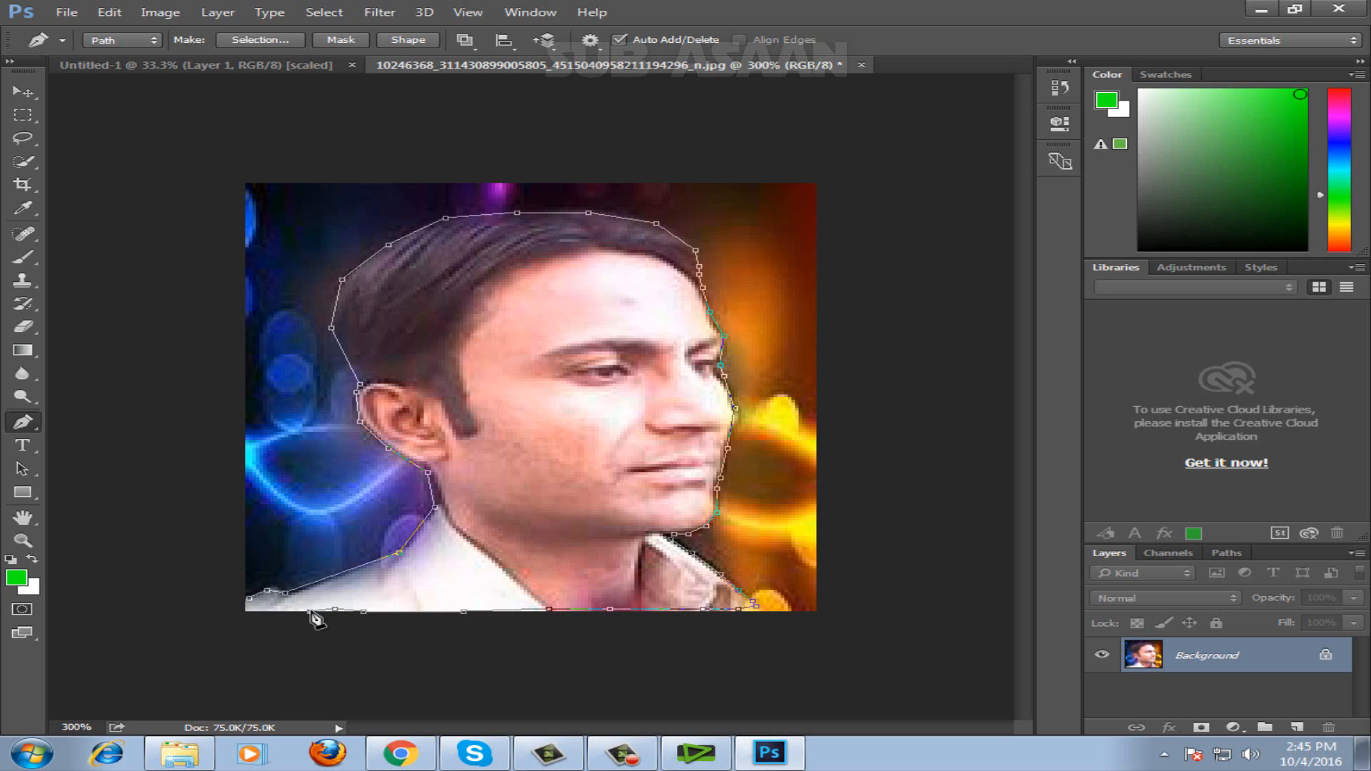
pyautogui.click(310, 612)
pyautogui.click(274, 611)
pyautogui.click(250, 606)
# Convert the path into a new anti-aliased selection with a feather radius of 1 pixel.
pyautogui.rightClick(537, 432)
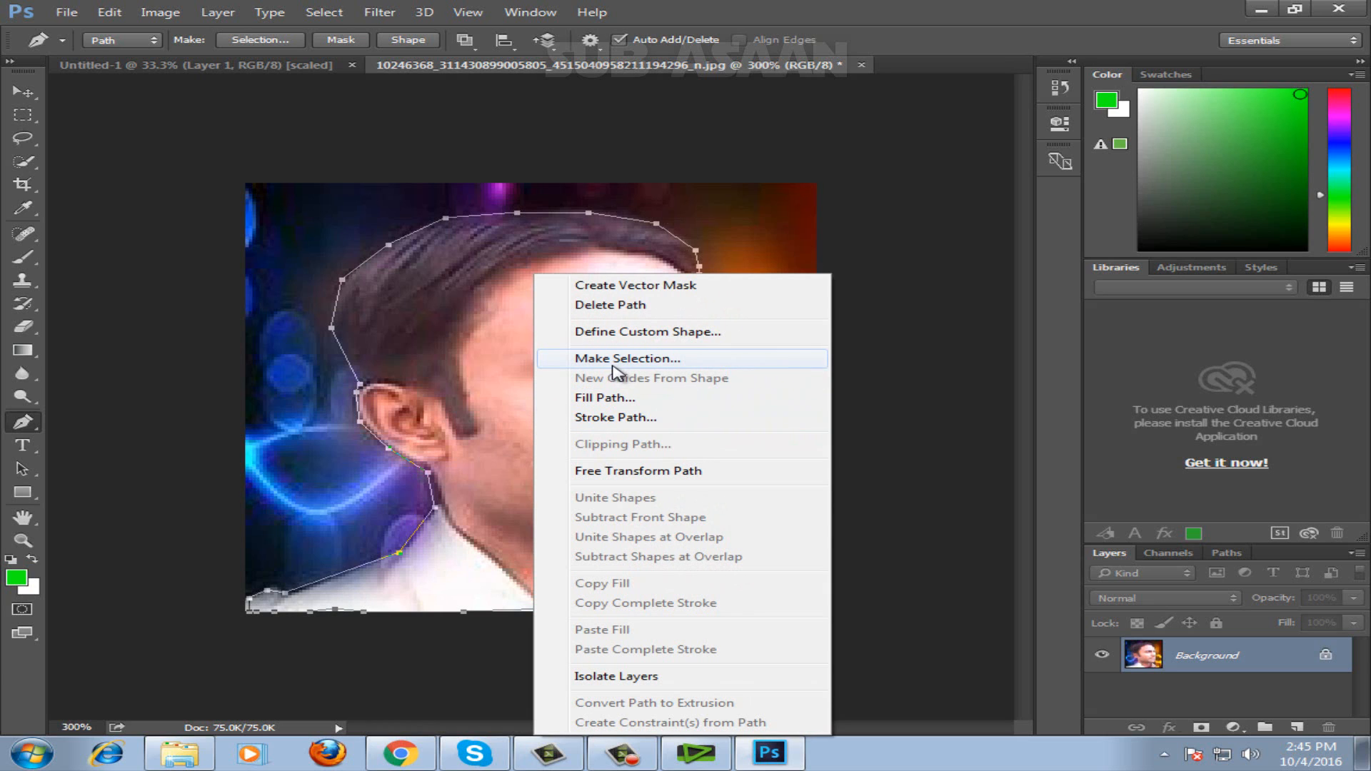
pyautogui.click(621, 368)
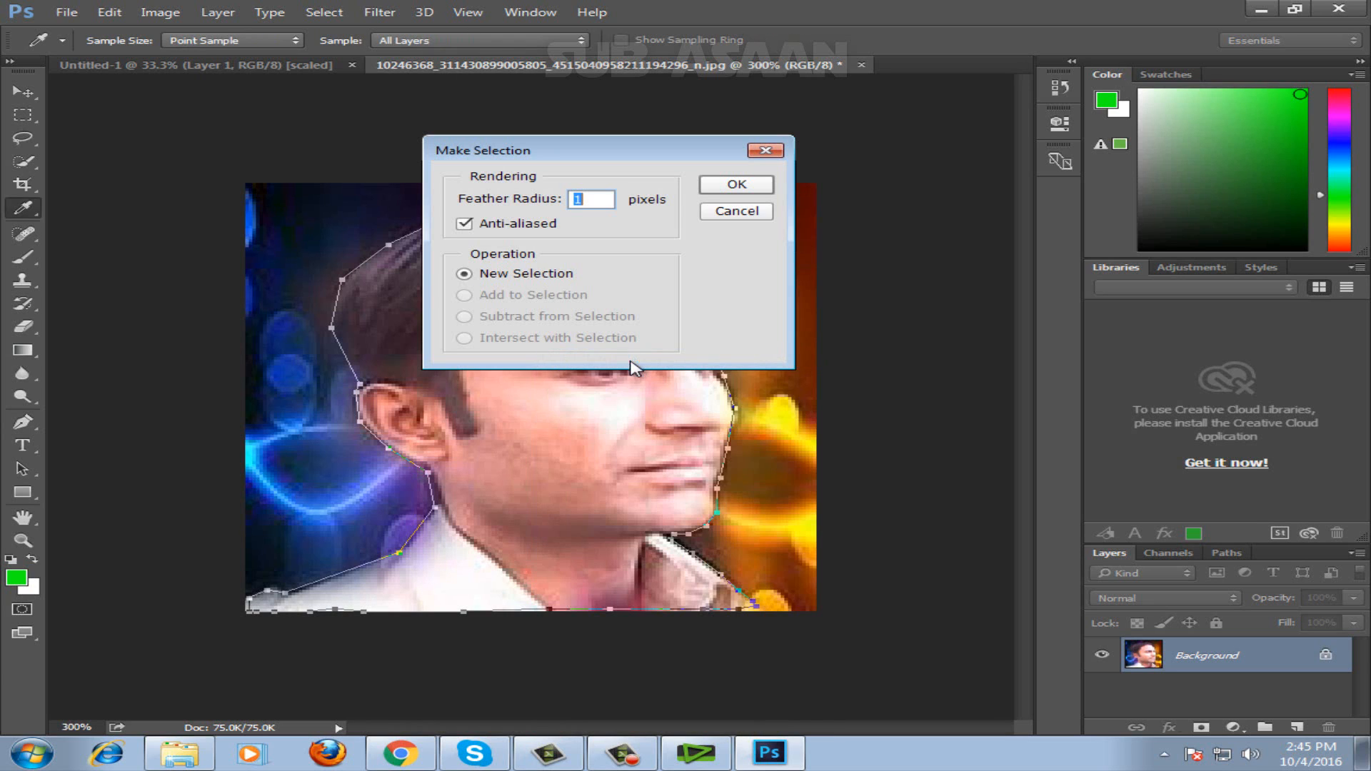
pyautogui.click(736, 184)
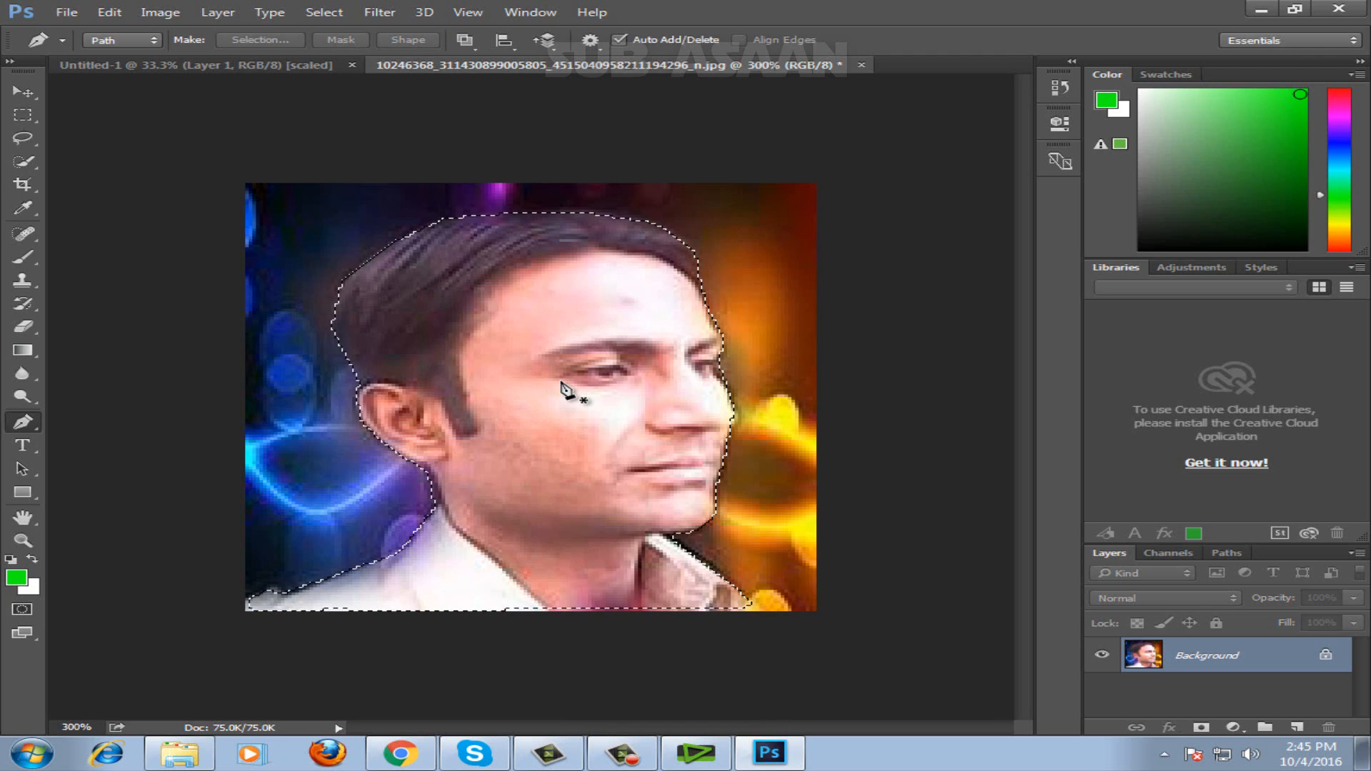
# Copy the selected man onto a new layer and hide the Background layer.
pyautogui.click(23, 91)
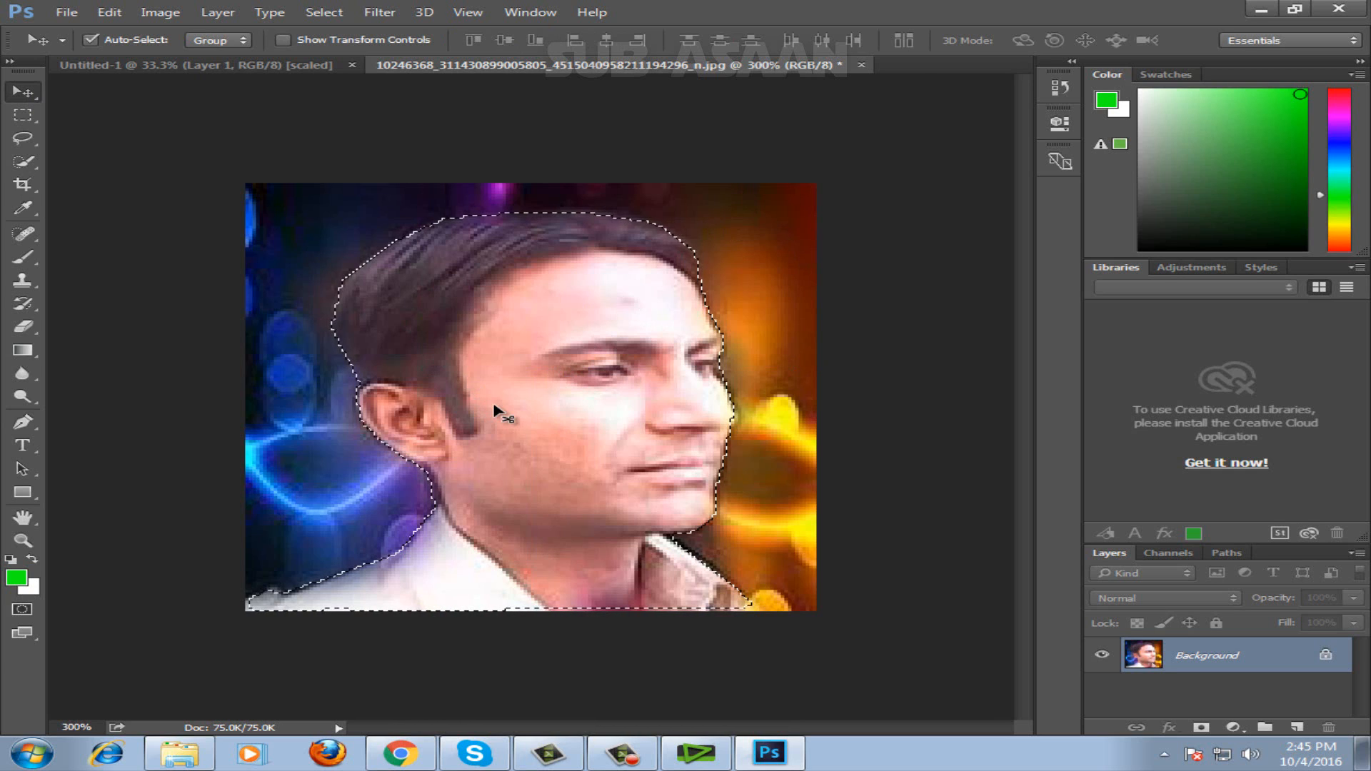
pyautogui.hotkey('ctrl', 'j')
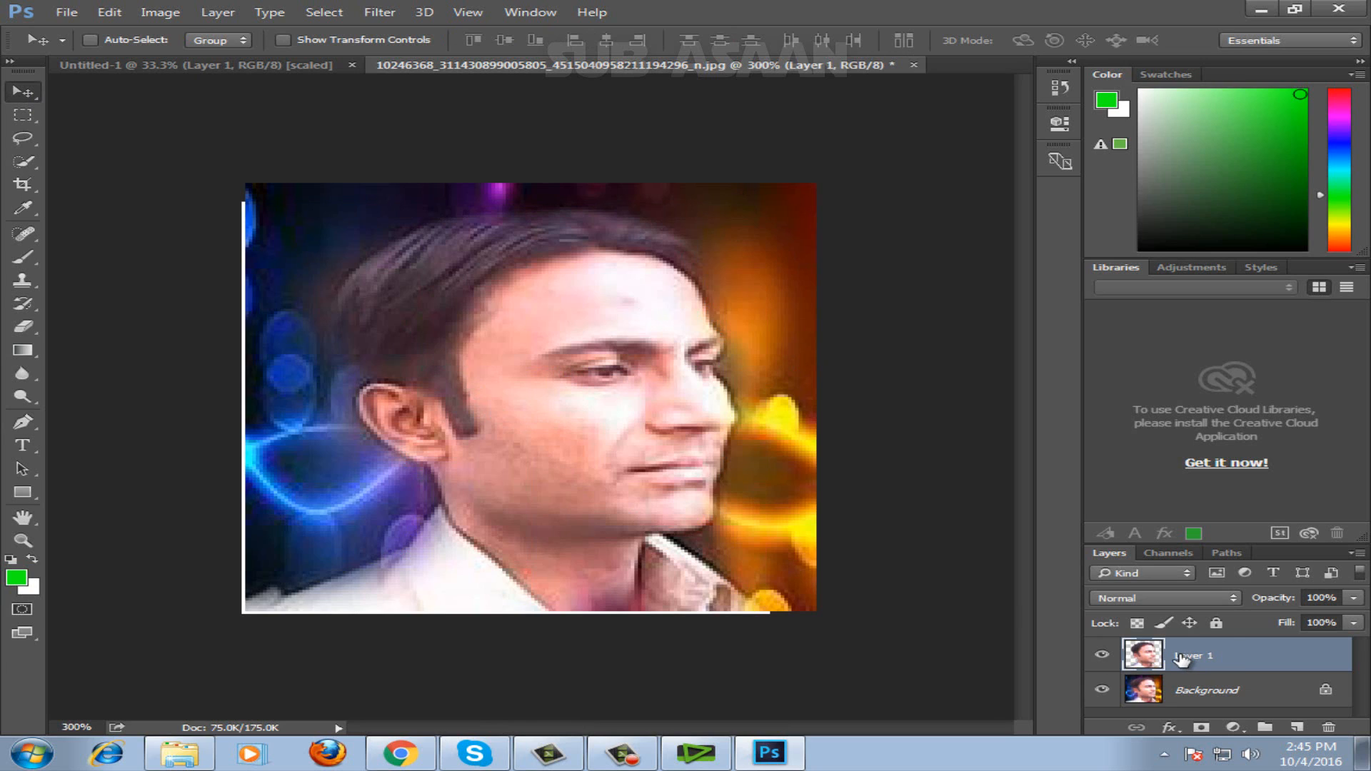
pyautogui.click(1102, 693)
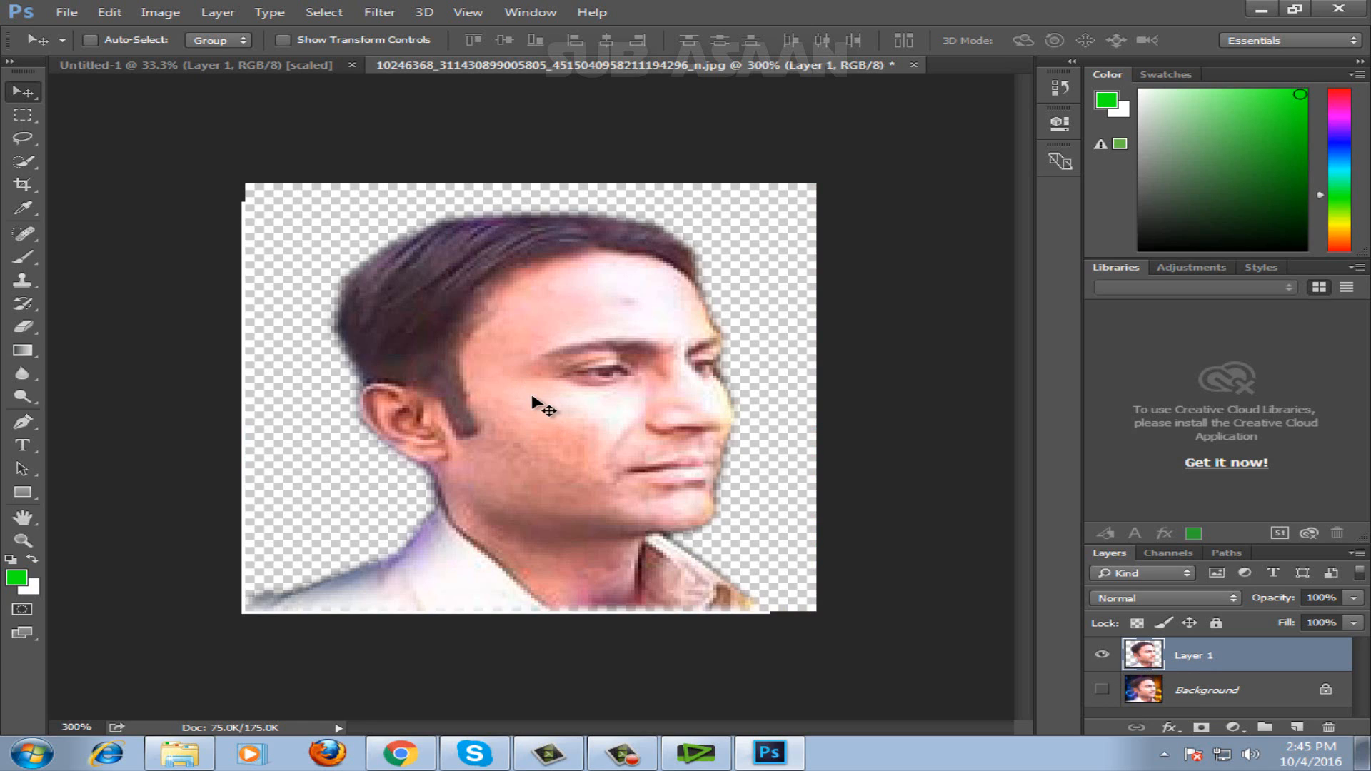
# Move the cutout into the lower-left corner of Untitled-1 and scale it to about 416% width and 522% height.
pyautogui.moveTo(576, 429); pyautogui.dragTo(215, 535)
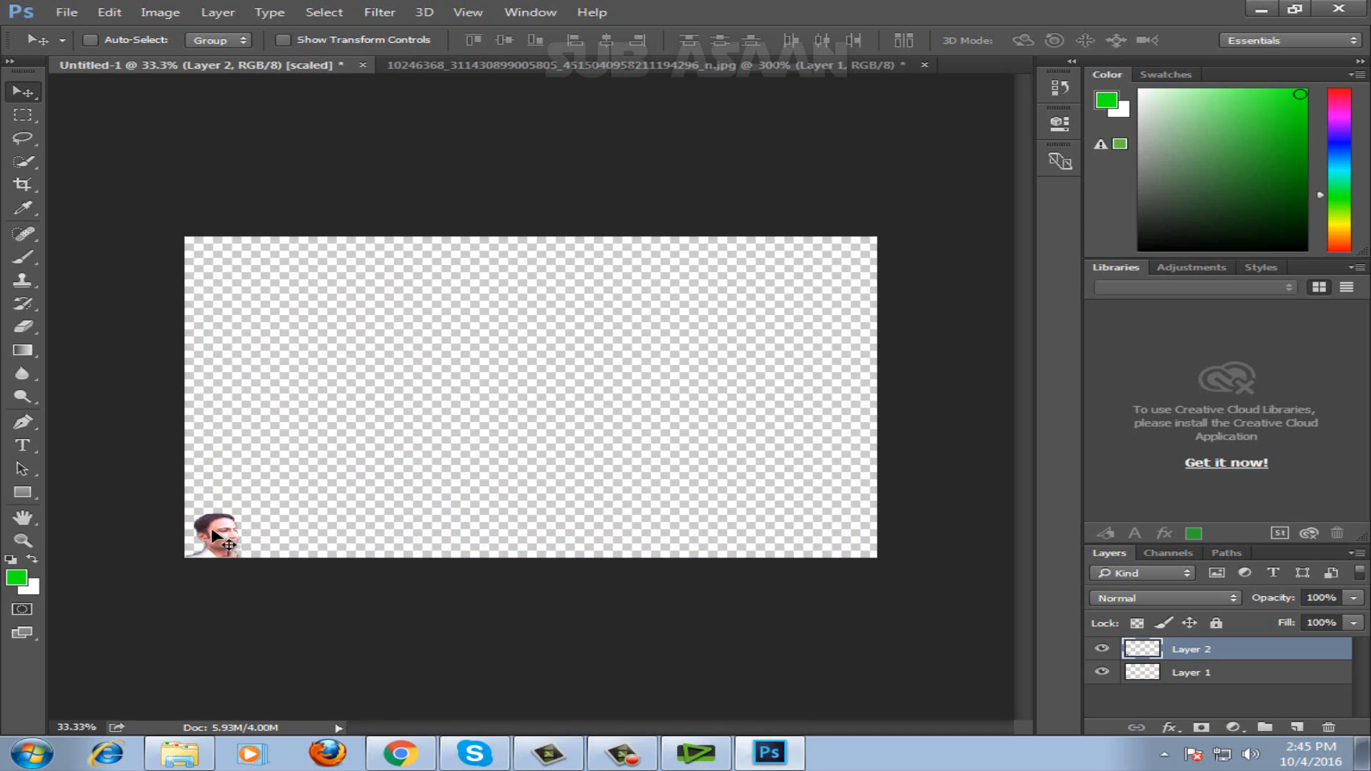
pyautogui.hotkey('ctrl', 't')
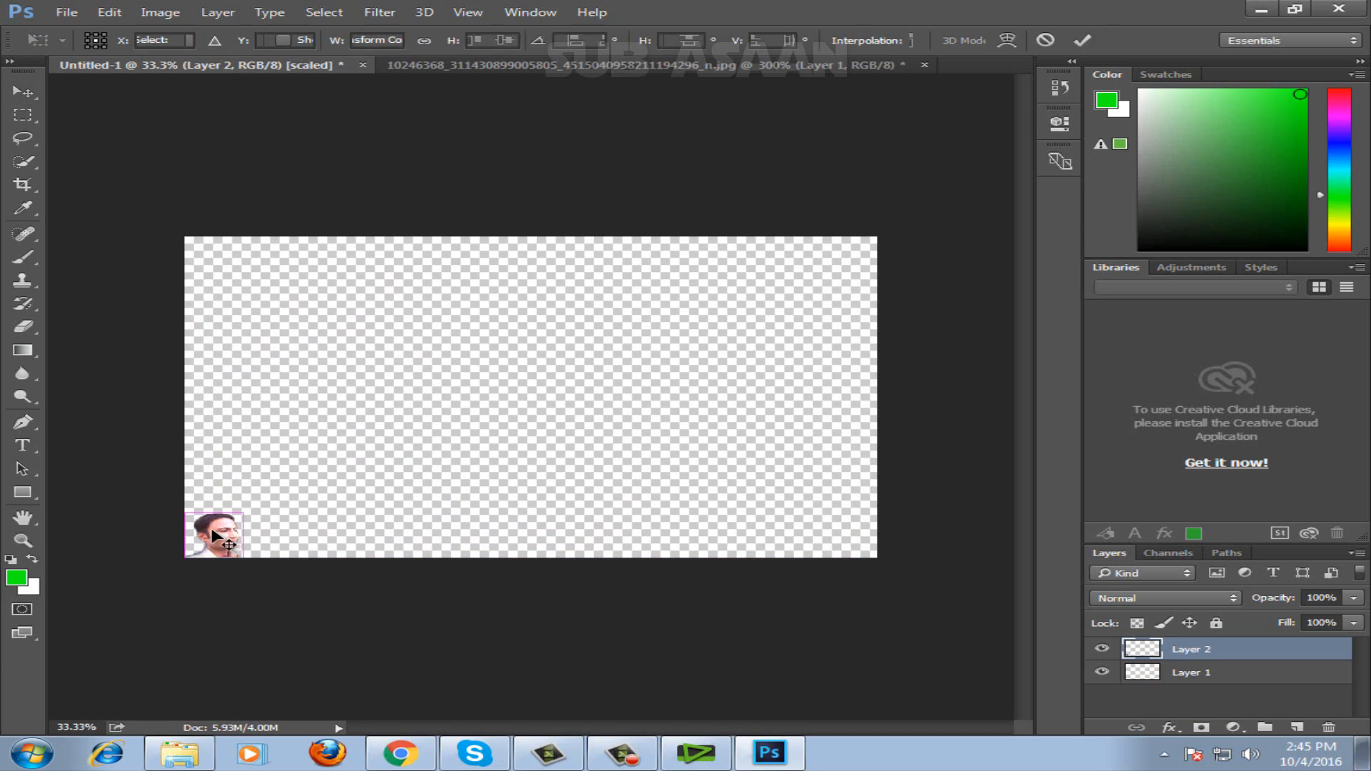
pyautogui.moveTo(211, 497); pyautogui.dragTo(203, 305)
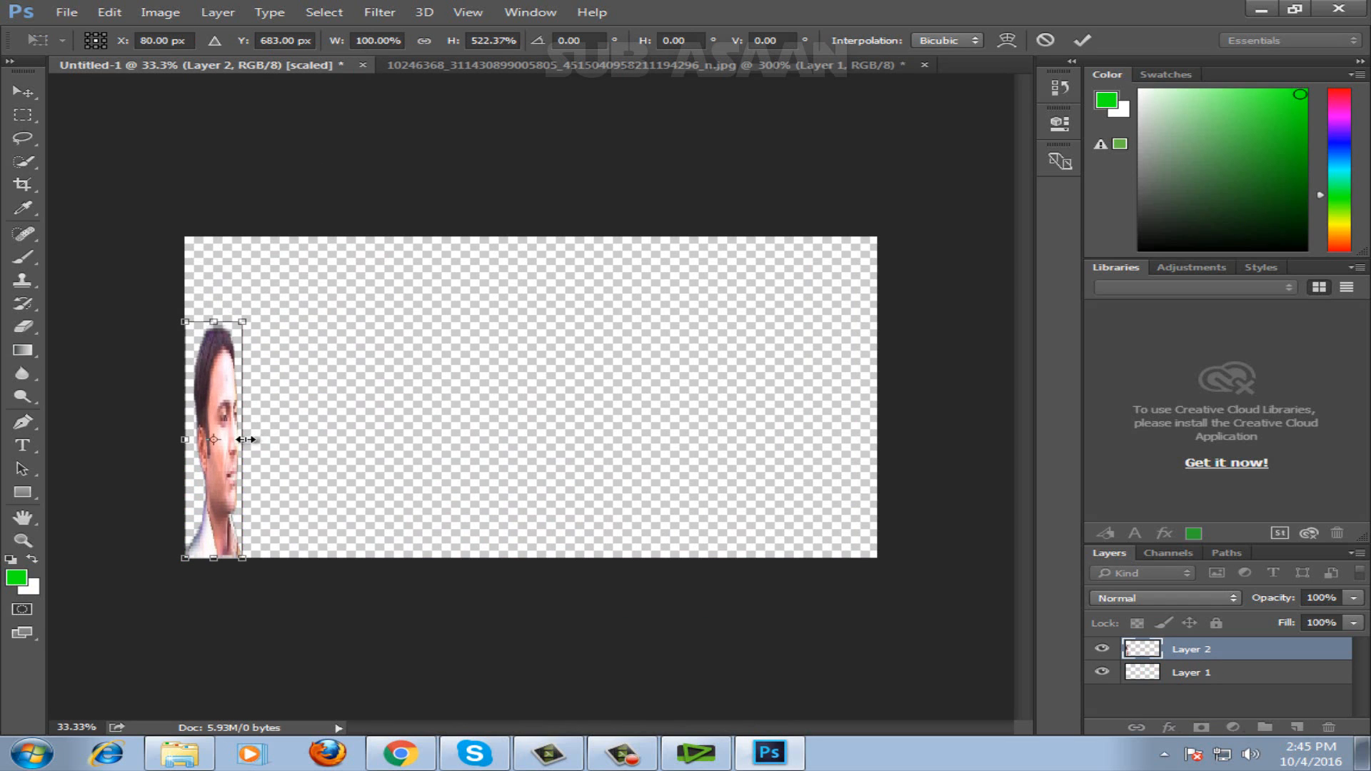
pyautogui.moveTo(245, 440); pyautogui.dragTo(427, 437)
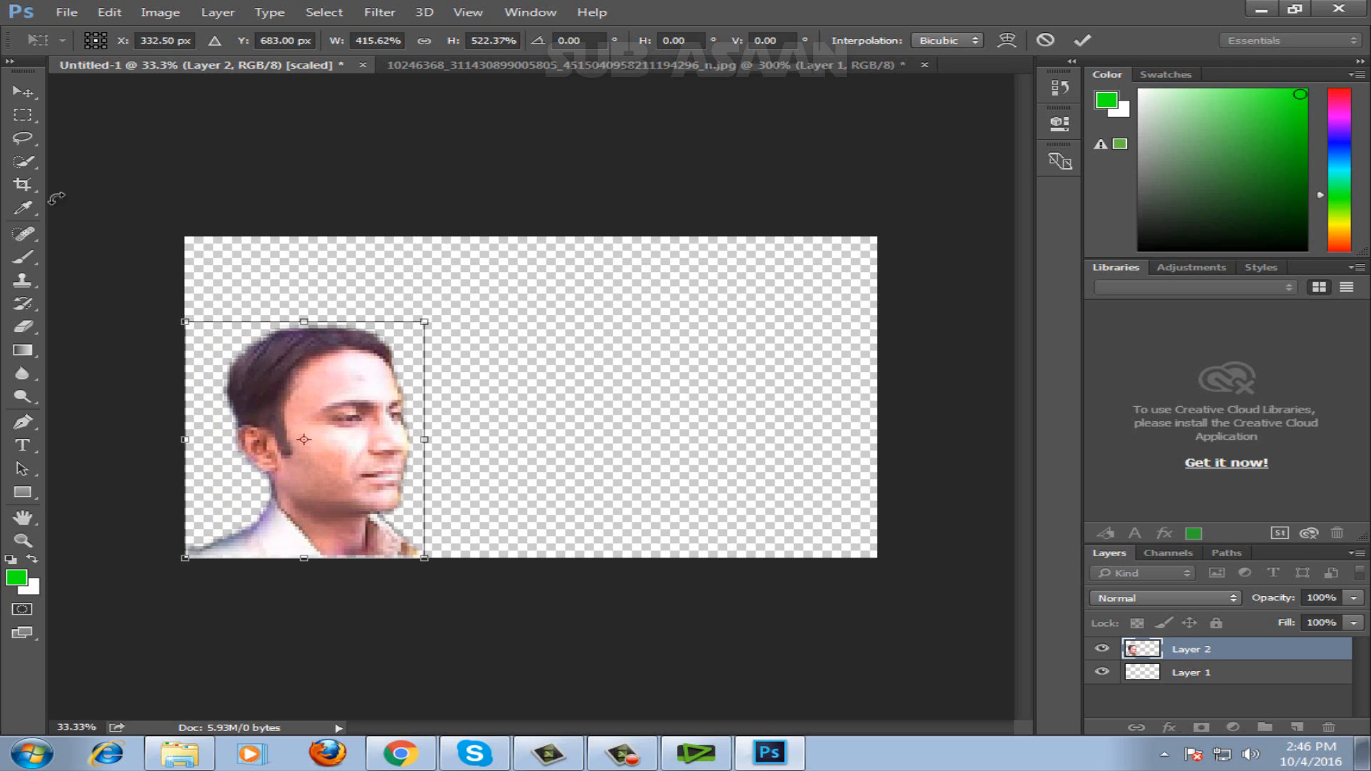
pyautogui.click(22, 92)
pyautogui.click(567, 299)
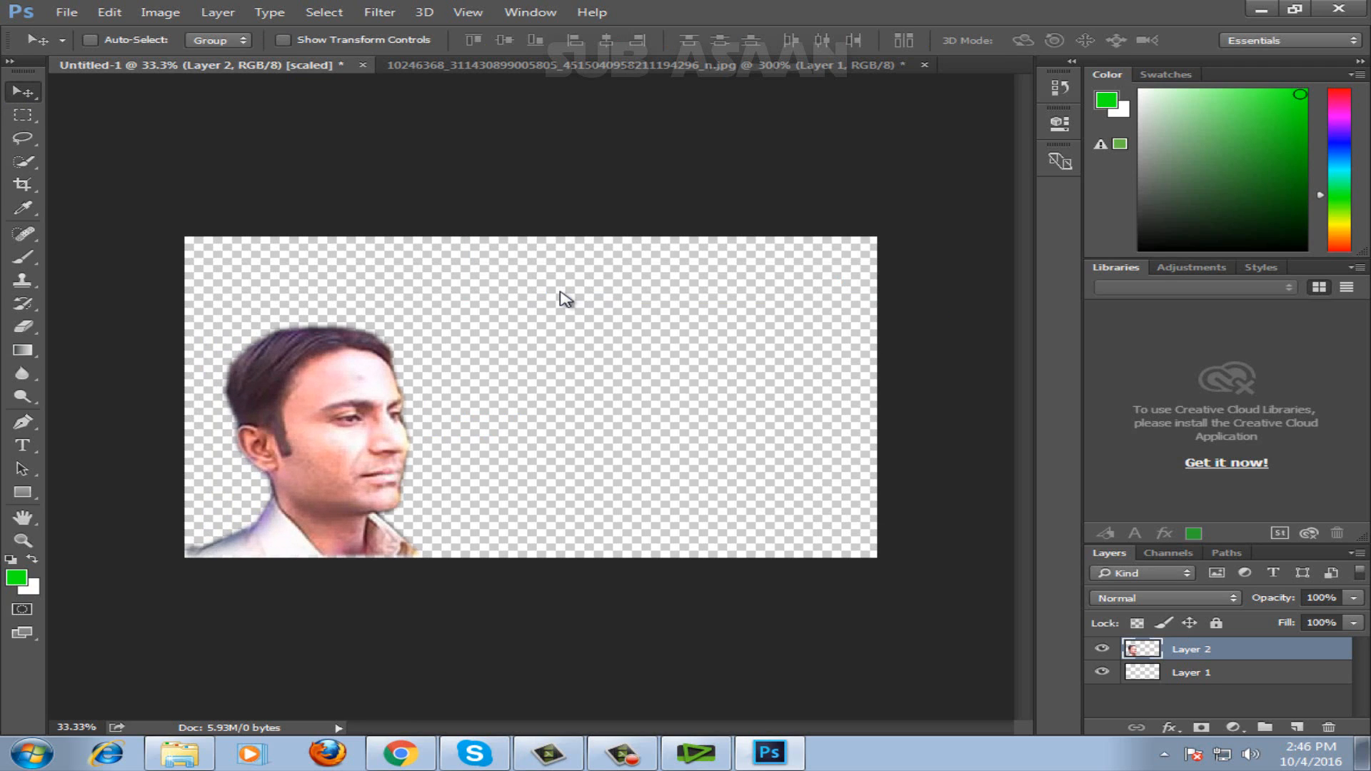
# Save the cutout document as the Photoshop file Untitled-1 in the Pictures library, keeping its layers.
pyautogui.click(66, 13)
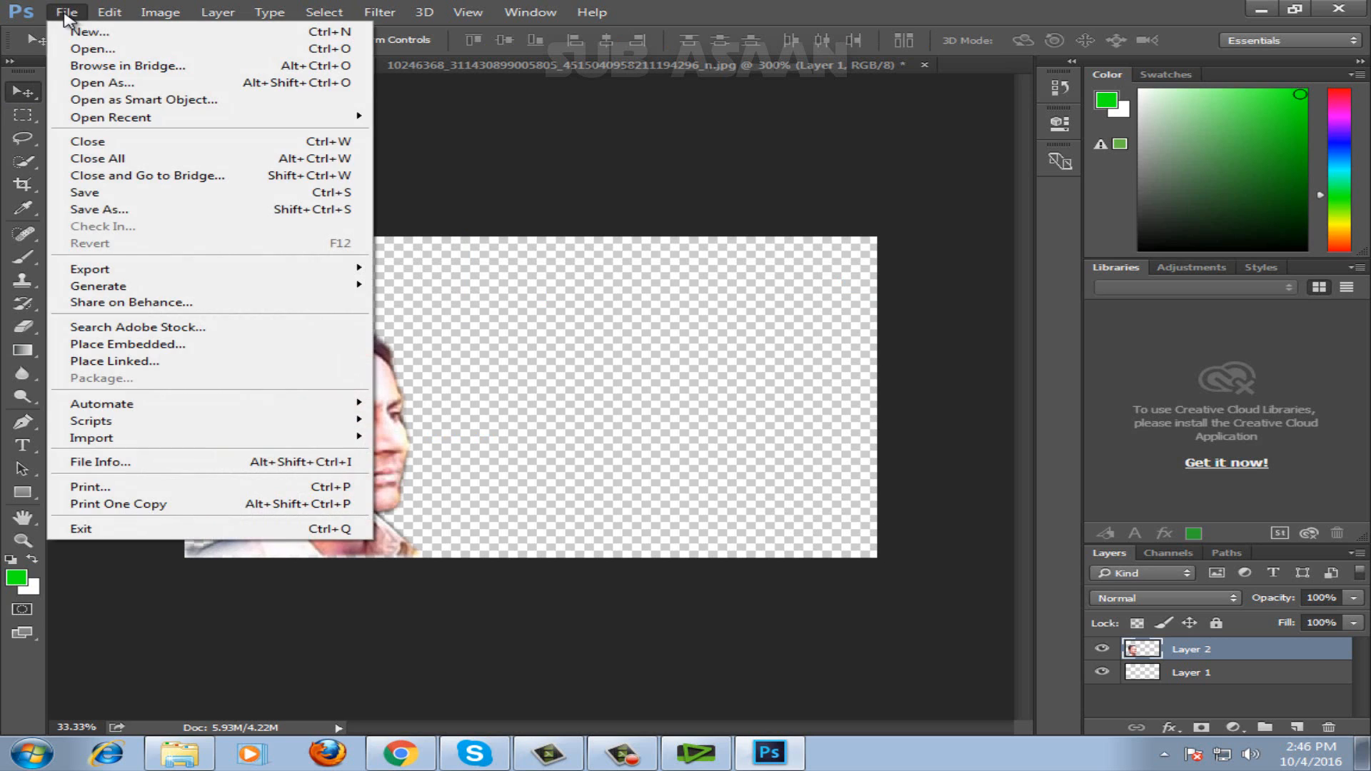
pyautogui.click(113, 209)
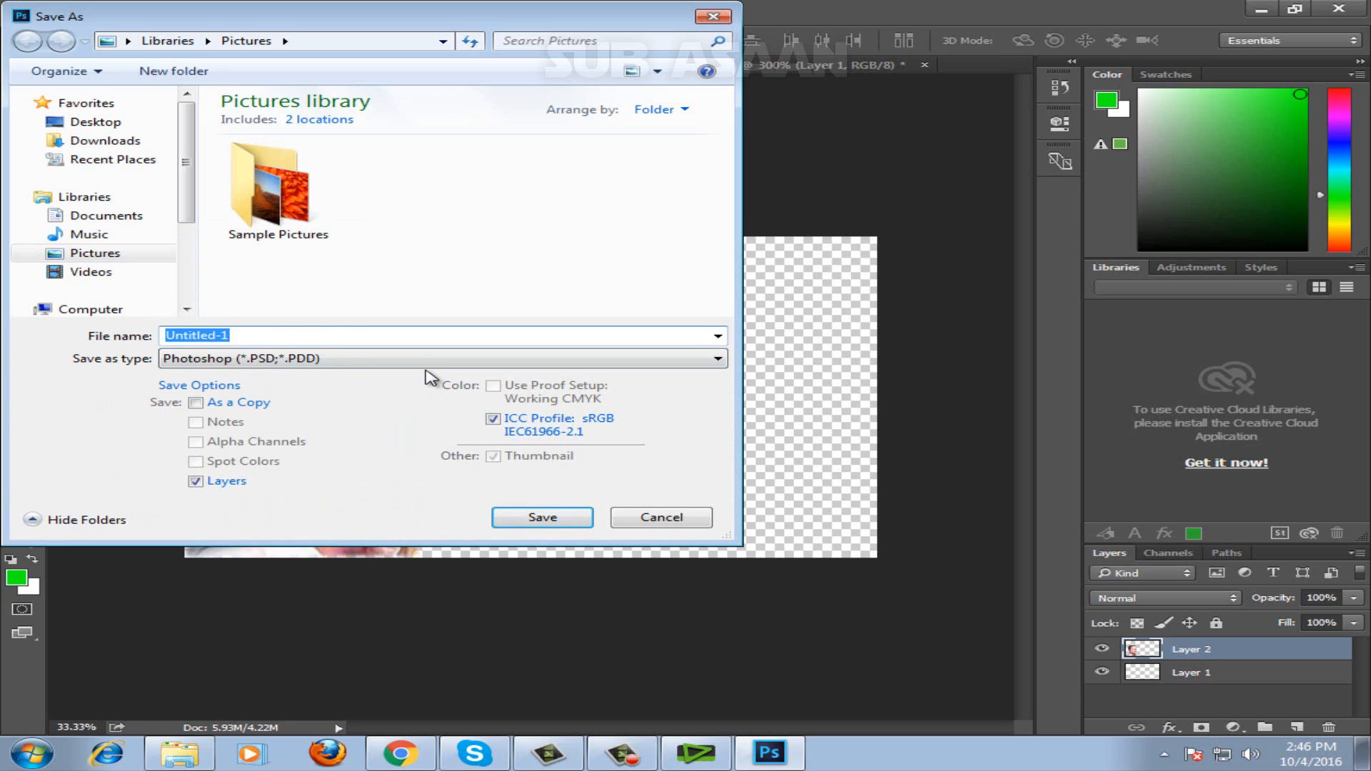
pyautogui.doubleClick(290, 215)
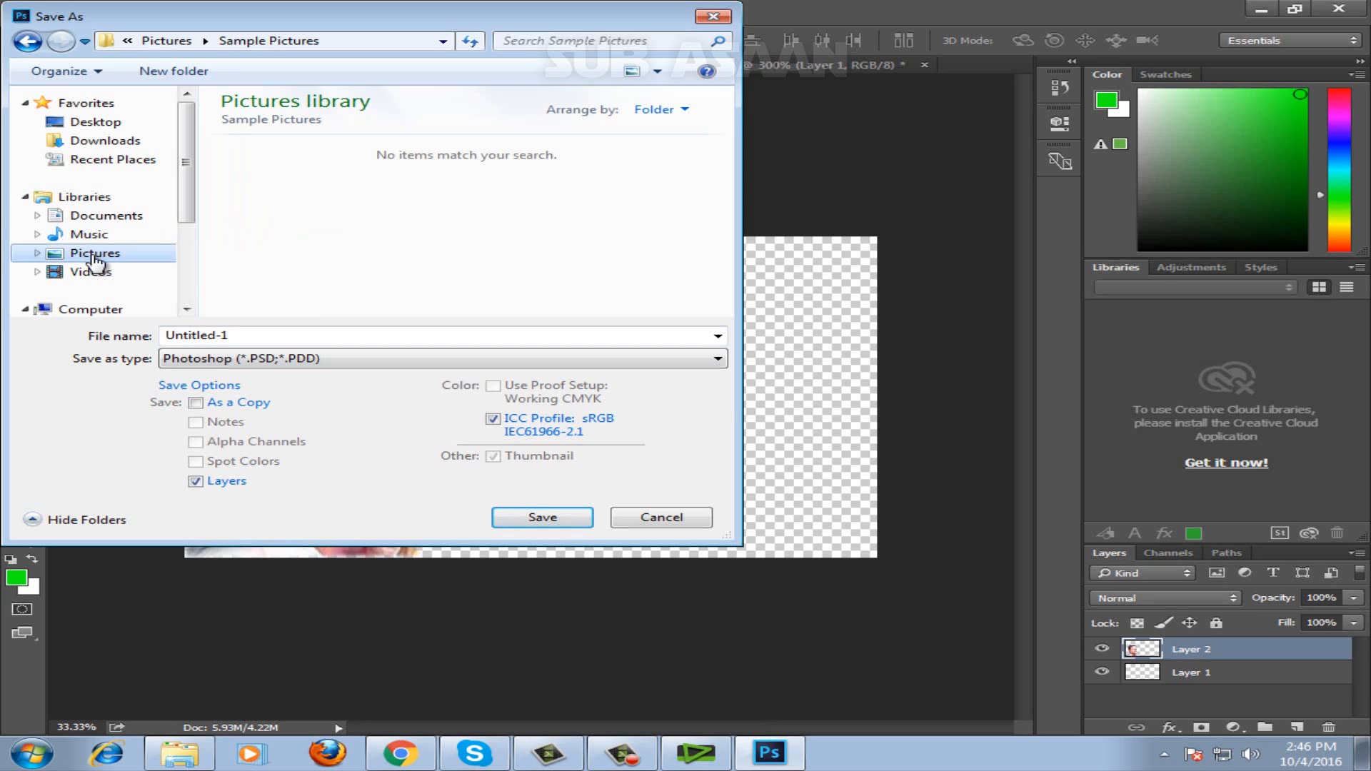
pyautogui.click(222, 334)
pyautogui.press('BackSpace')
pyautogui.press('BackSpace')
pyautogui.click(107, 257)
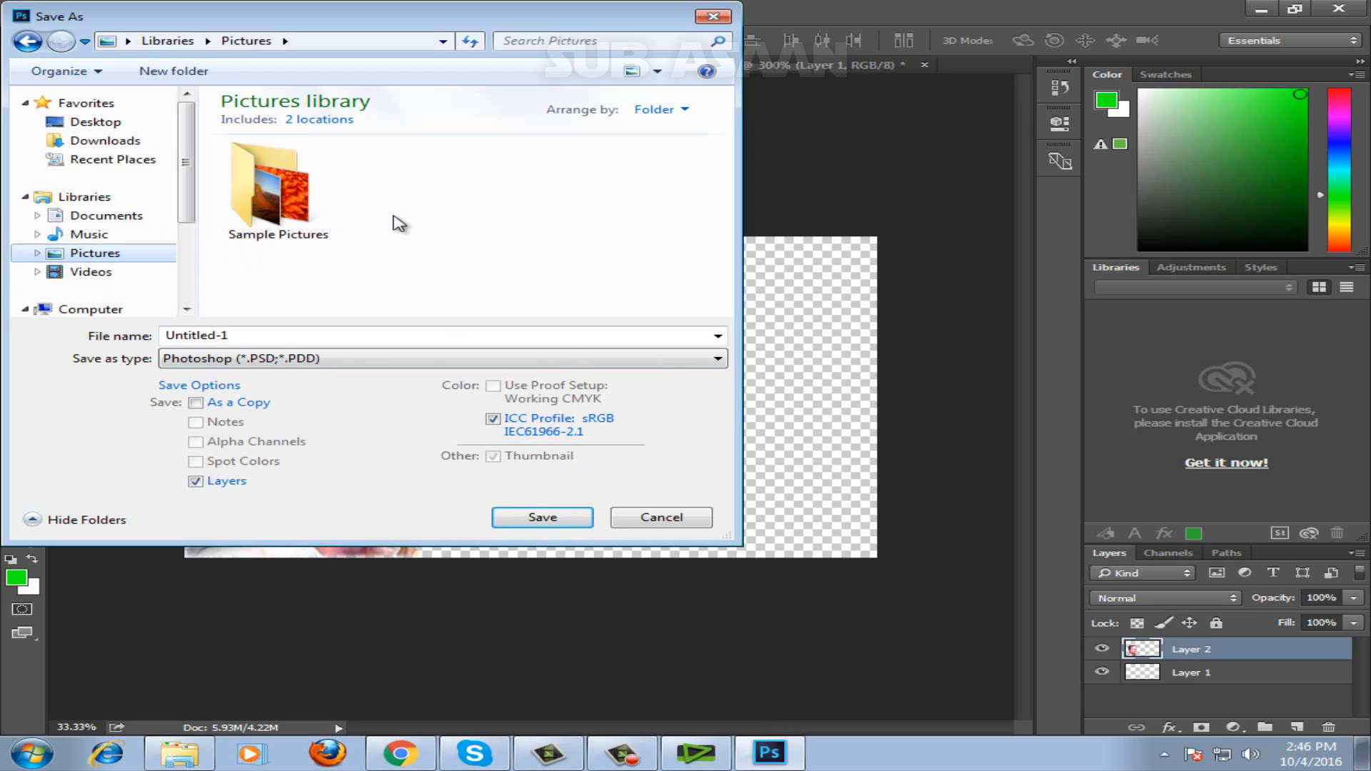
pyautogui.click(545, 520)
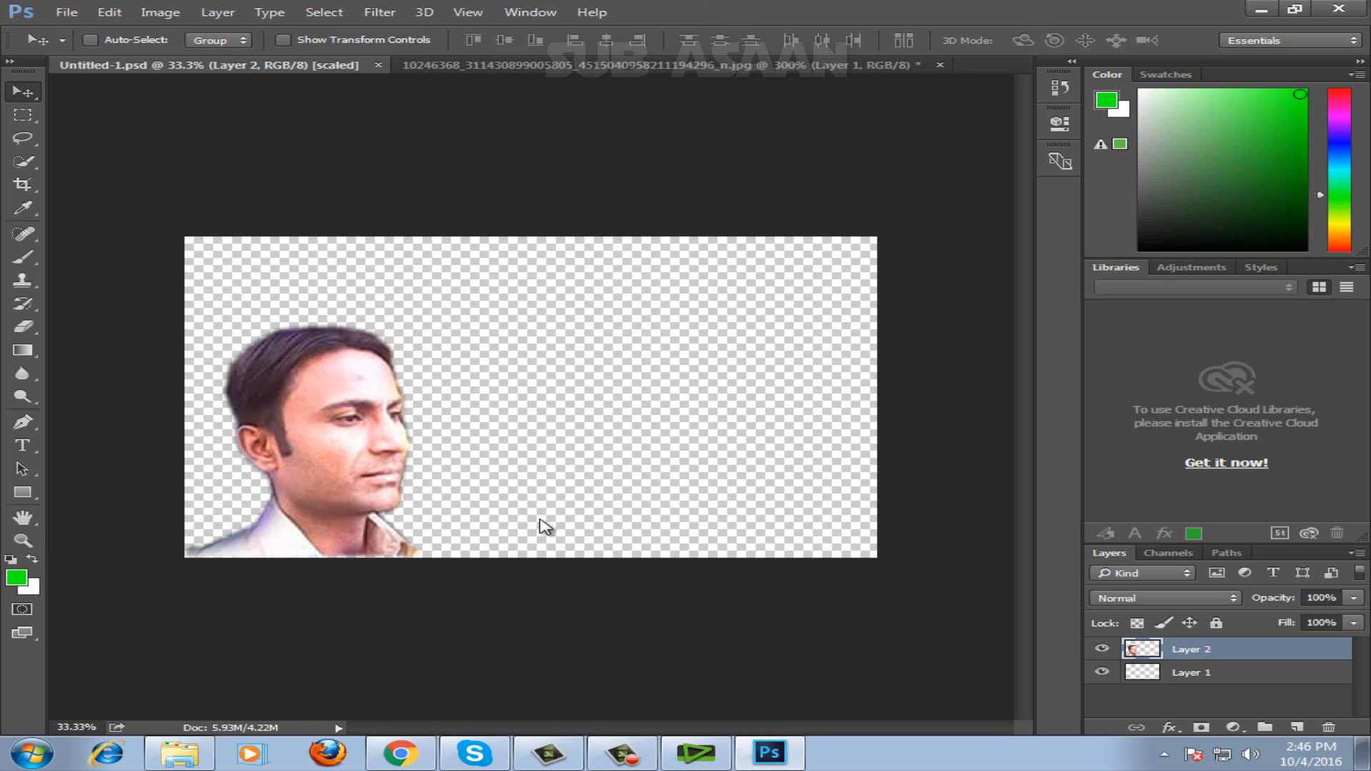
# Switch to EDIUS and try to import the clip 3404 from the croma folder on Removable Disk (F:) into the bin.
pyautogui.click(691, 755)
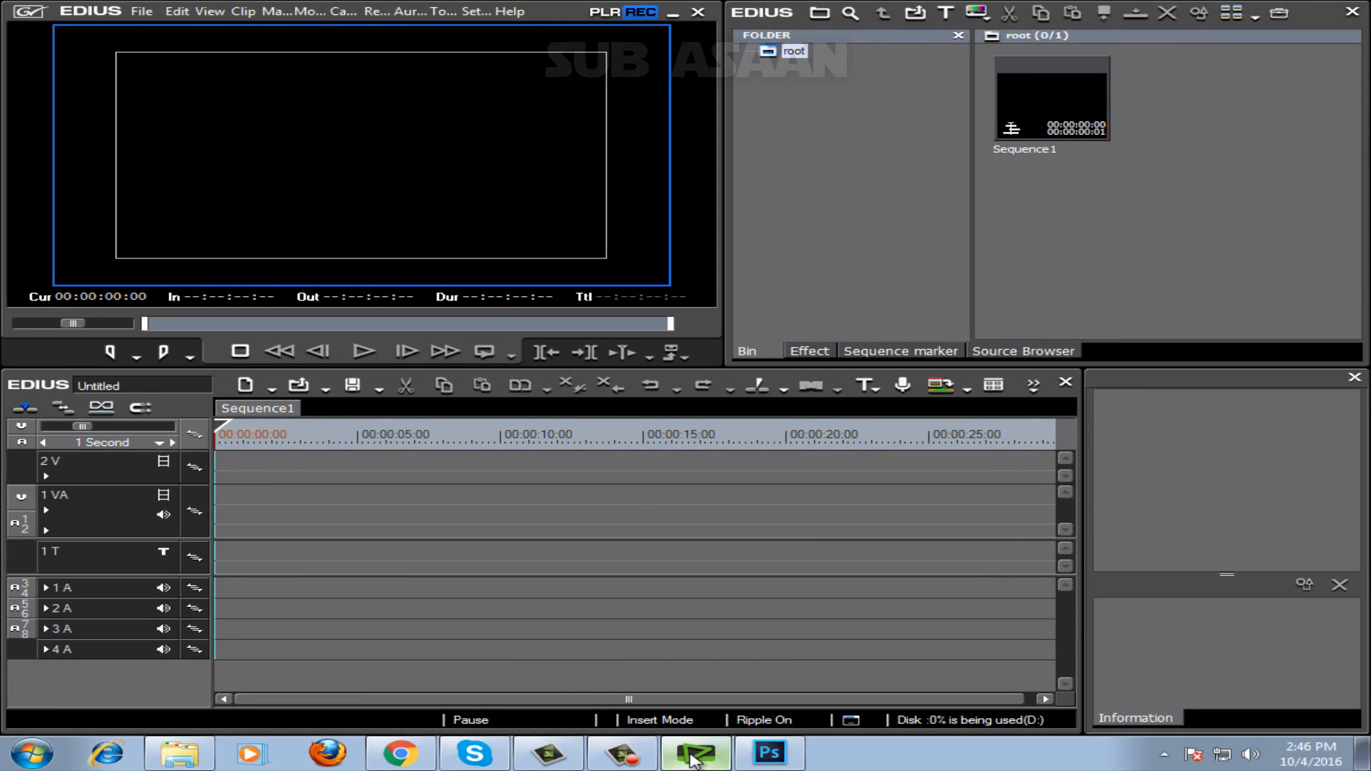
pyautogui.doubleClick(1083, 255)
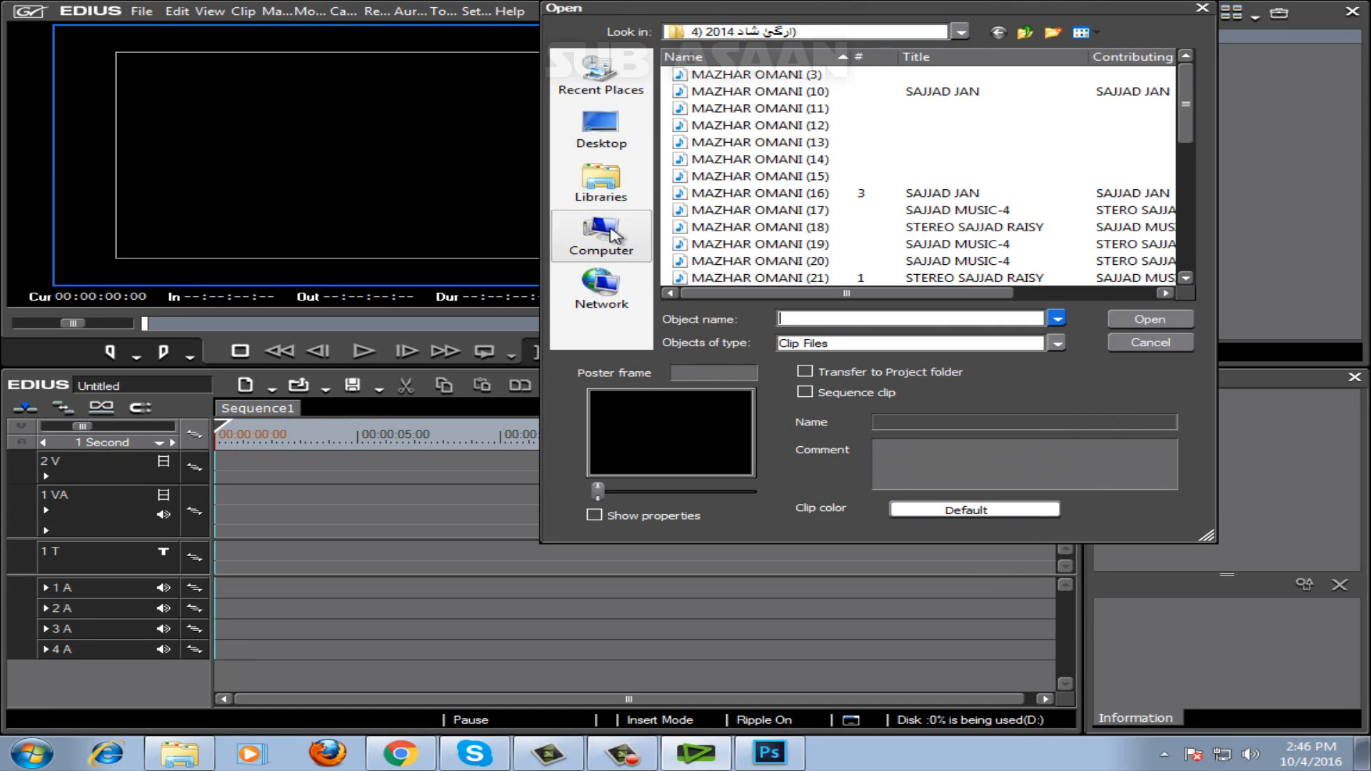
pyautogui.click(608, 189)
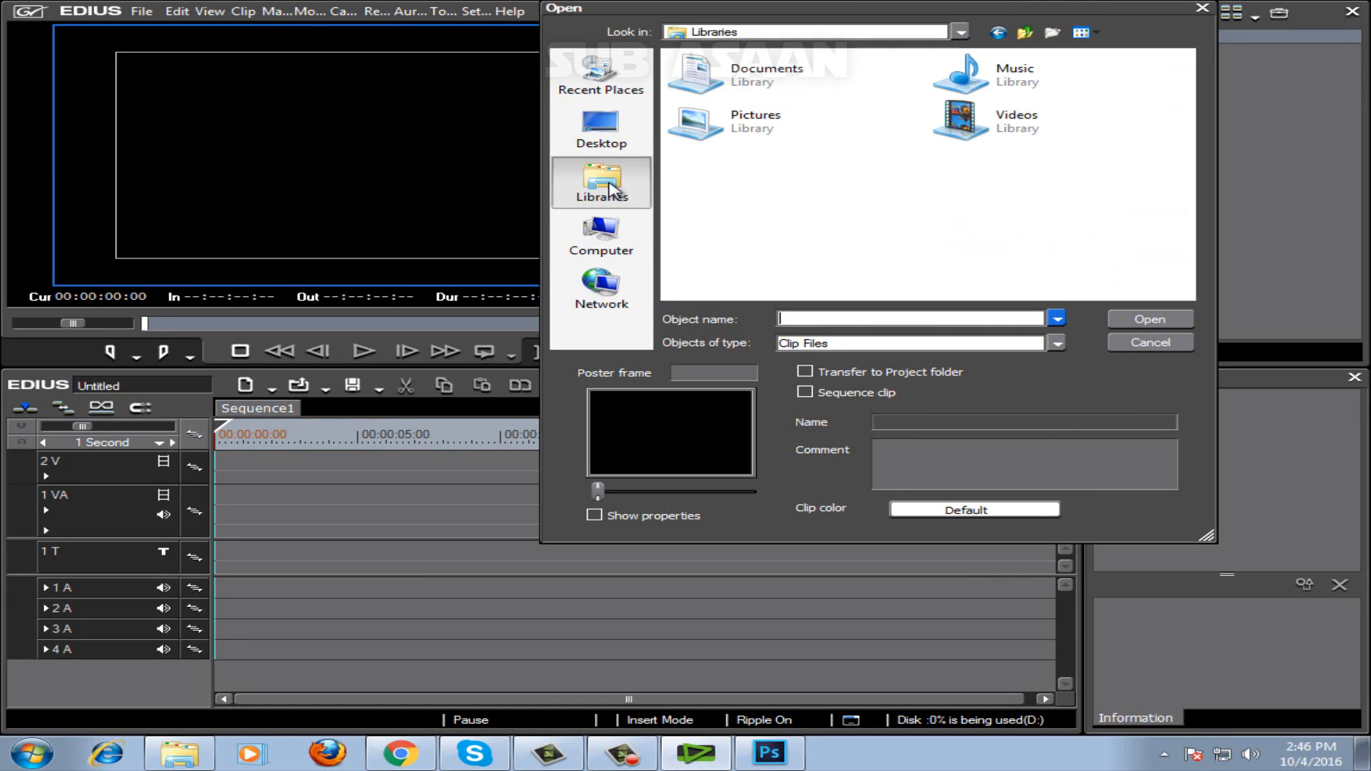
pyautogui.click(612, 243)
pyautogui.doubleClick(806, 265)
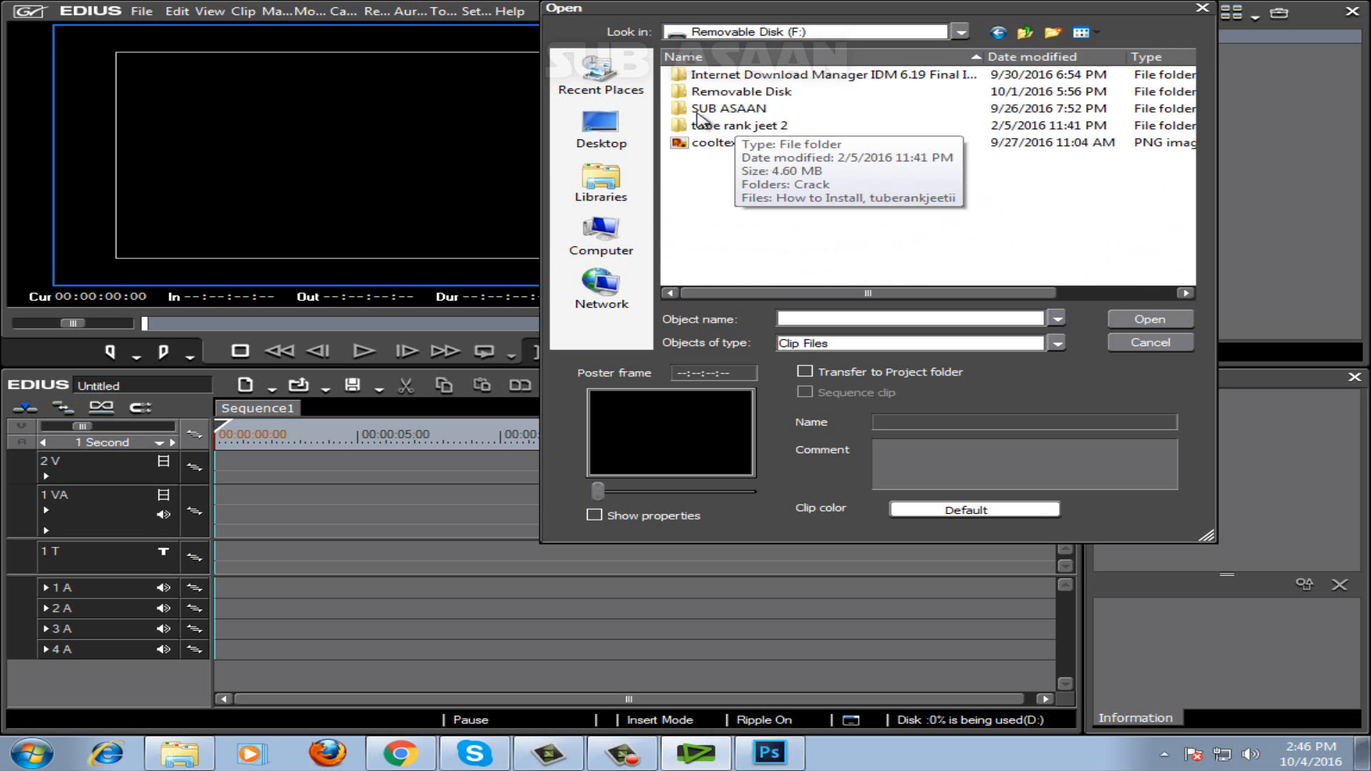
pyautogui.doubleClick(739, 93)
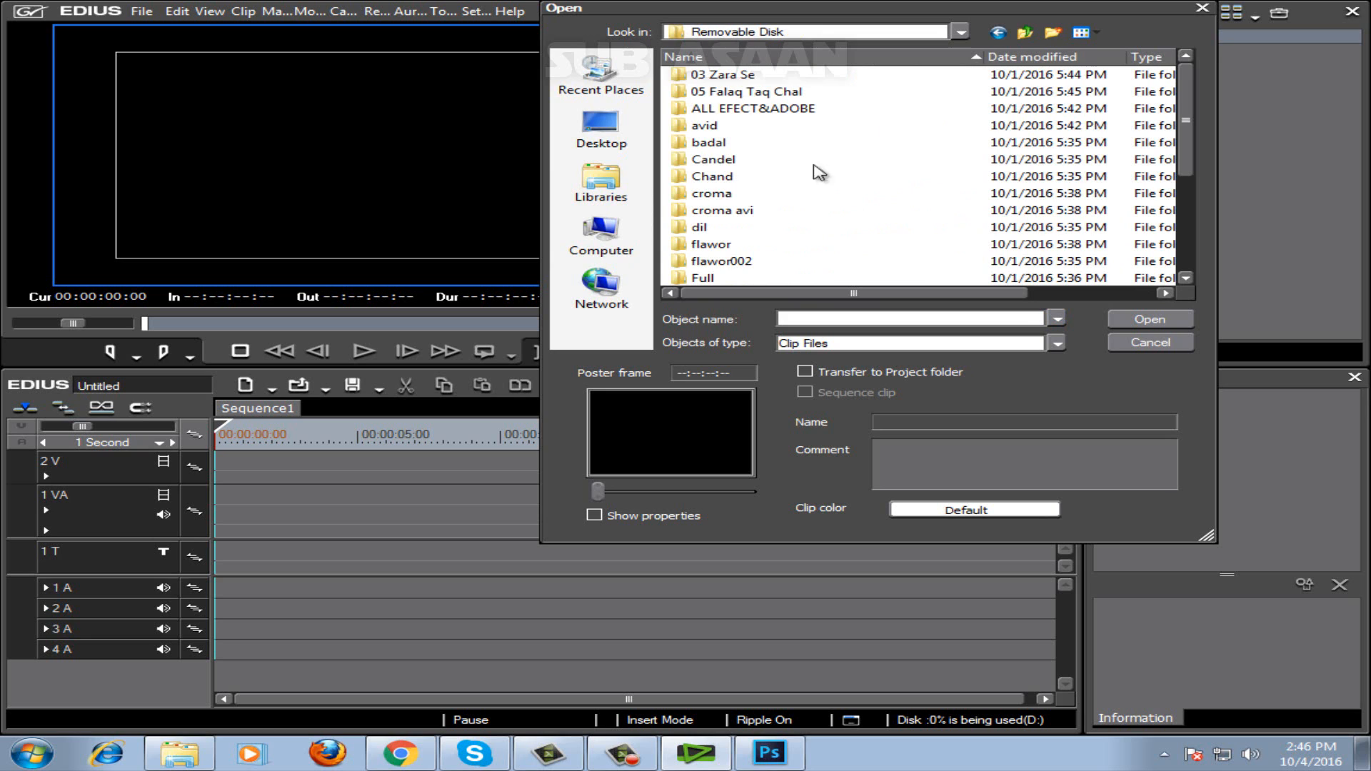
pyautogui.doubleClick(711, 194)
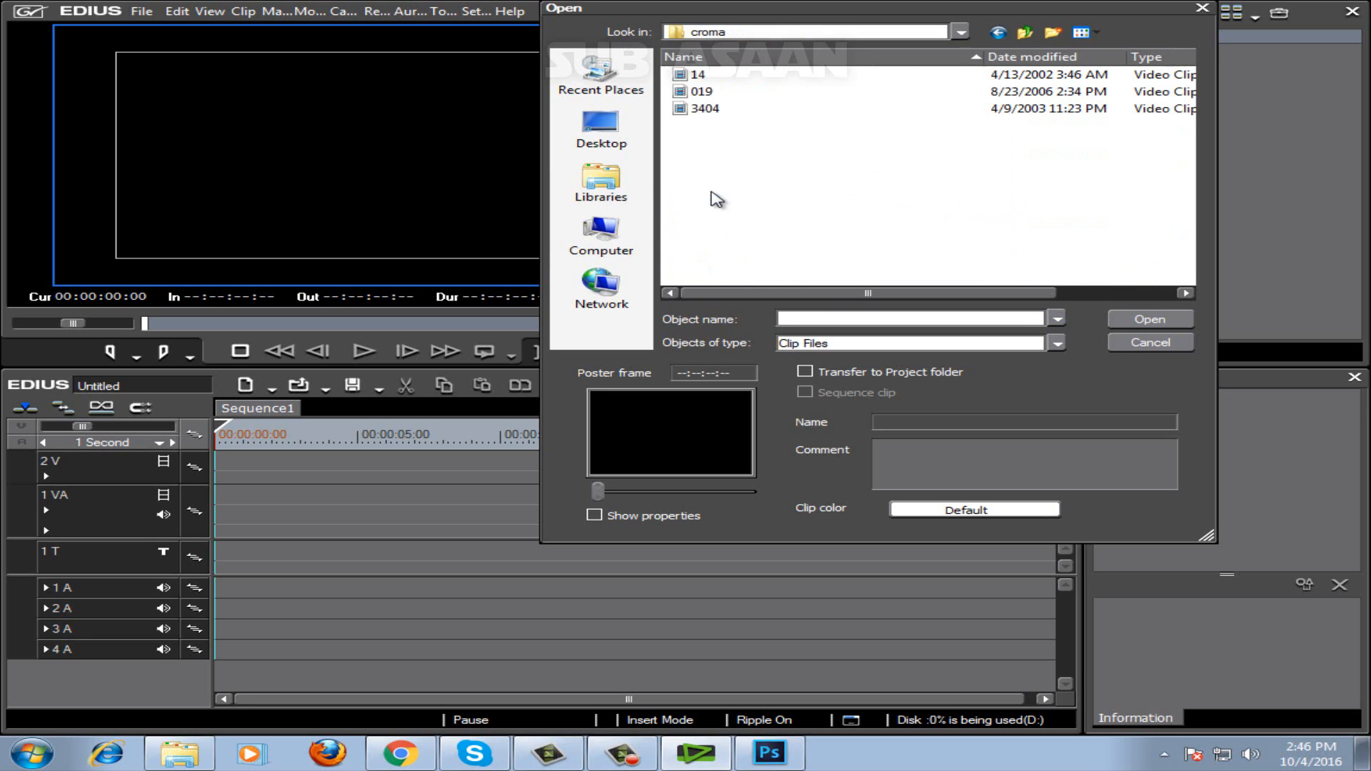
pyautogui.doubleClick(704, 109)
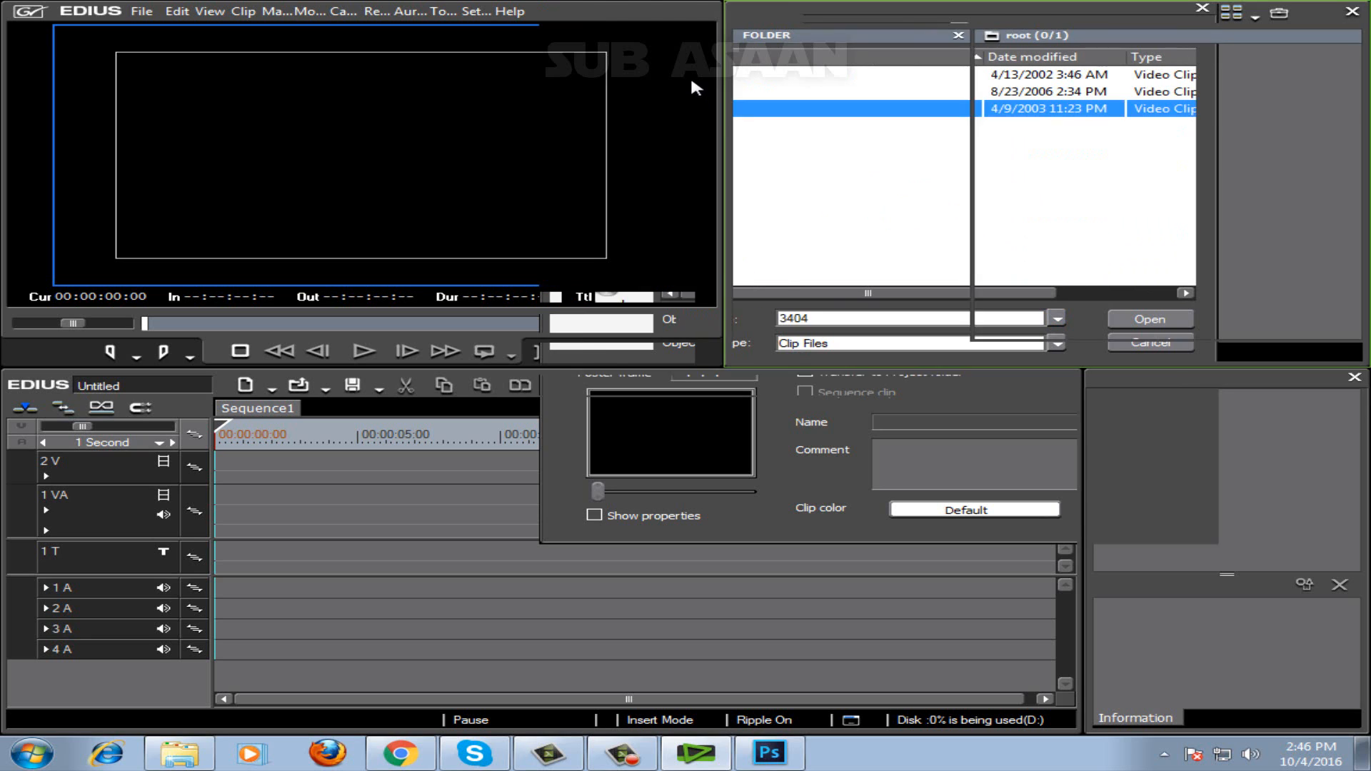
pyautogui.click(1035, 220)
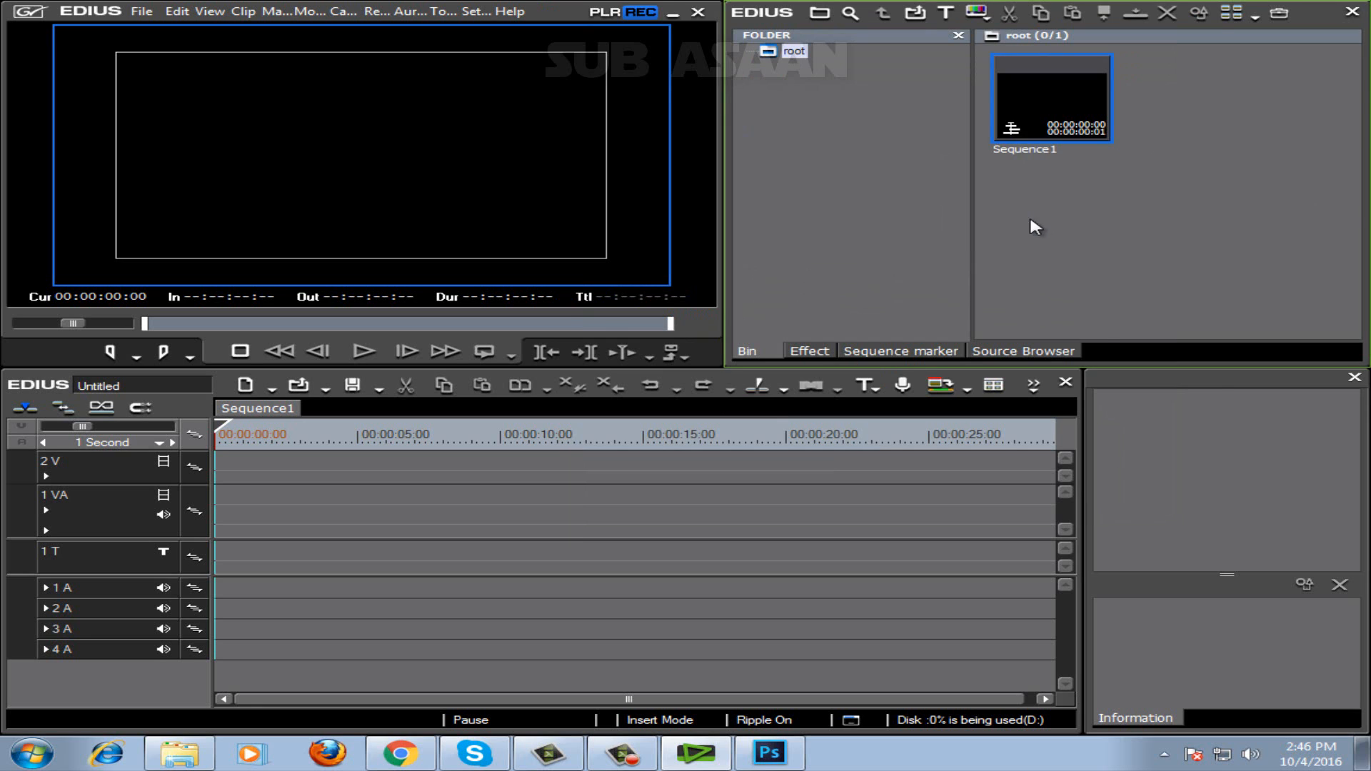
# Import the clip 007 from the dil folder into the bin and place it at the start of track 2V.
pyautogui.doubleClick(1036, 227)
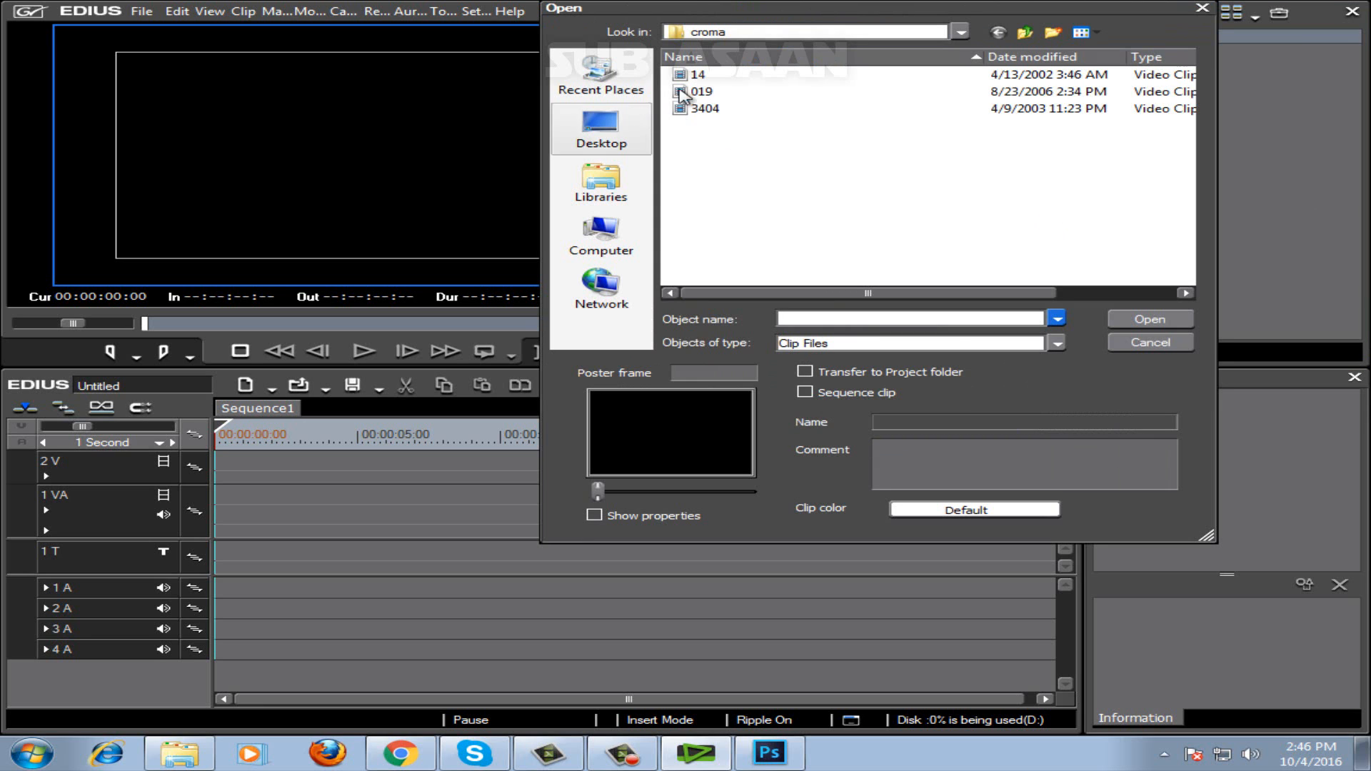
pyautogui.click(1024, 32)
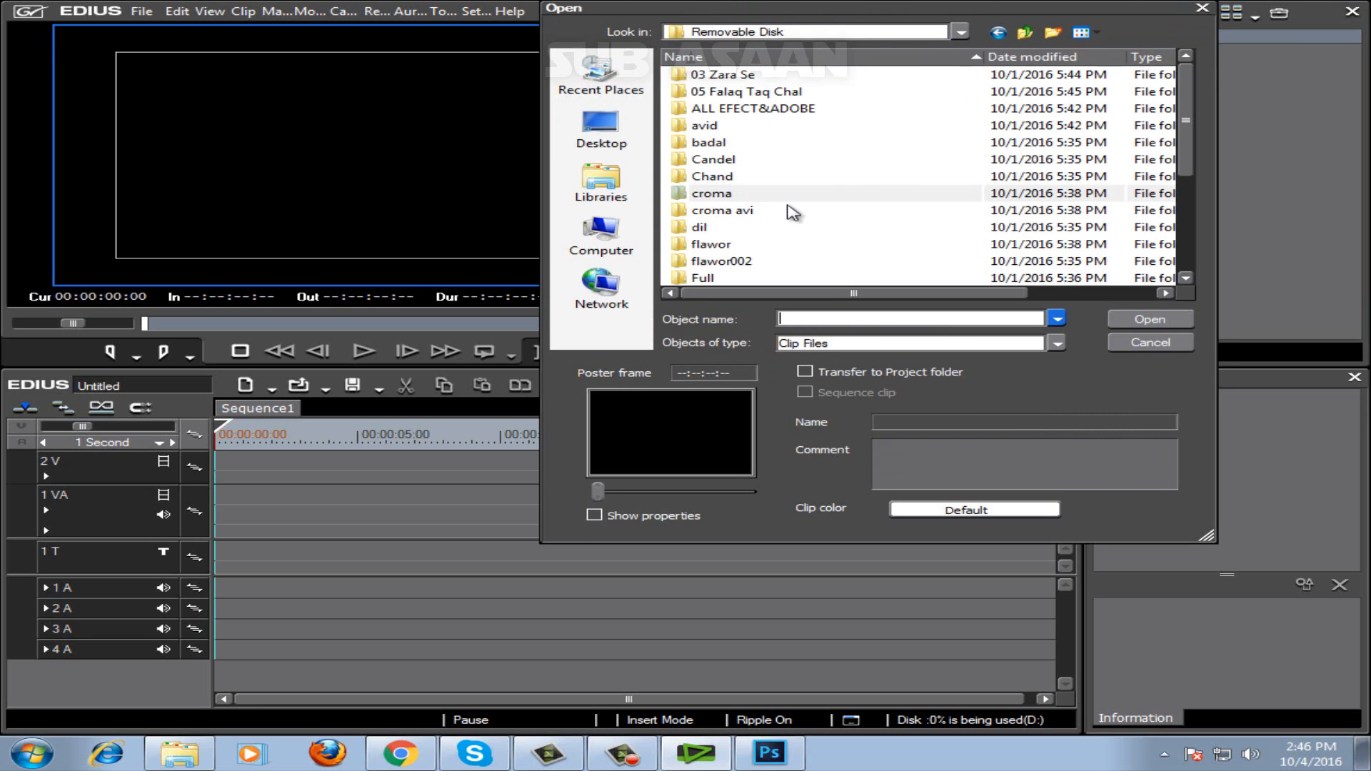
pyautogui.doubleClick(709, 229)
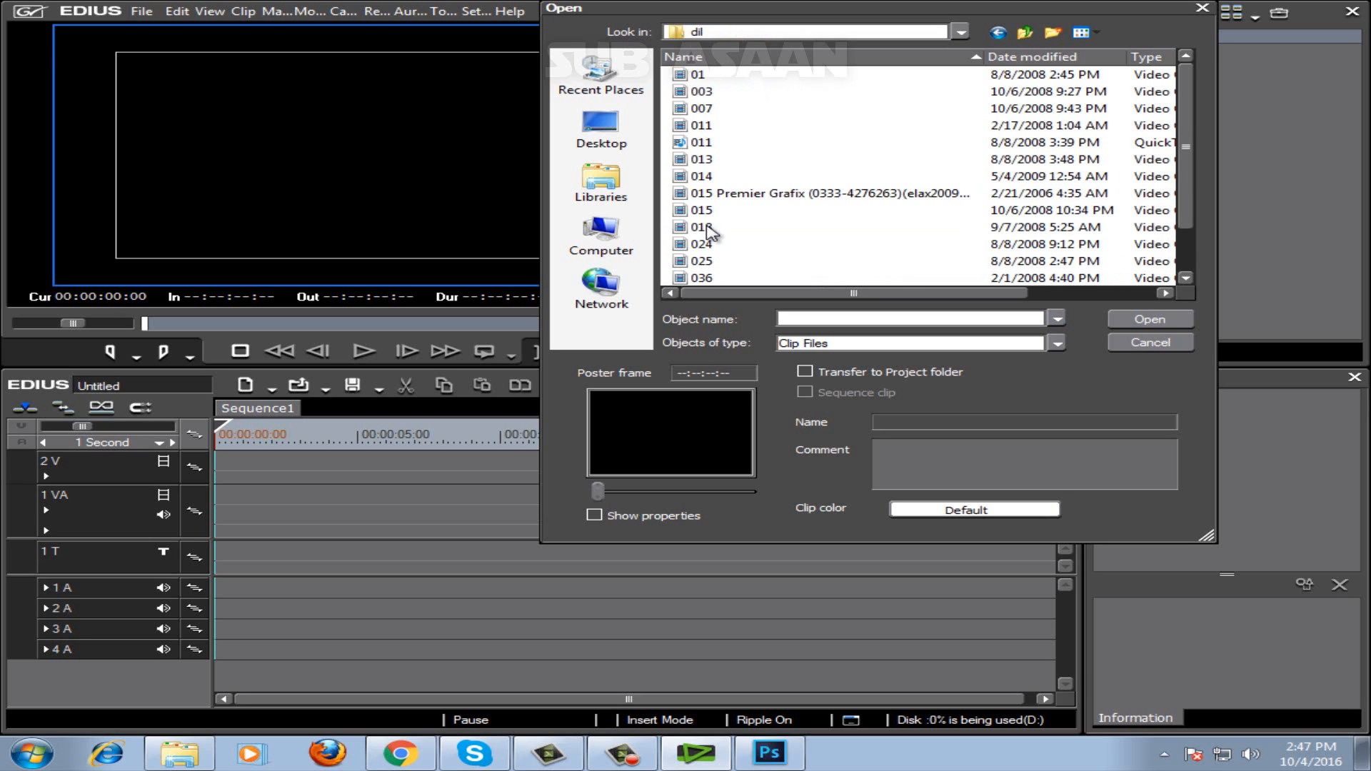
pyautogui.doubleClick(700, 109)
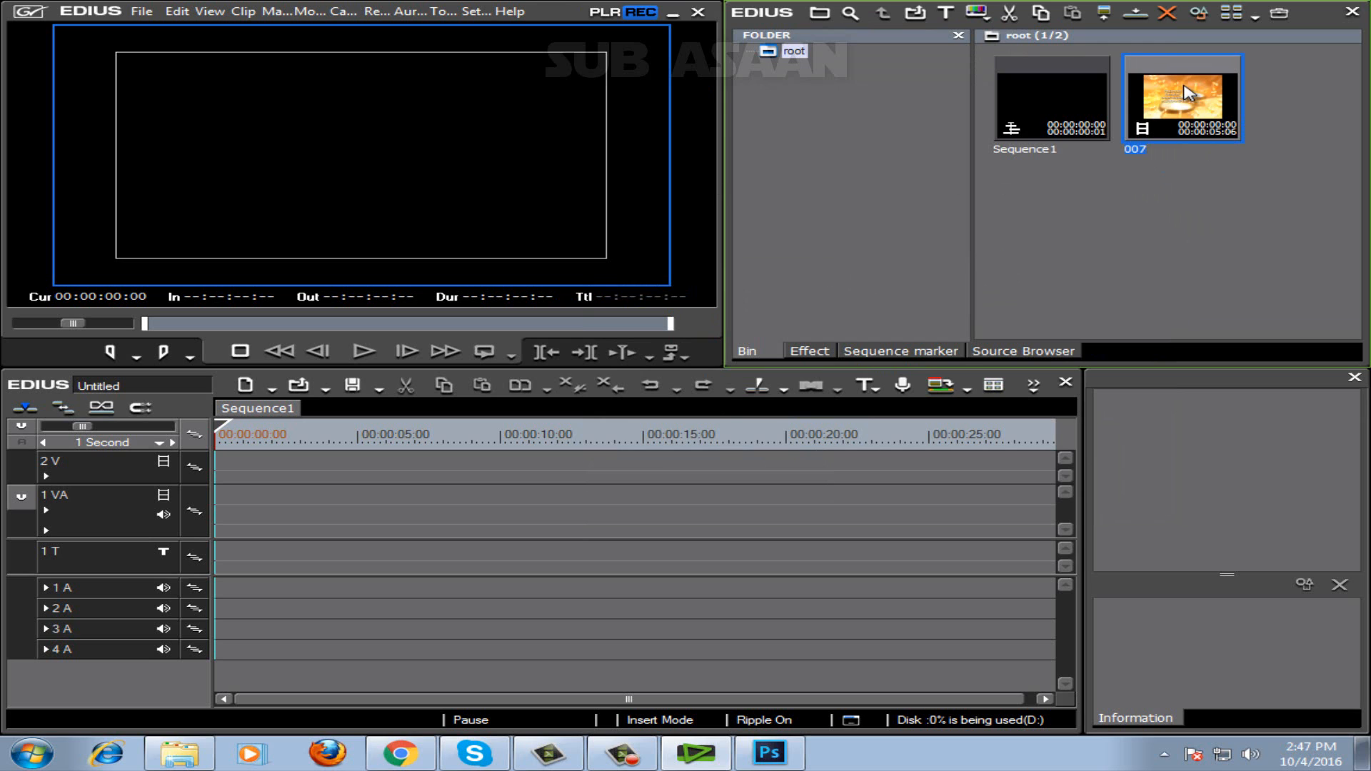
pyautogui.moveTo(1185, 92); pyautogui.dragTo(241, 478)
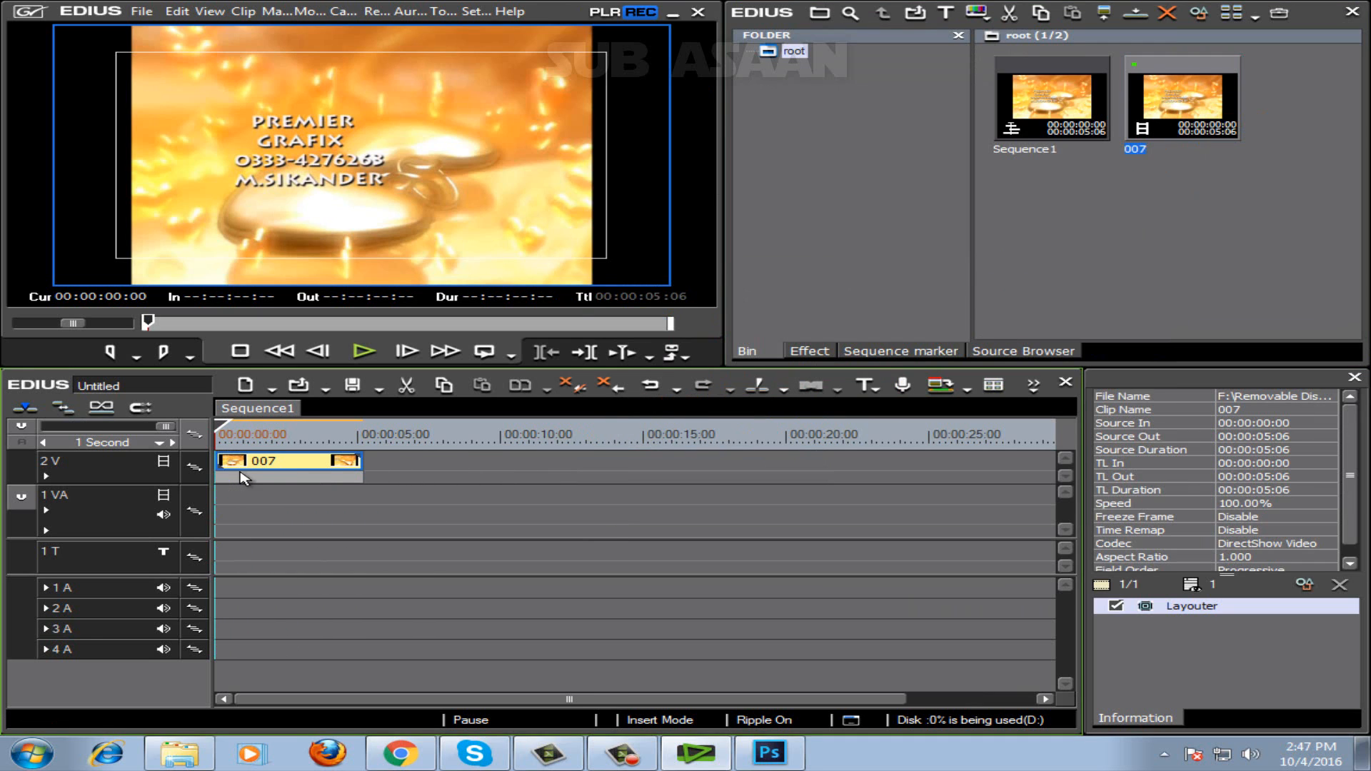
# Import the Untitled-1 PSD from My Pictures into the bin and place it on track 1VA beneath clip 007.
pyautogui.doubleClick(1085, 239)
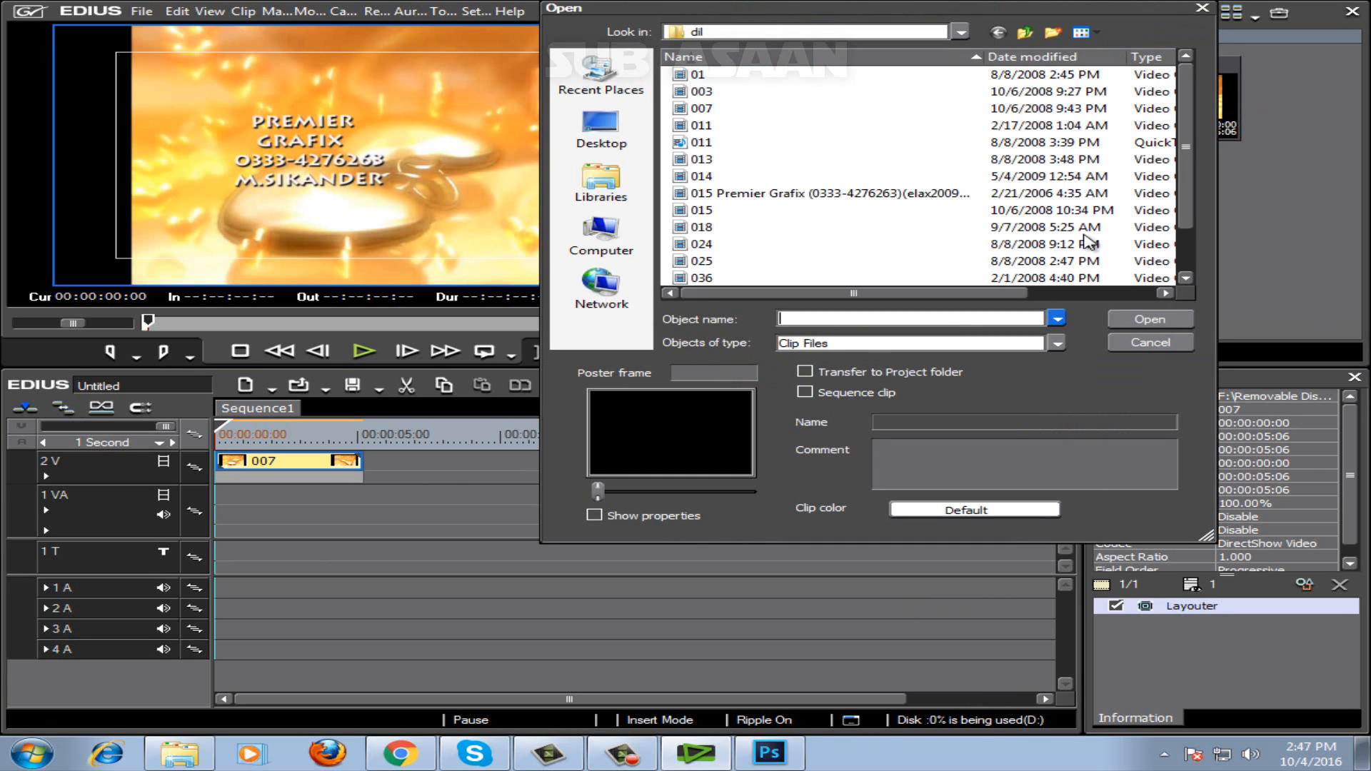
pyautogui.click(607, 248)
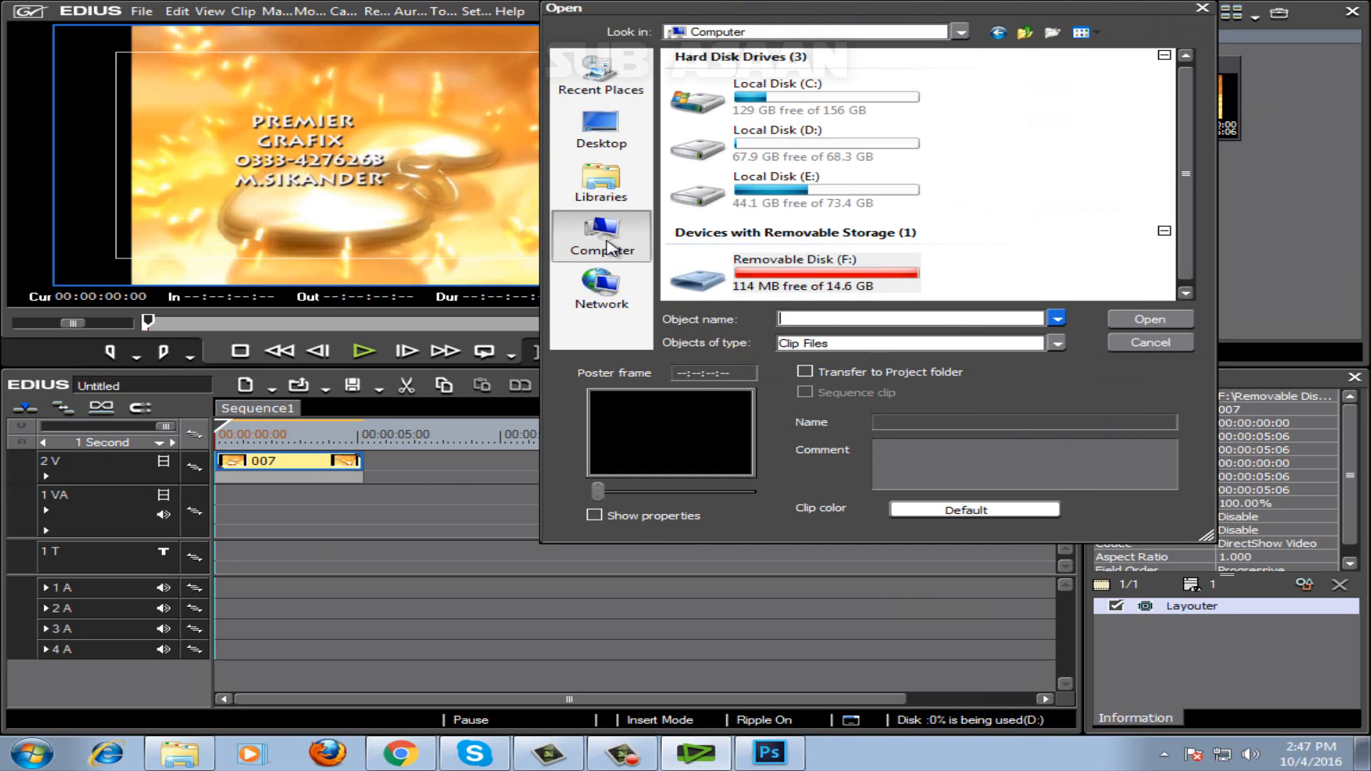
pyautogui.click(600, 153)
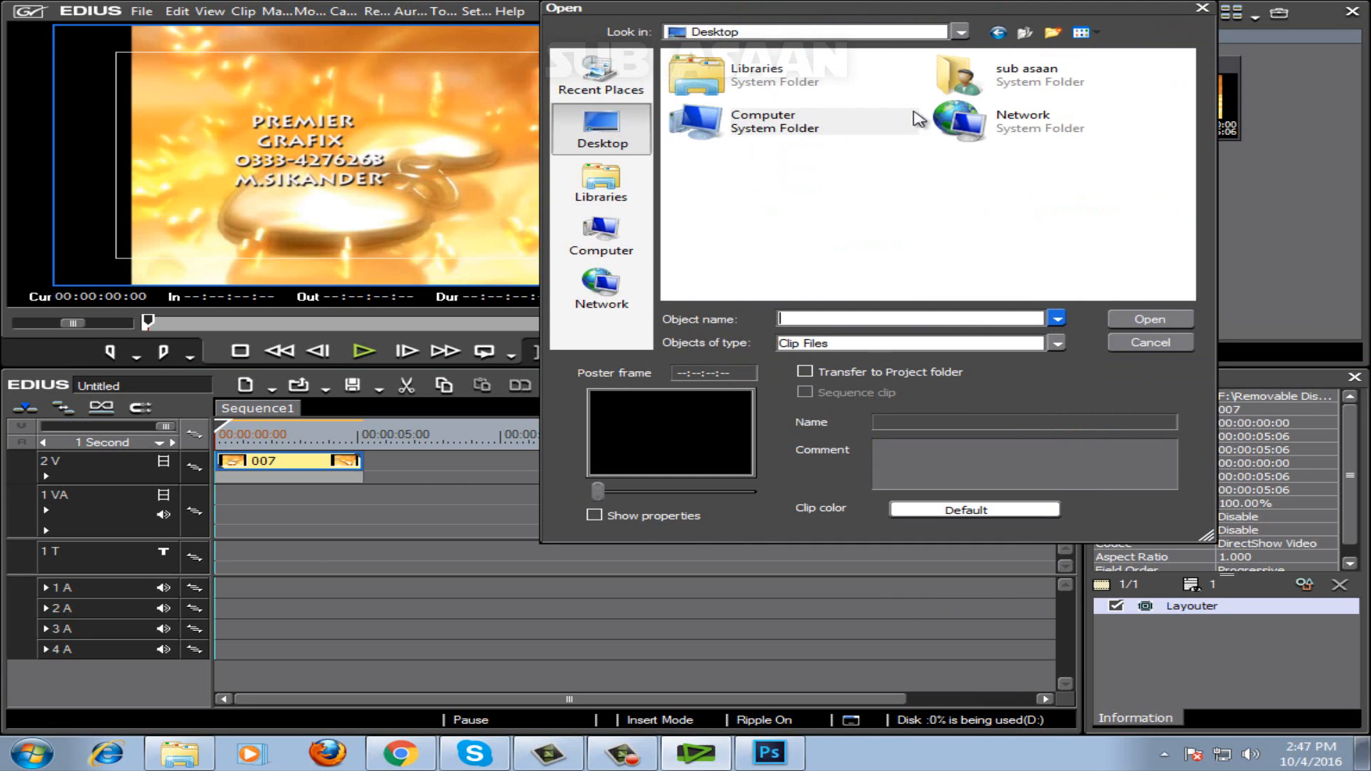
pyautogui.doubleClick(999, 84)
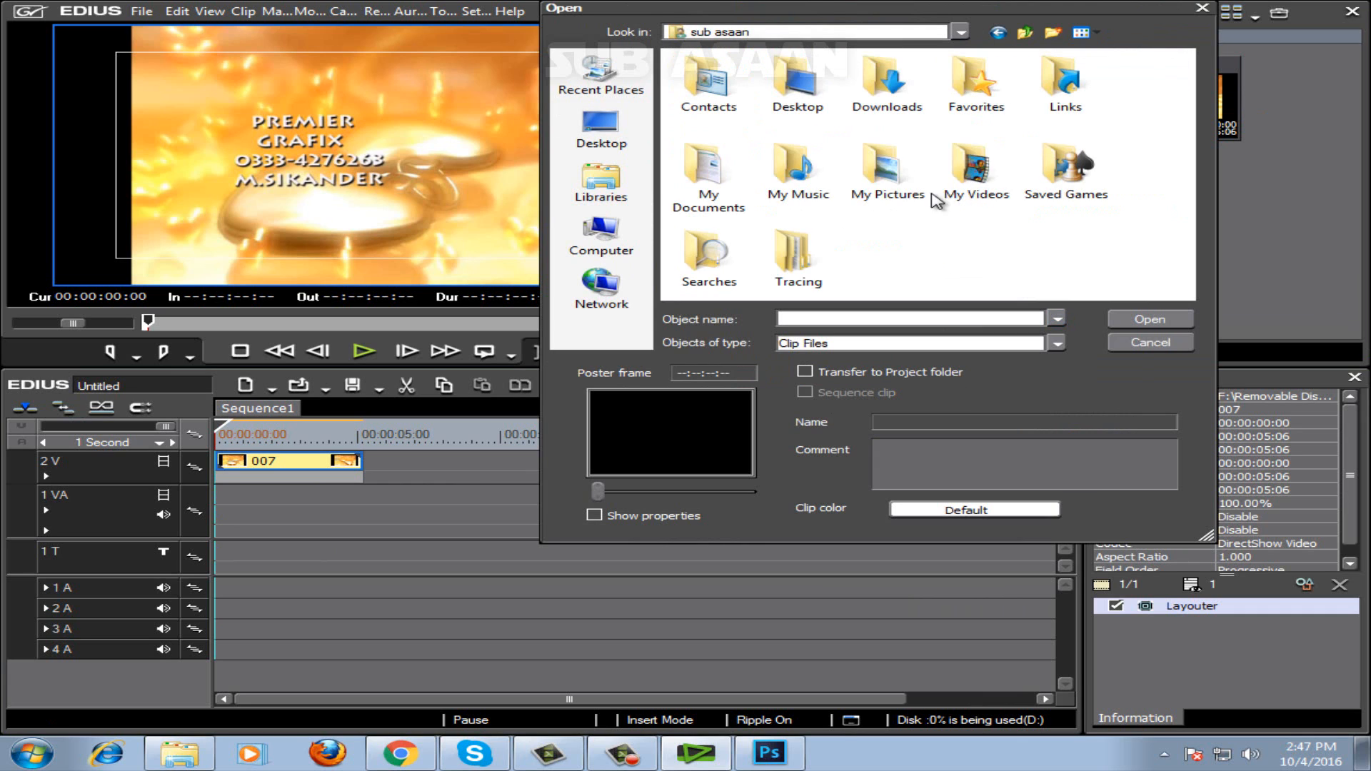
pyautogui.doubleClick(901, 194)
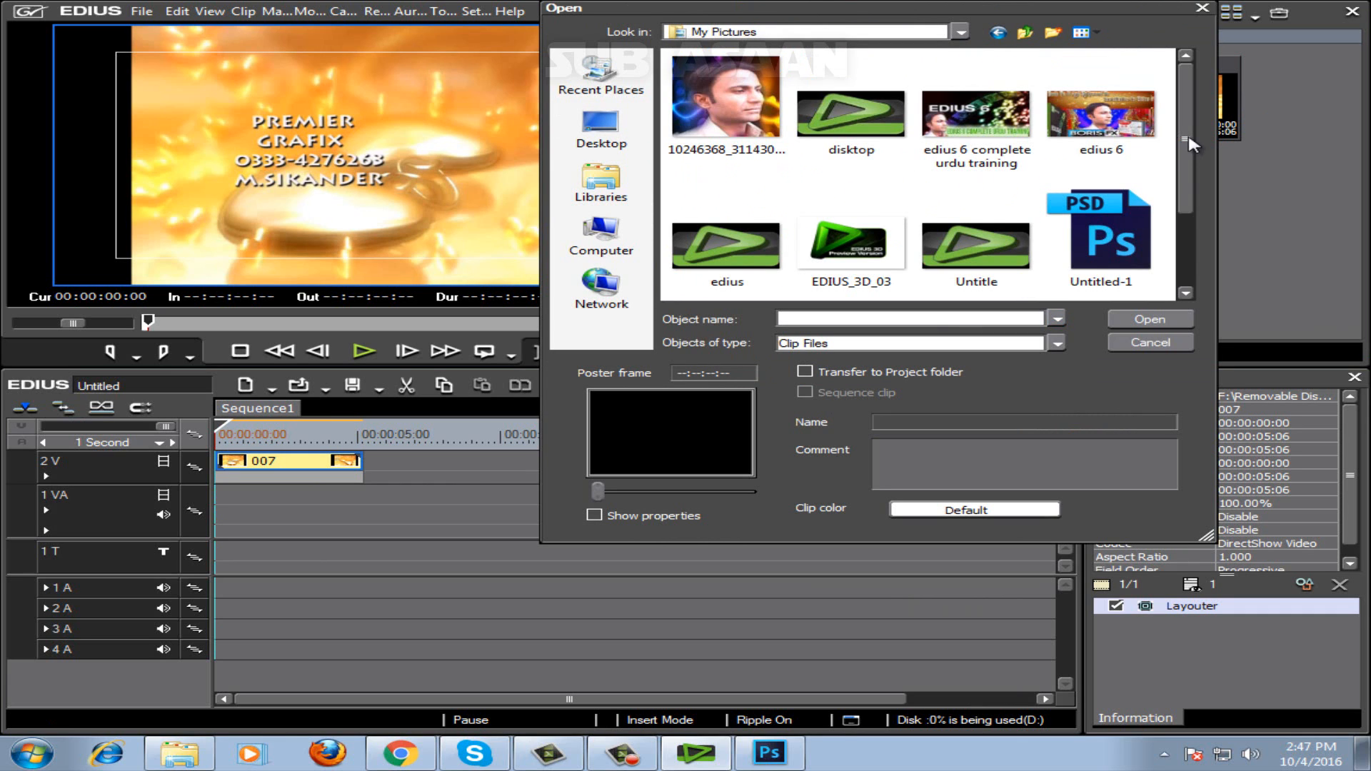
pyautogui.moveTo(1189, 142); pyautogui.dragTo(1191, 175)
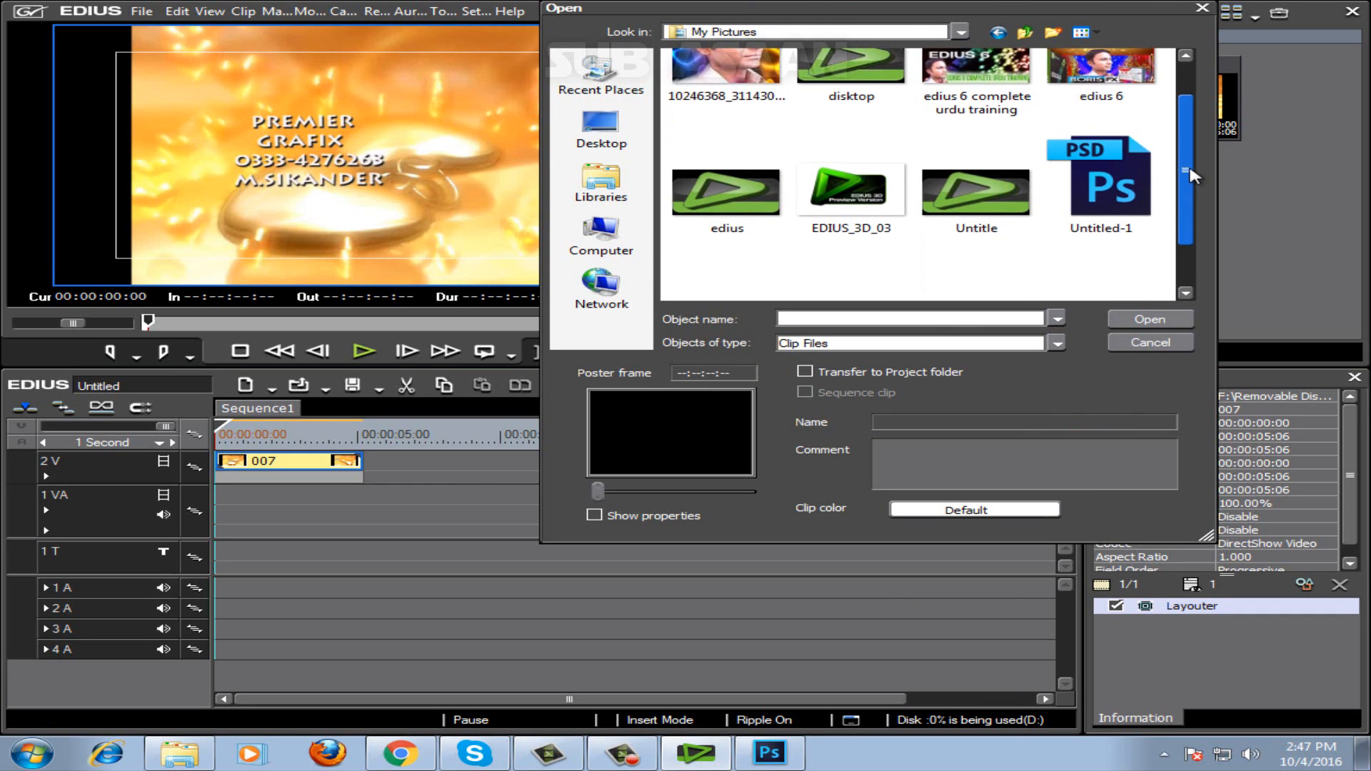
pyautogui.doubleClick(1119, 191)
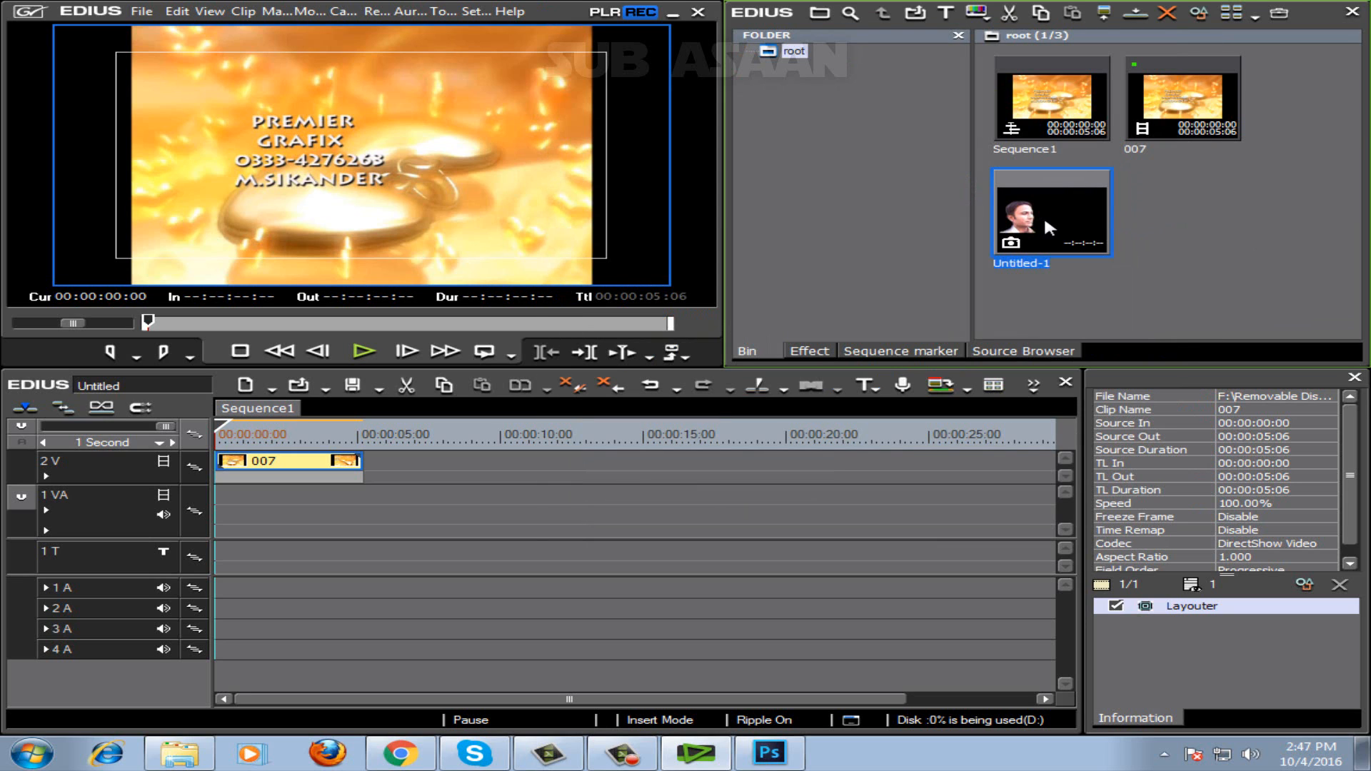
pyautogui.moveTo(1043, 208); pyautogui.dragTo(246, 510)
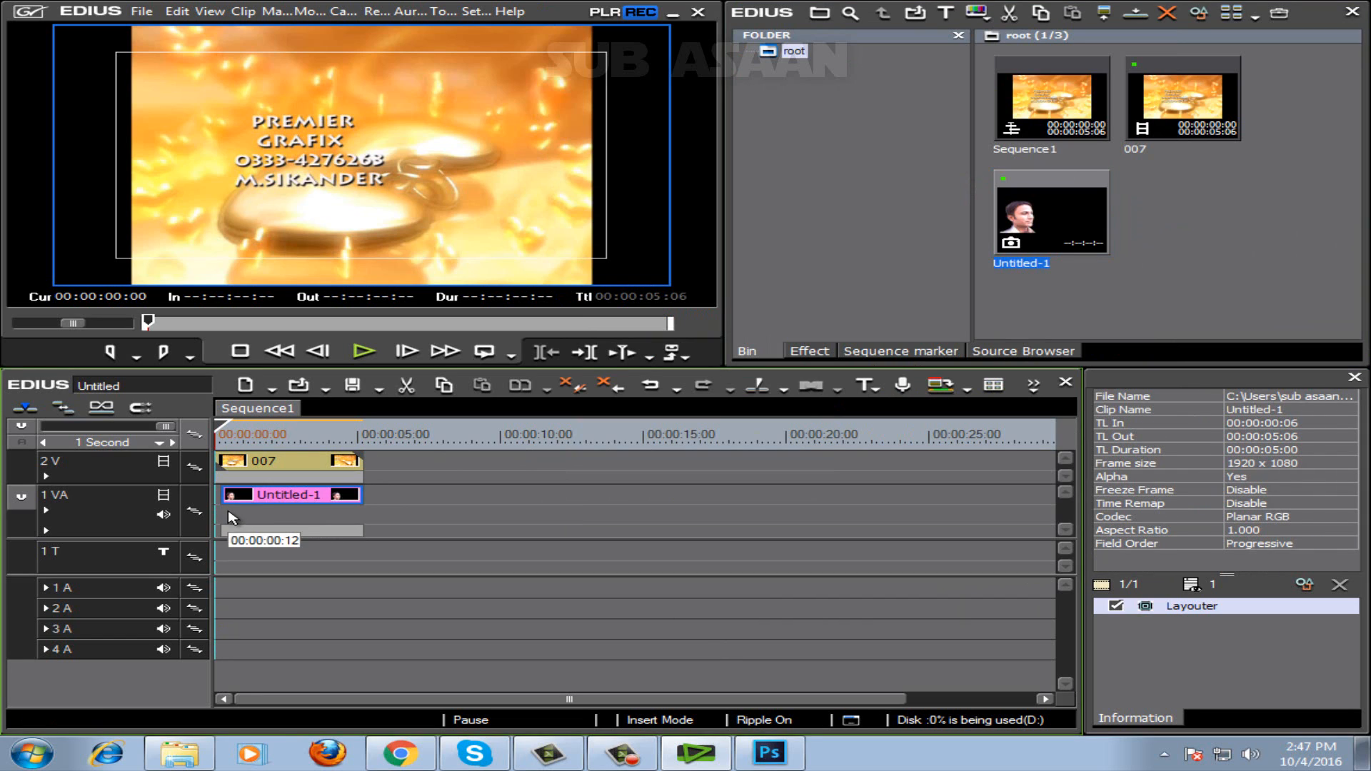
# Turn on Ignore pixel aspect in the Layouter of clip 007 so that it fills the frame.
pyautogui.click(284, 468)
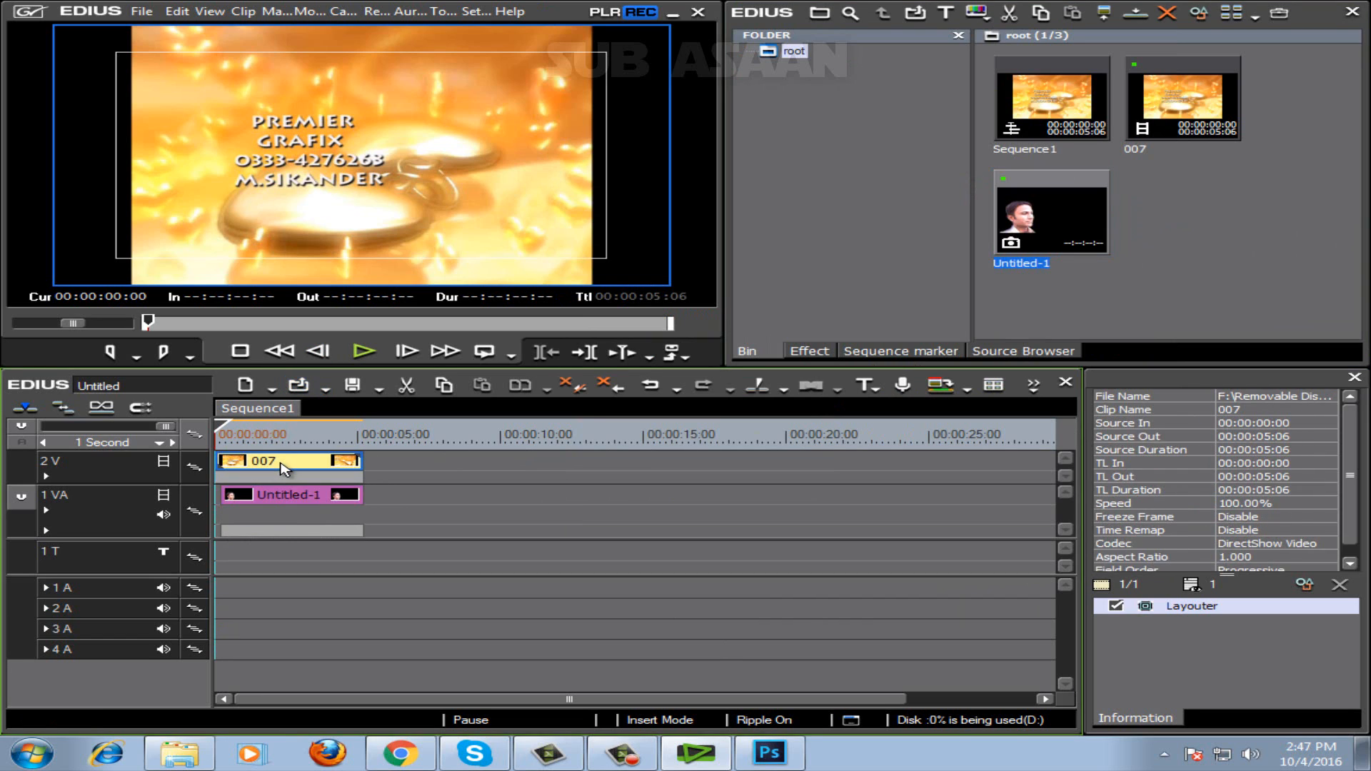
pyautogui.doubleClick(1178, 611)
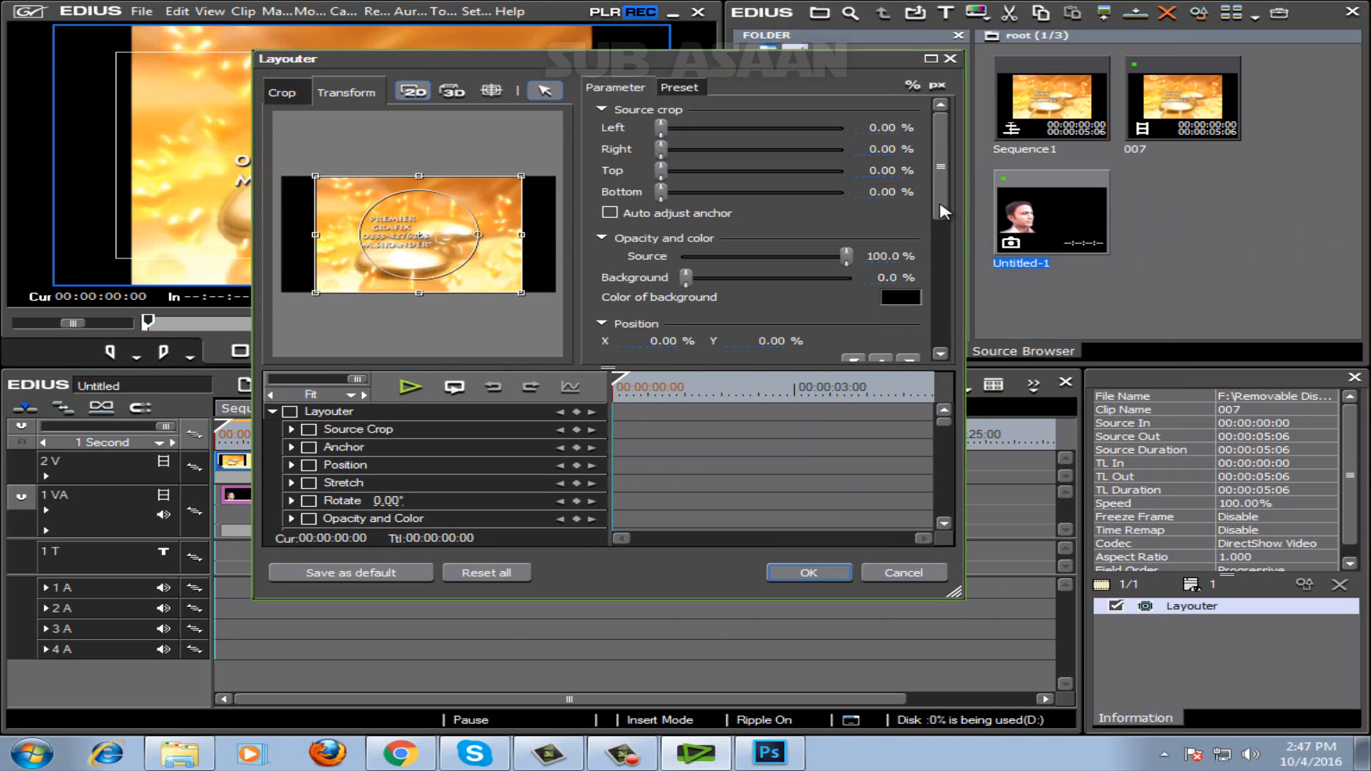
pyautogui.moveTo(941, 205); pyautogui.dragTo(940, 298)
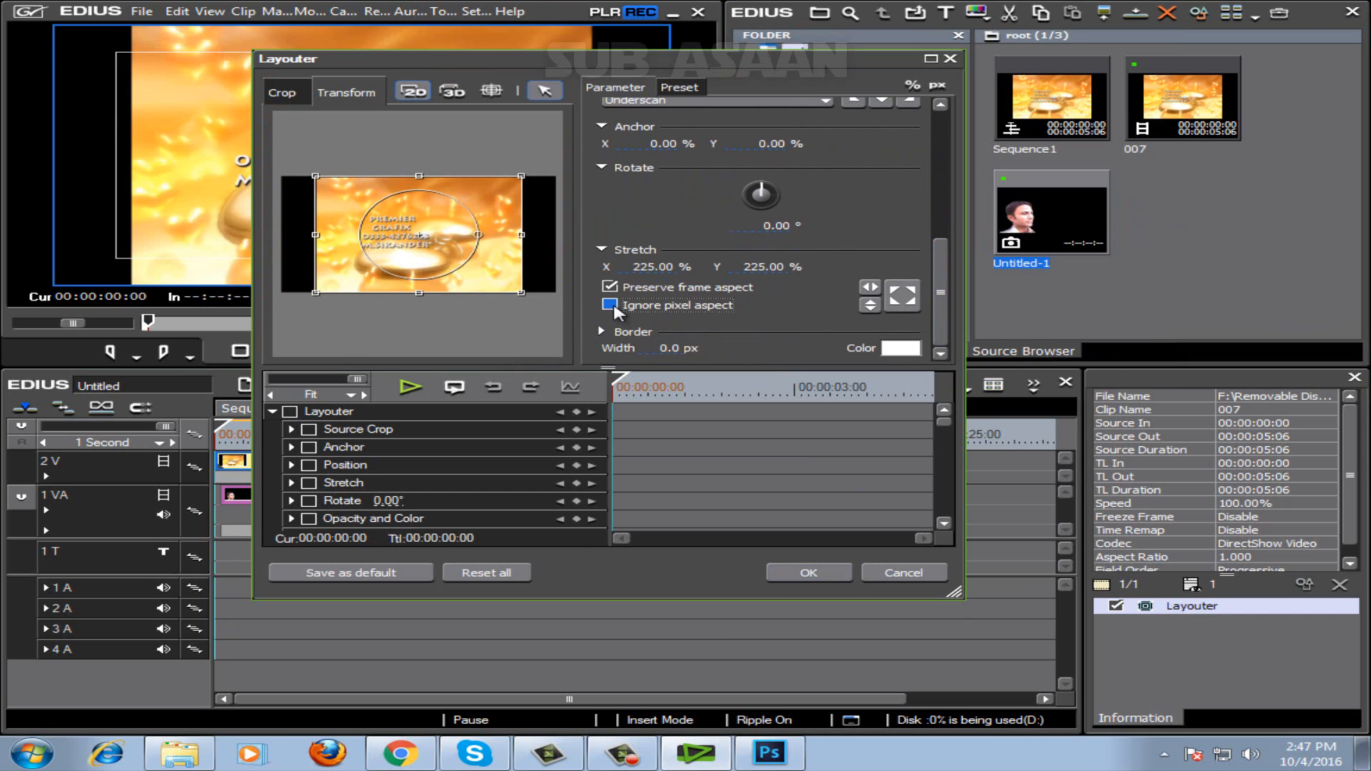
pyautogui.click(610, 305)
pyautogui.click(806, 572)
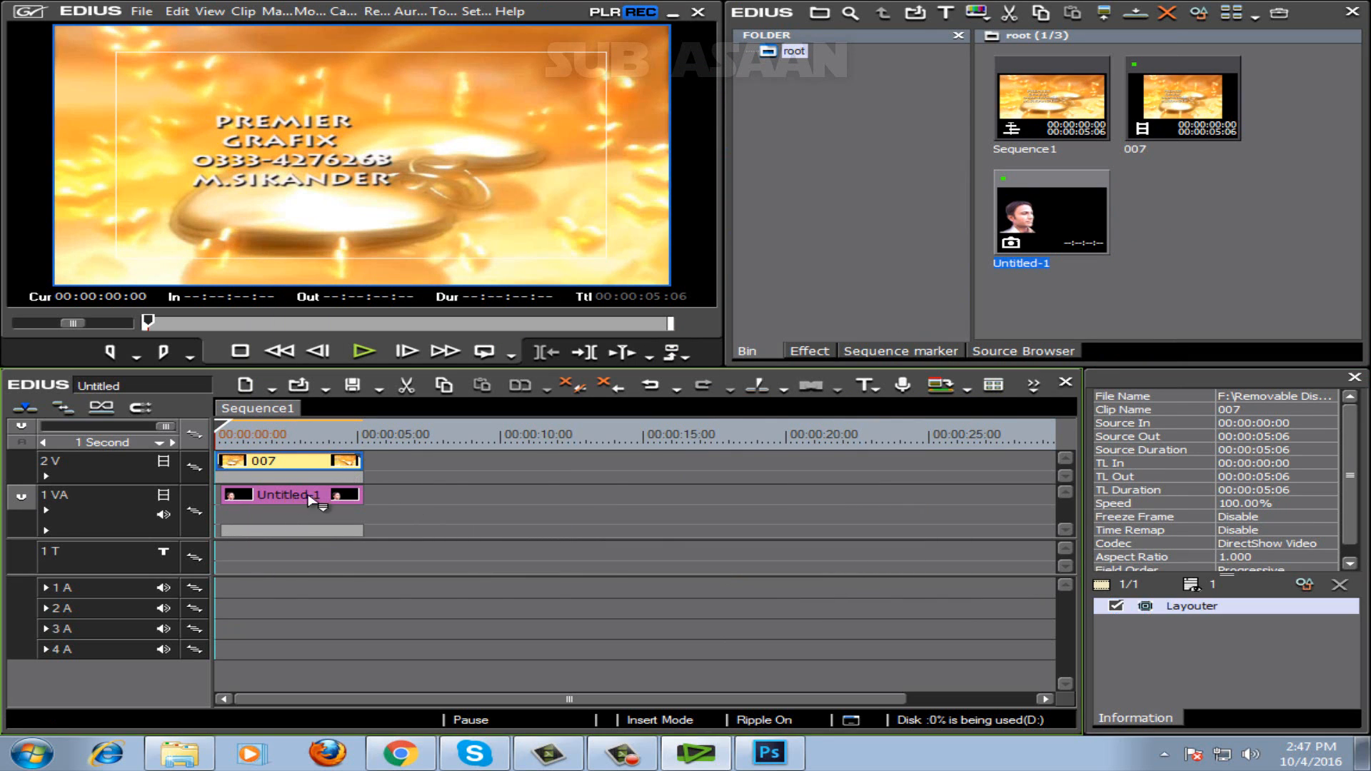
# Swap the two clips' tracks, placing Untitled-1 at the start of 2V and 007 at the start of 1VA.
pyautogui.moveTo(289, 495); pyautogui.dragTo(569, 495)
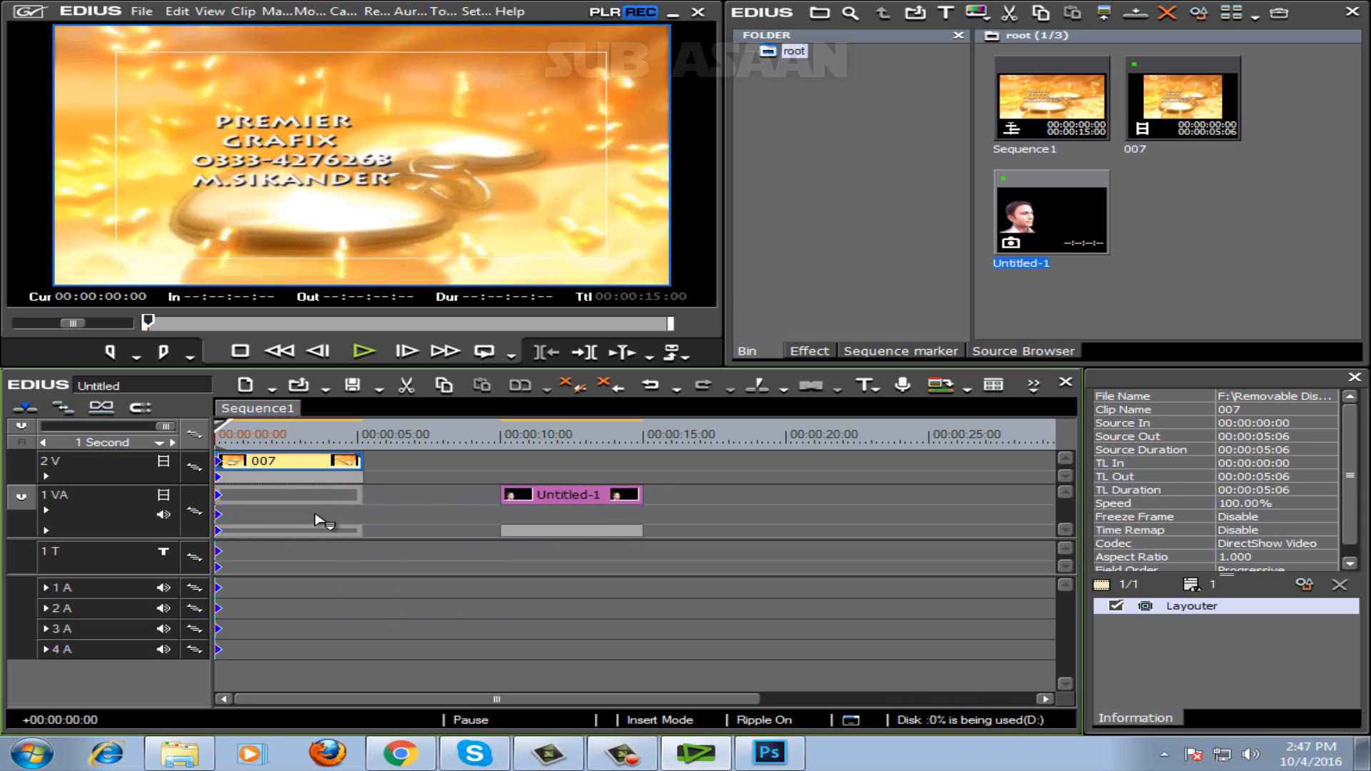
pyautogui.moveTo(314, 514); pyautogui.dragTo(315, 514)
pyautogui.moveTo(604, 494); pyautogui.dragTo(317, 461)
pyautogui.moveTo(413, 499); pyautogui.dragTo(271, 495)
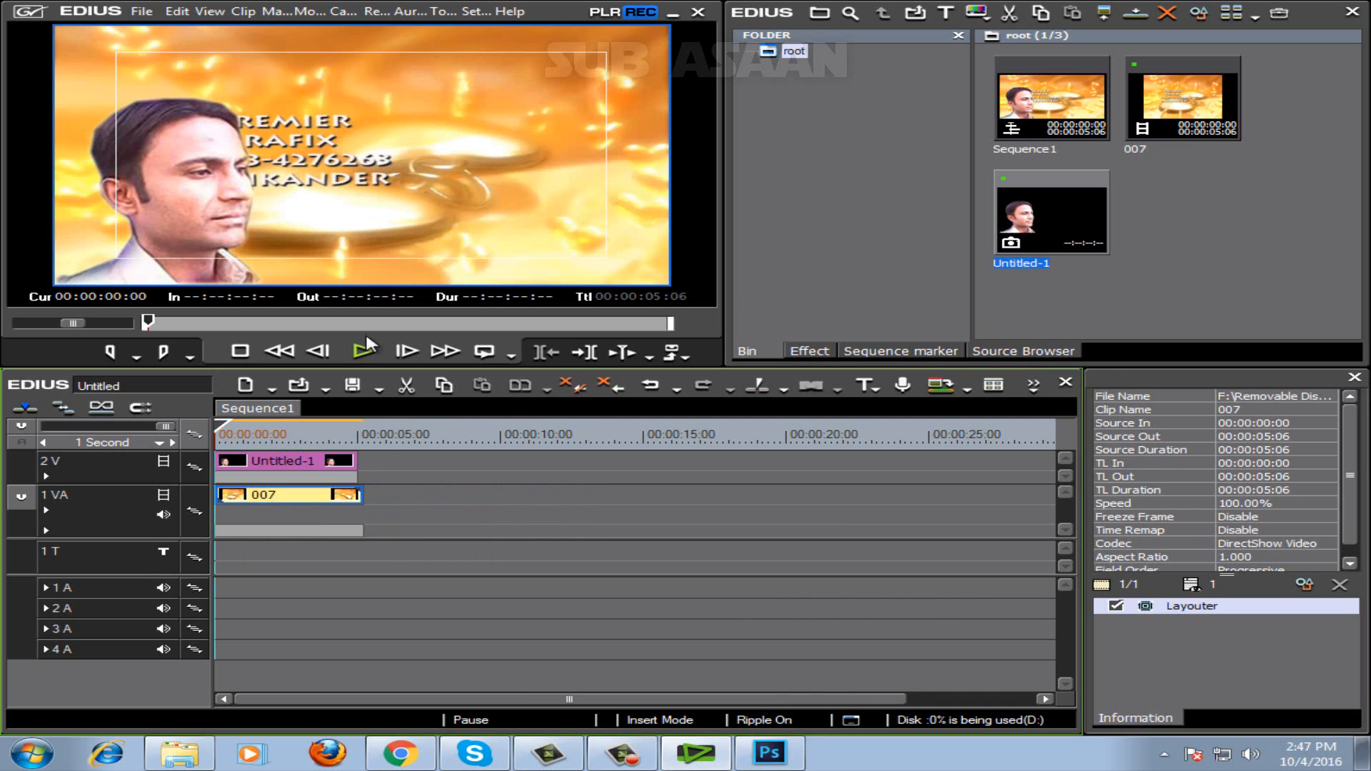
# Play the sequence through to check the cutout over the background clip, and return the playhead to the start.
pyautogui.click(363, 352)
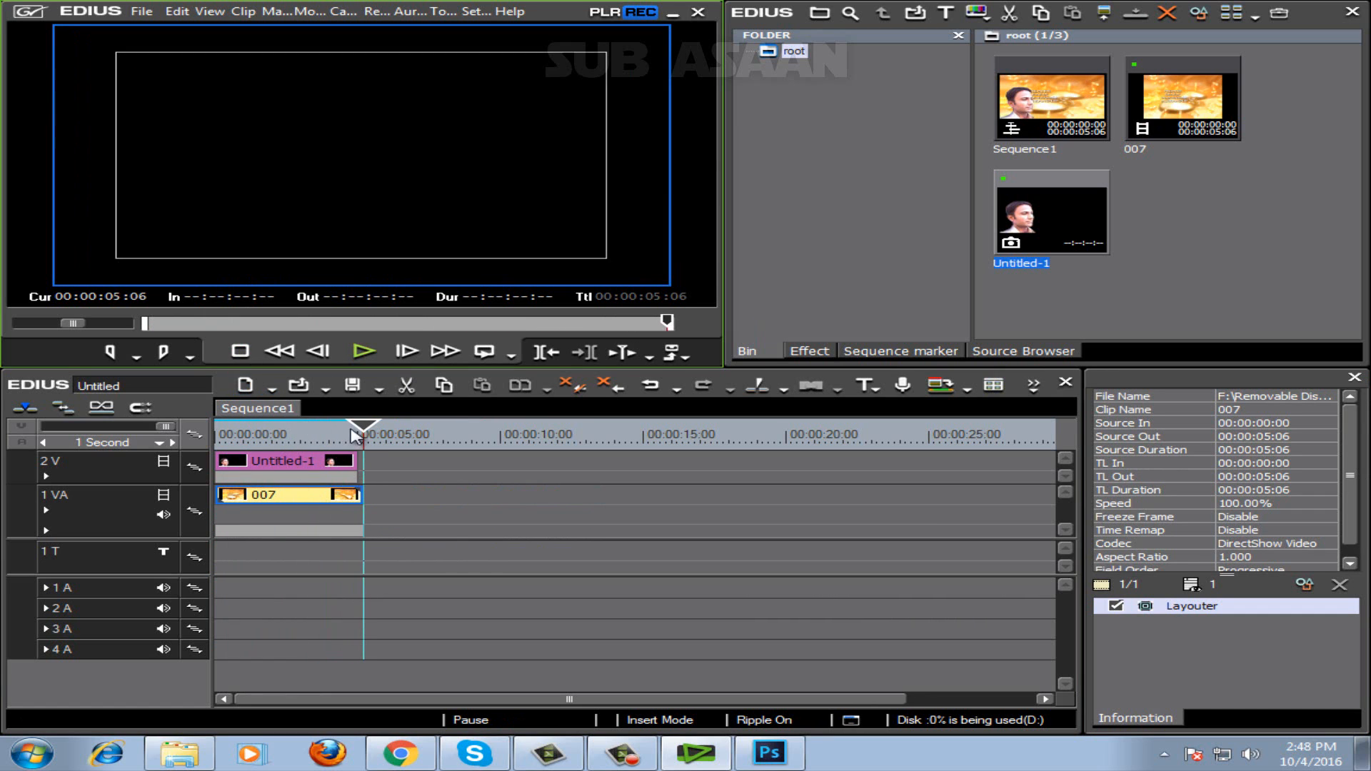
pyautogui.moveTo(363, 430); pyautogui.dragTo(224, 437)
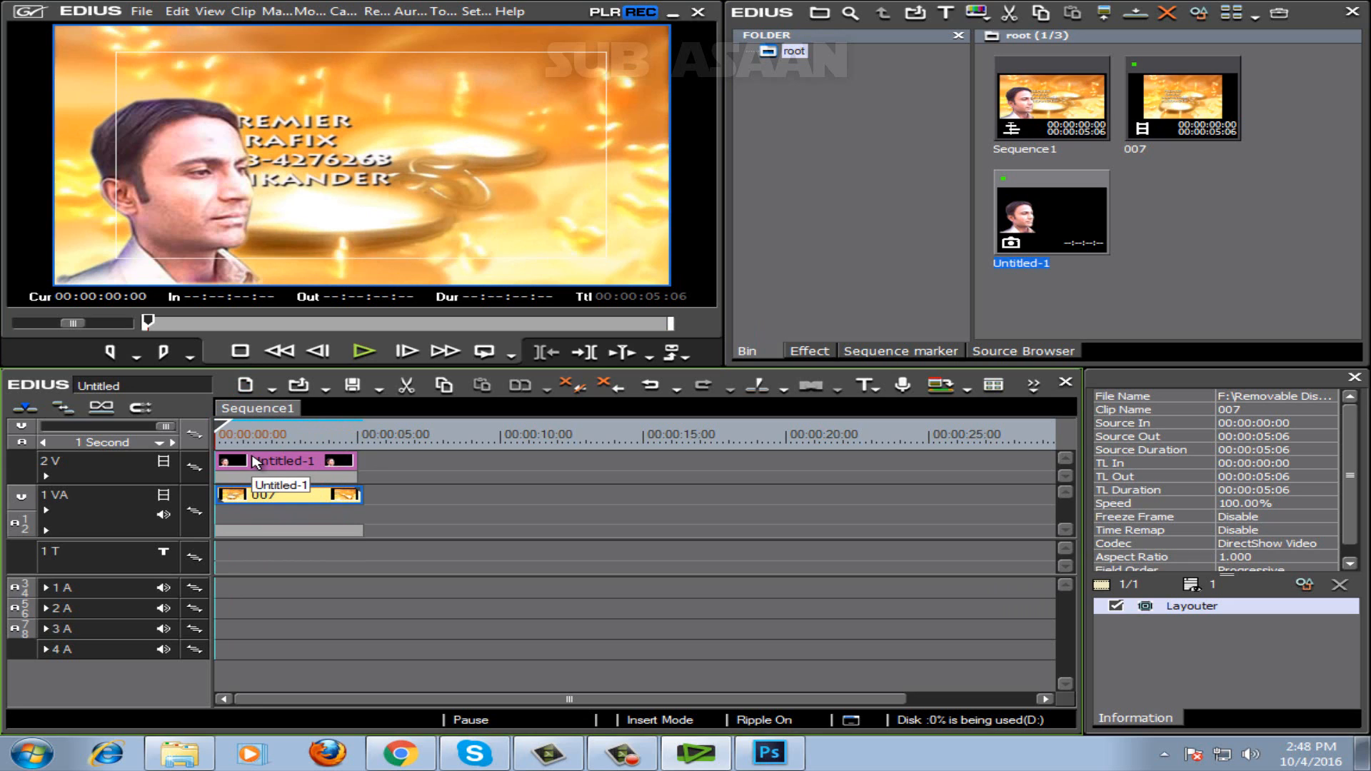
# Create a title on the T1 track and enter a person's full name as its text.
pyautogui.click(865, 389)
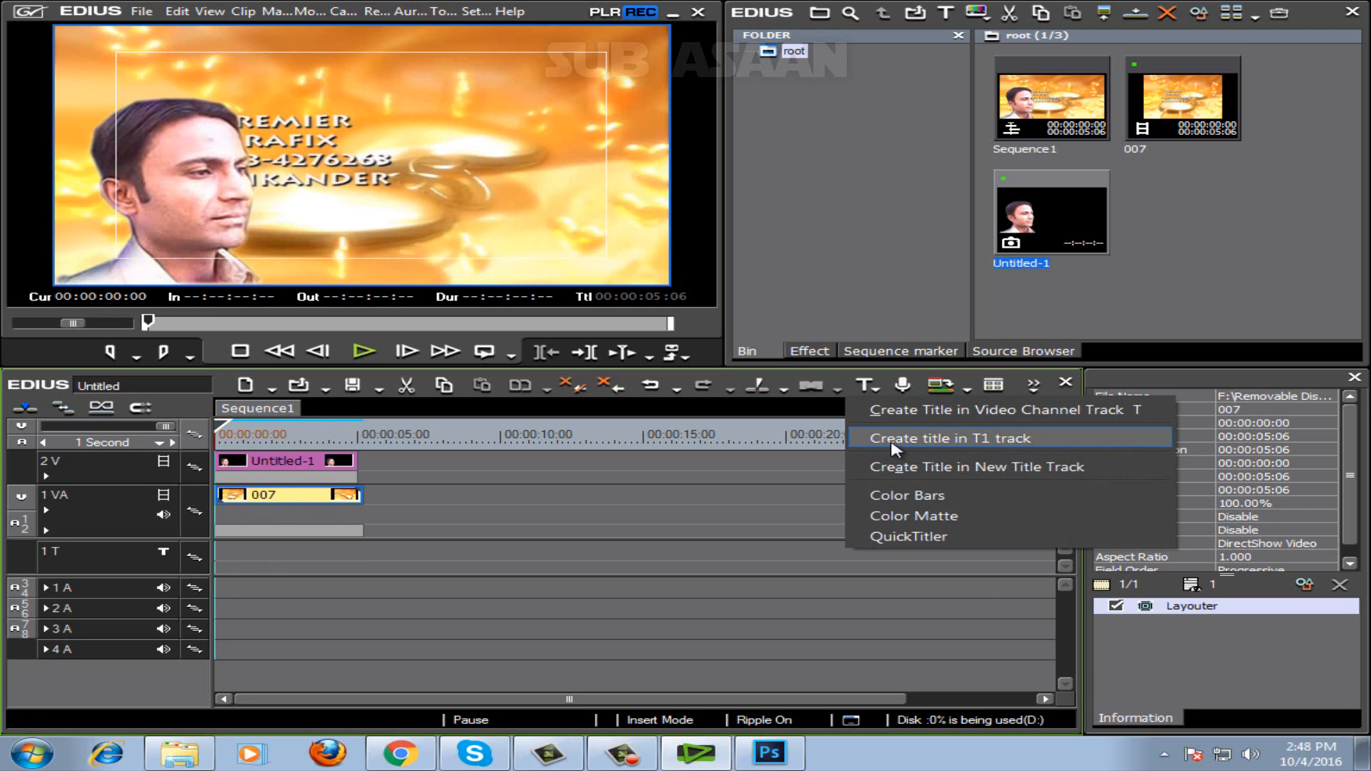
pyautogui.click(971, 448)
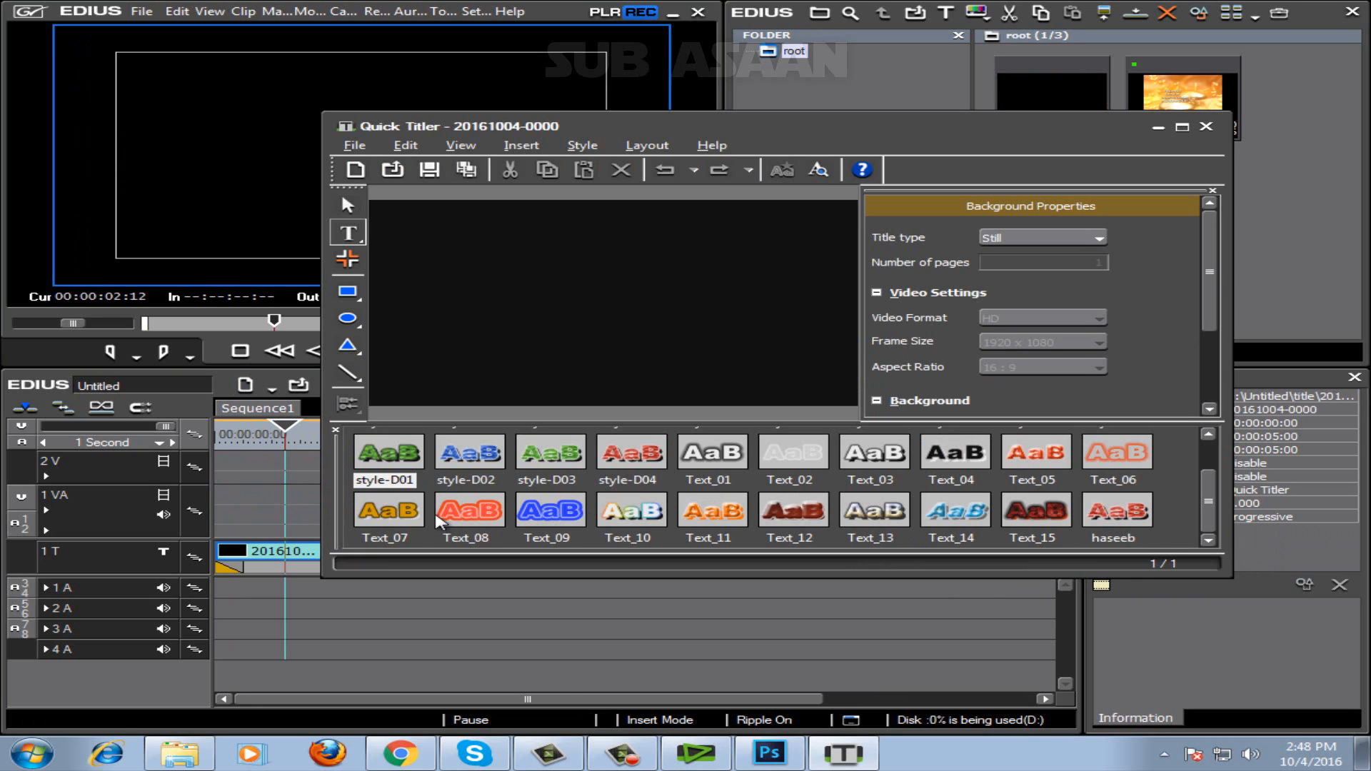
pyautogui.click(415, 229)
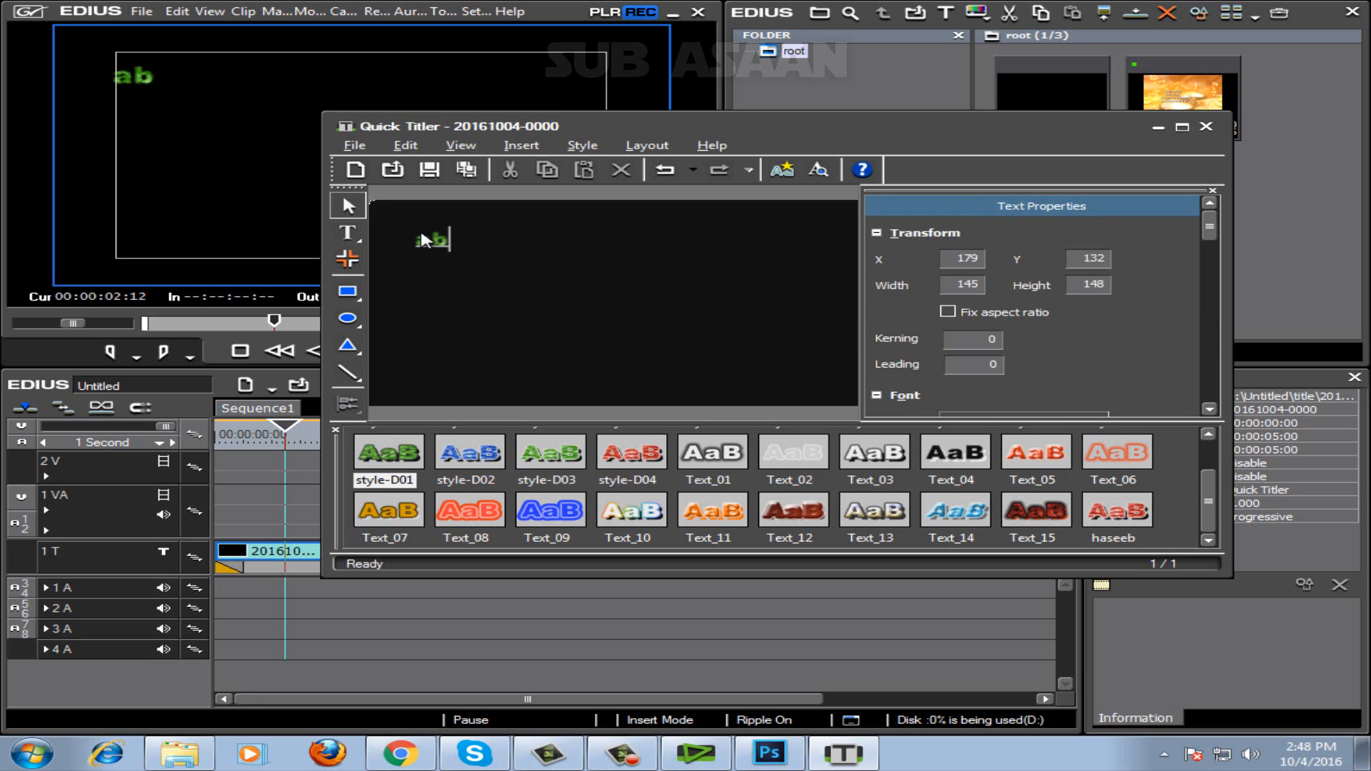
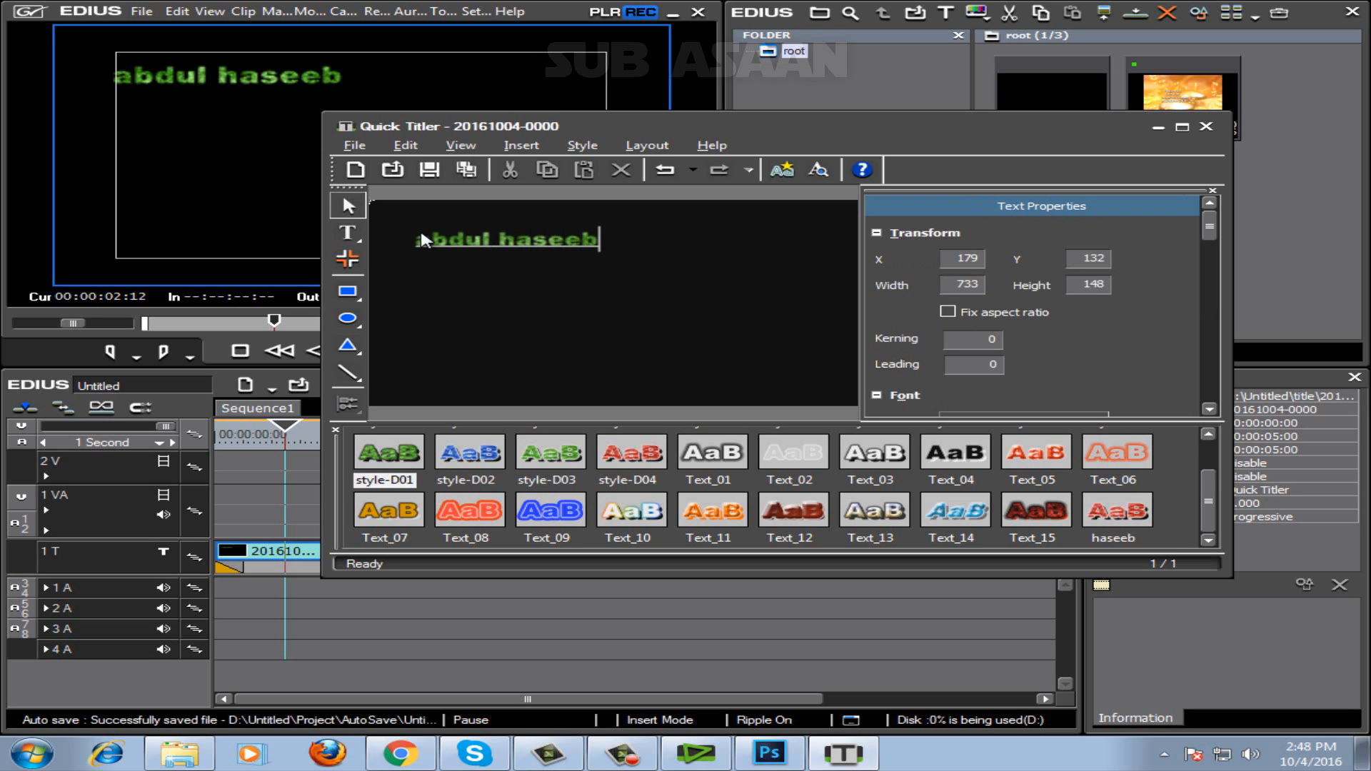
# Select the Text_15 style in the title editor and save the title to the timeline.
pyautogui.click(551, 461)
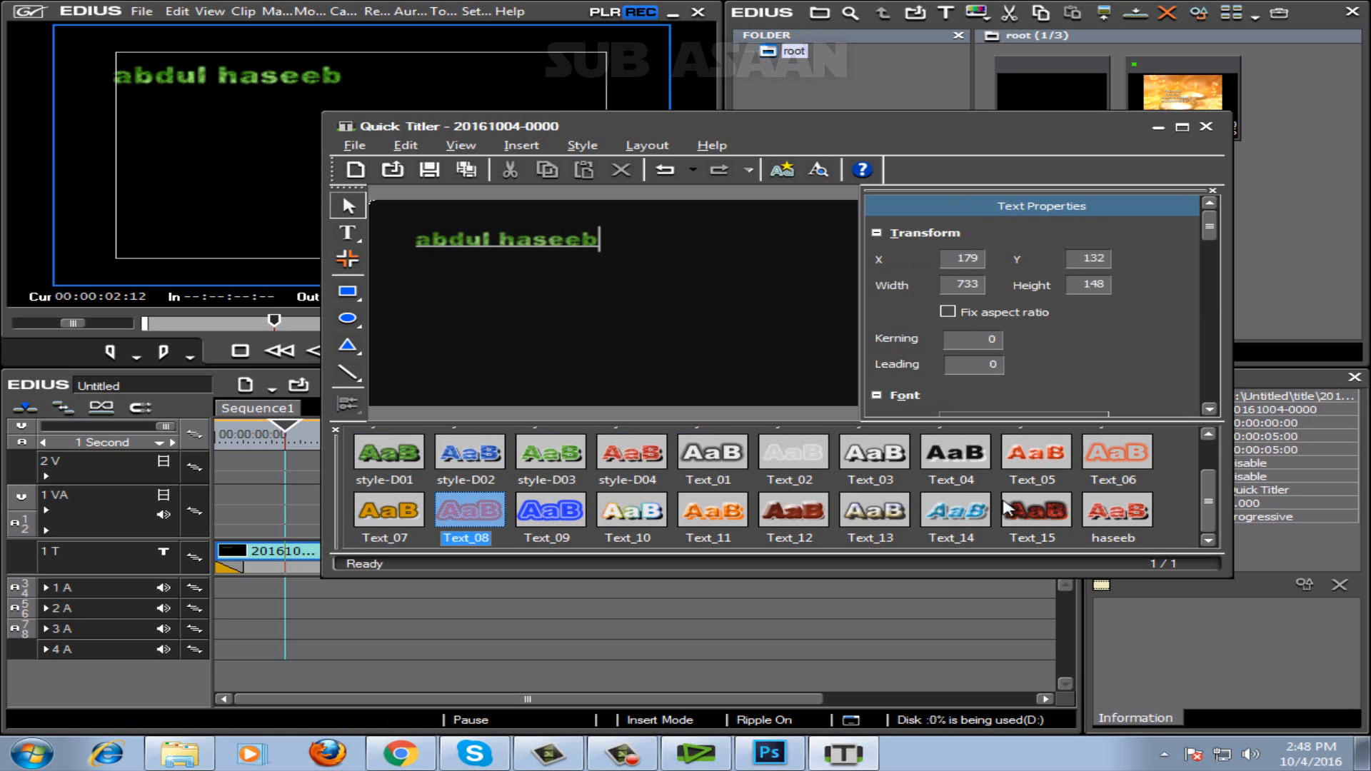
pyautogui.click(1007, 508)
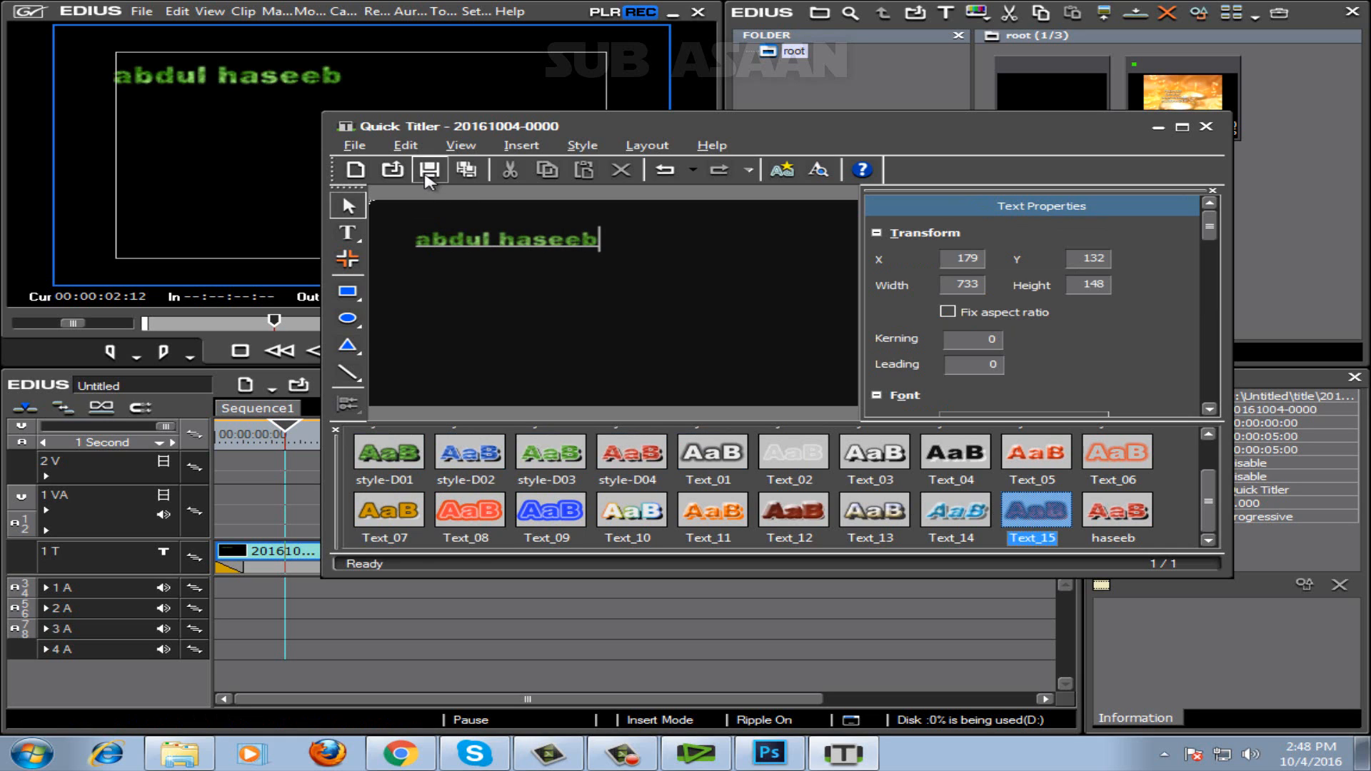
pyautogui.click(426, 174)
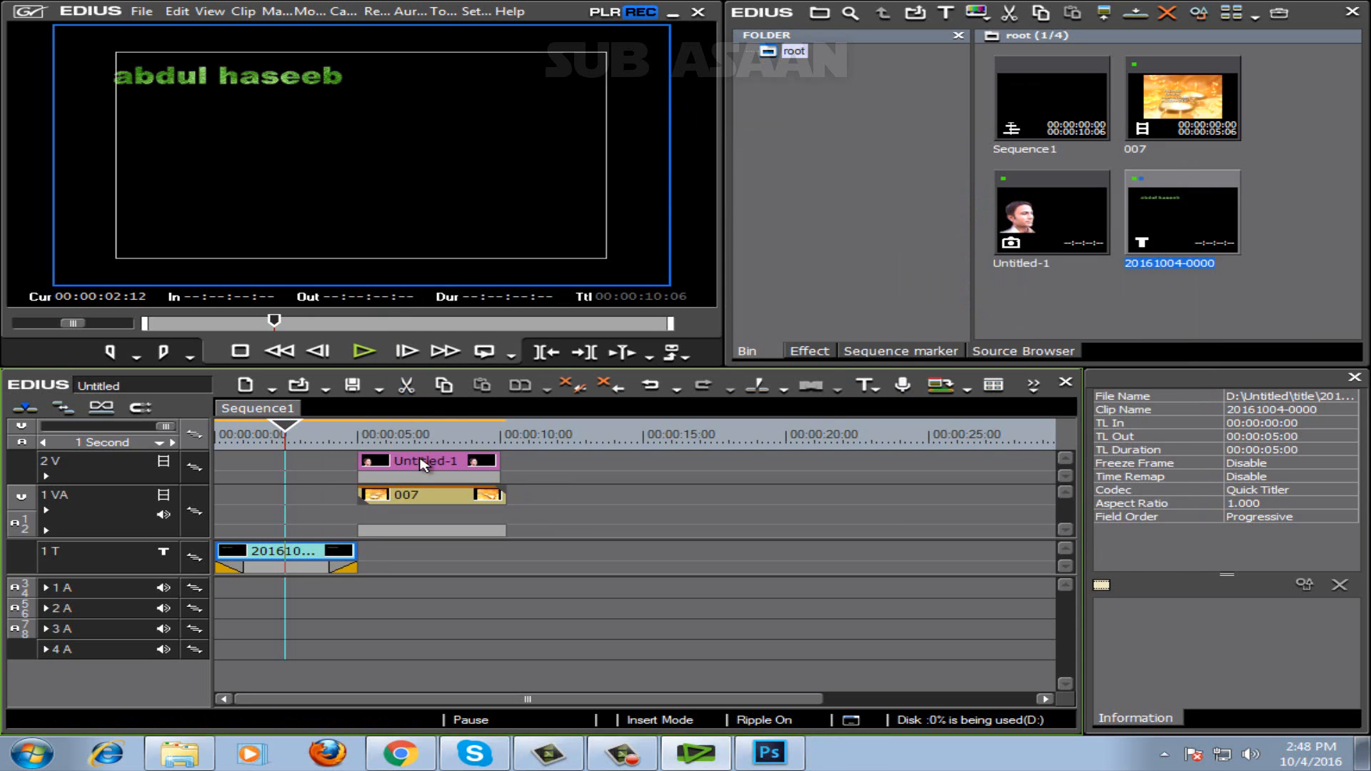
# Move Untitled-1 on 2V and clip 007 on 1VA back to the start of the timeline, in line with the title.
pyautogui.moveTo(423, 464); pyautogui.dragTo(279, 467)
pyautogui.moveTo(394, 498); pyautogui.dragTo(251, 505)
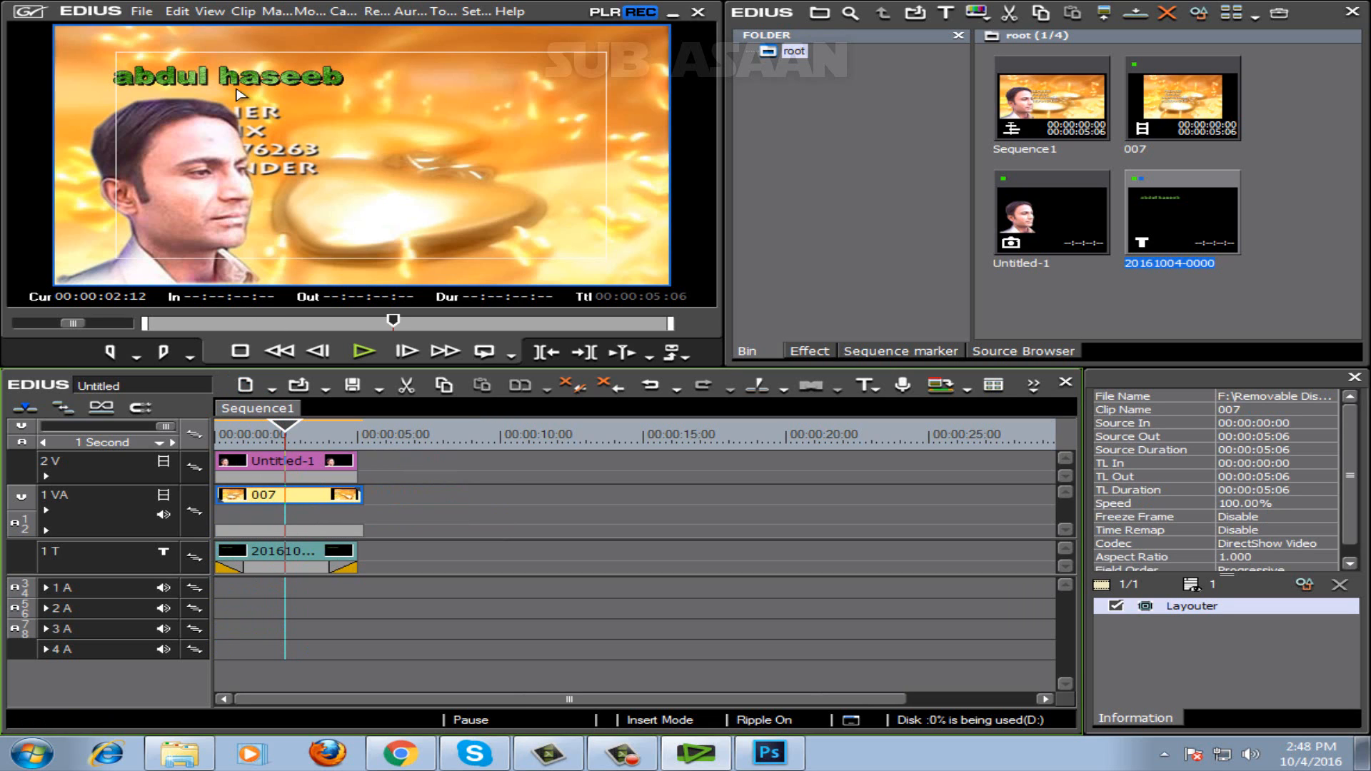
# Reopen the title for editing, move the name text to the lower right of the frame and enlarge it to about 944 × 288.
pyautogui.click(299, 564)
pyautogui.doubleClick(299, 564)
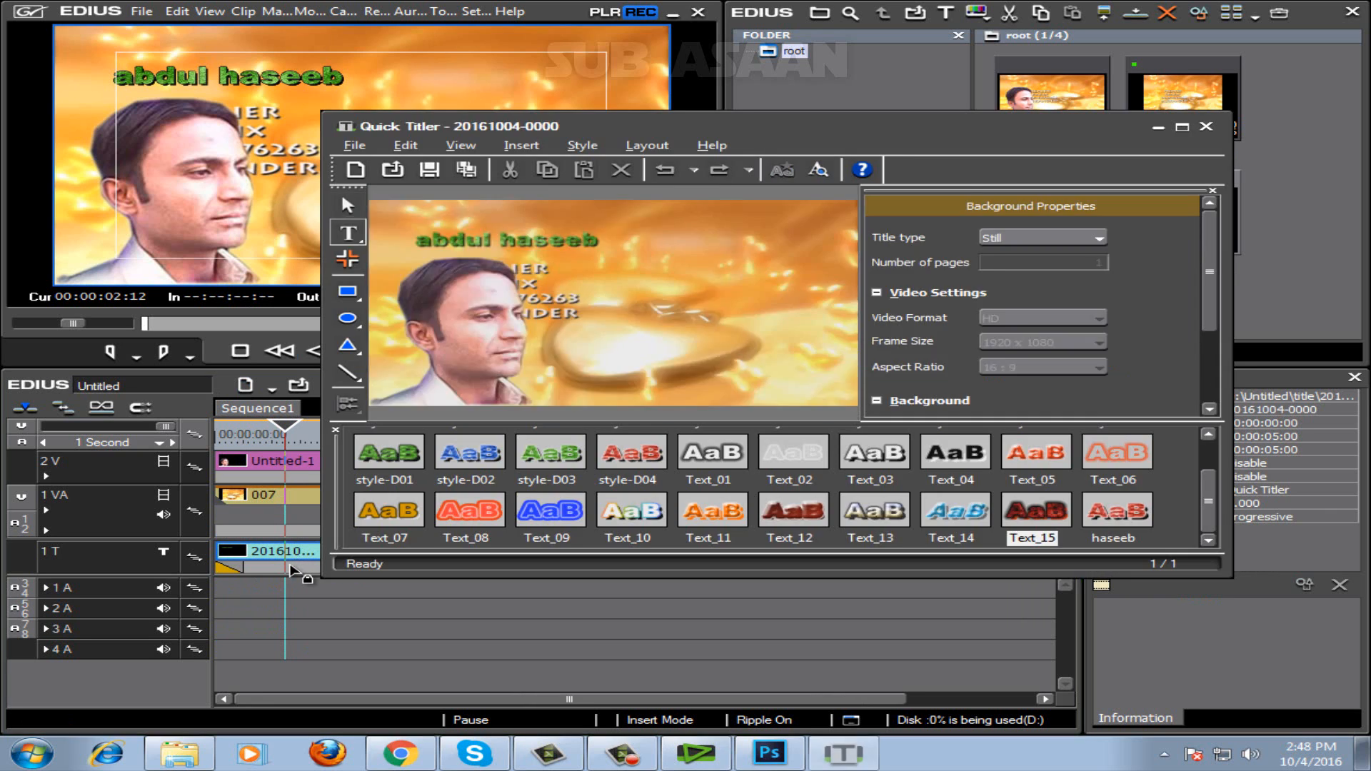
pyautogui.click(293, 569)
pyautogui.click(293, 559)
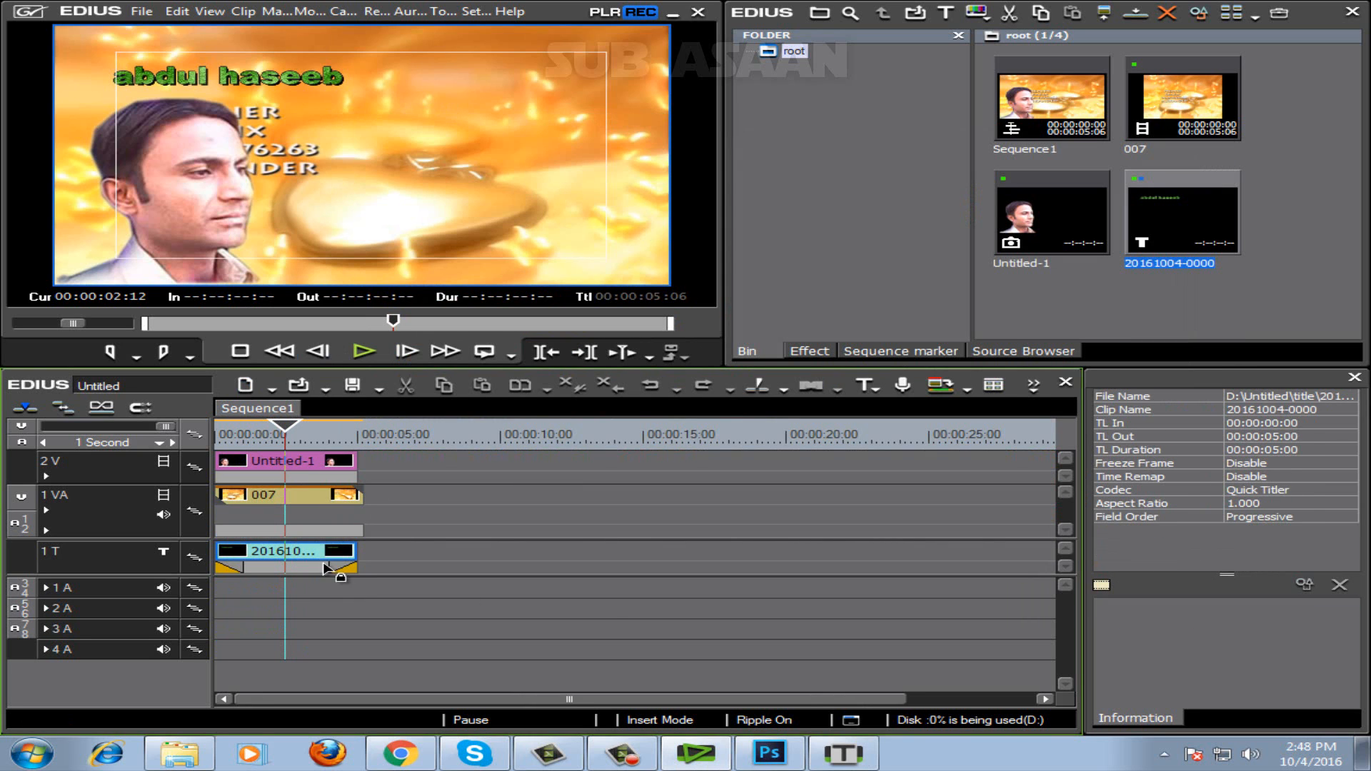
pyautogui.click(855, 754)
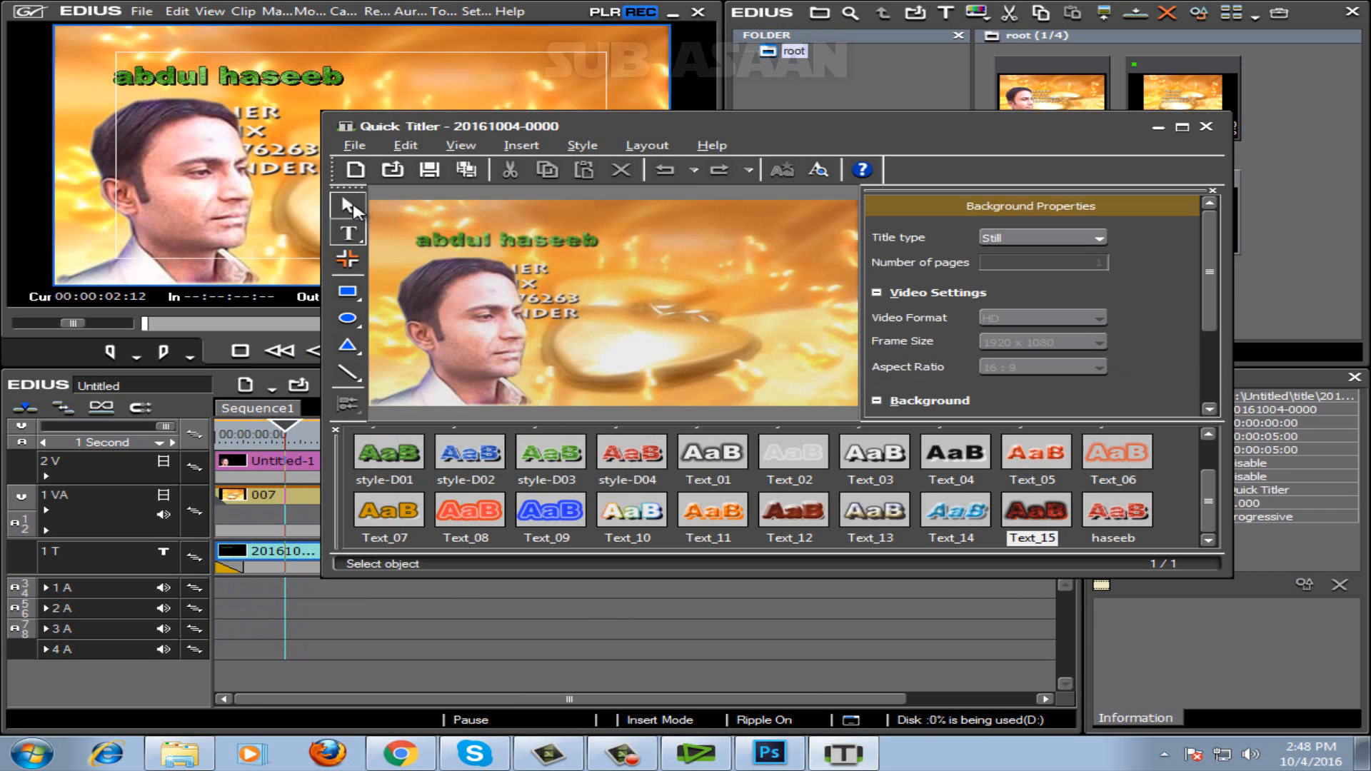
pyautogui.click(487, 242)
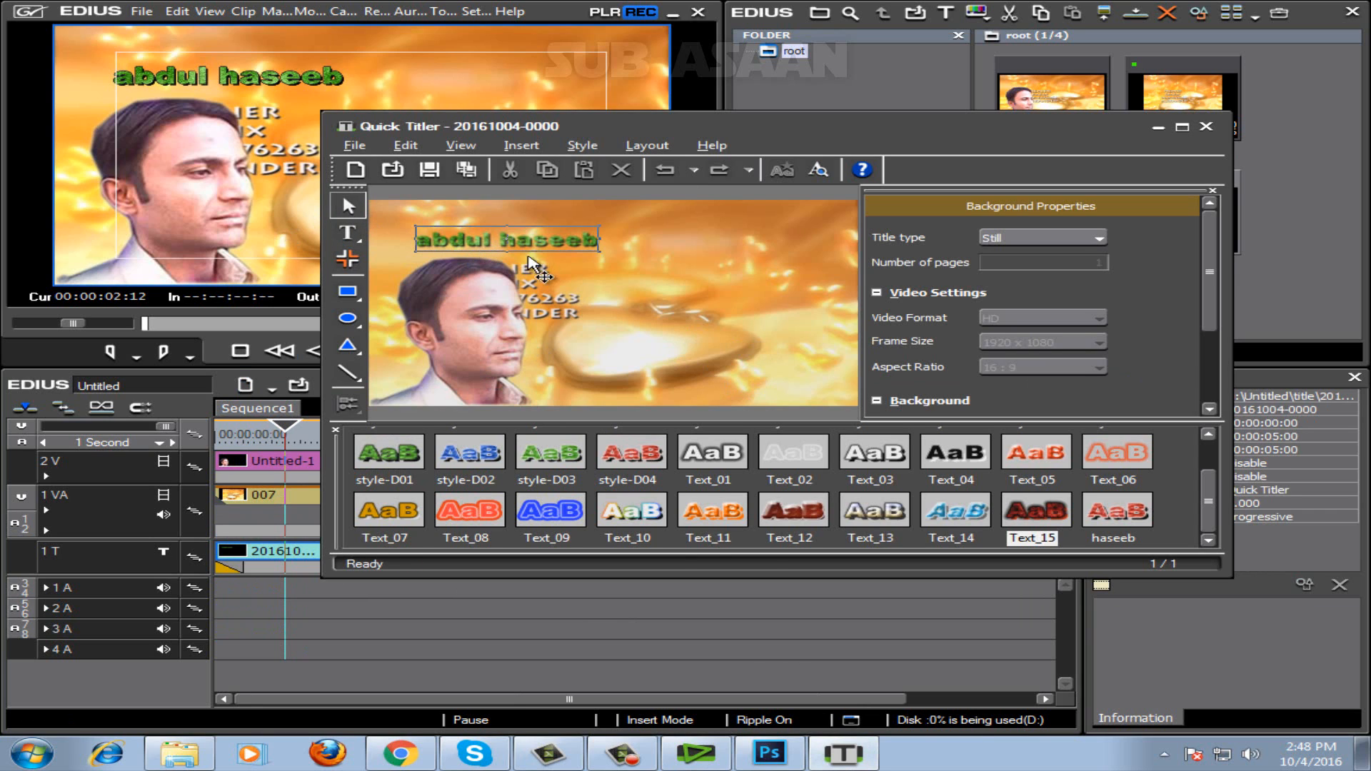
pyautogui.moveTo(487, 243); pyautogui.dragTo(564, 333)
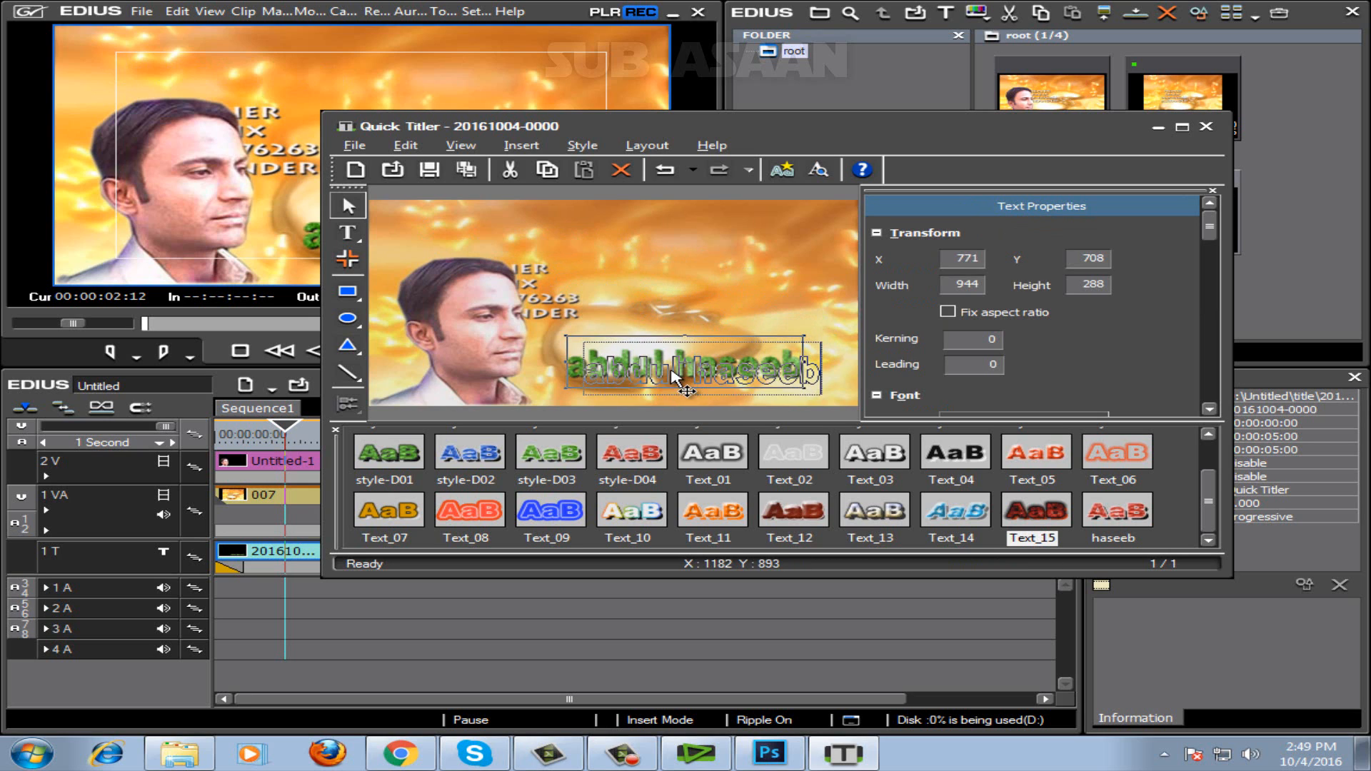
# Enlarge the name text to about 1249 × 306, place it at about X 674, Y 643, and save the title.
pyautogui.moveTo(686, 375); pyautogui.dragTo(704, 384)
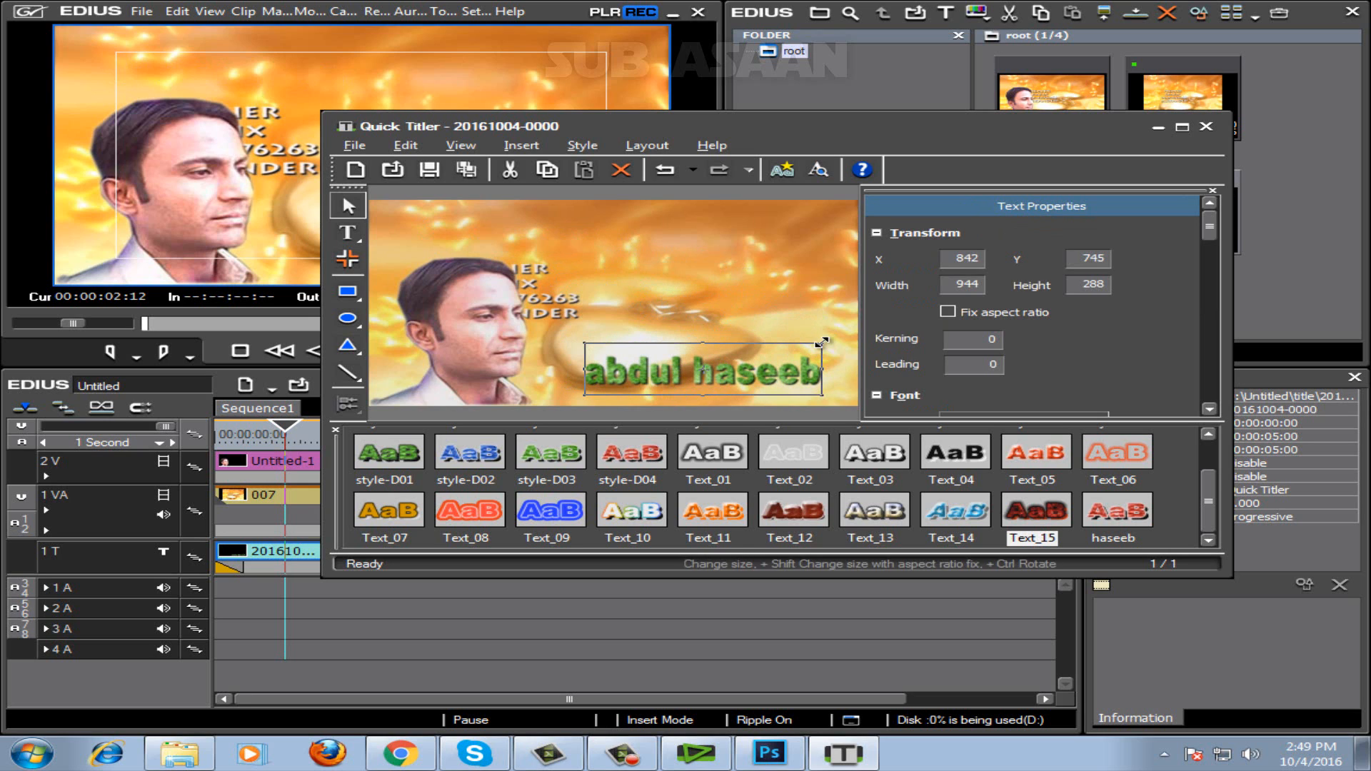
pyautogui.moveTo(822, 345); pyautogui.dragTo(839, 339)
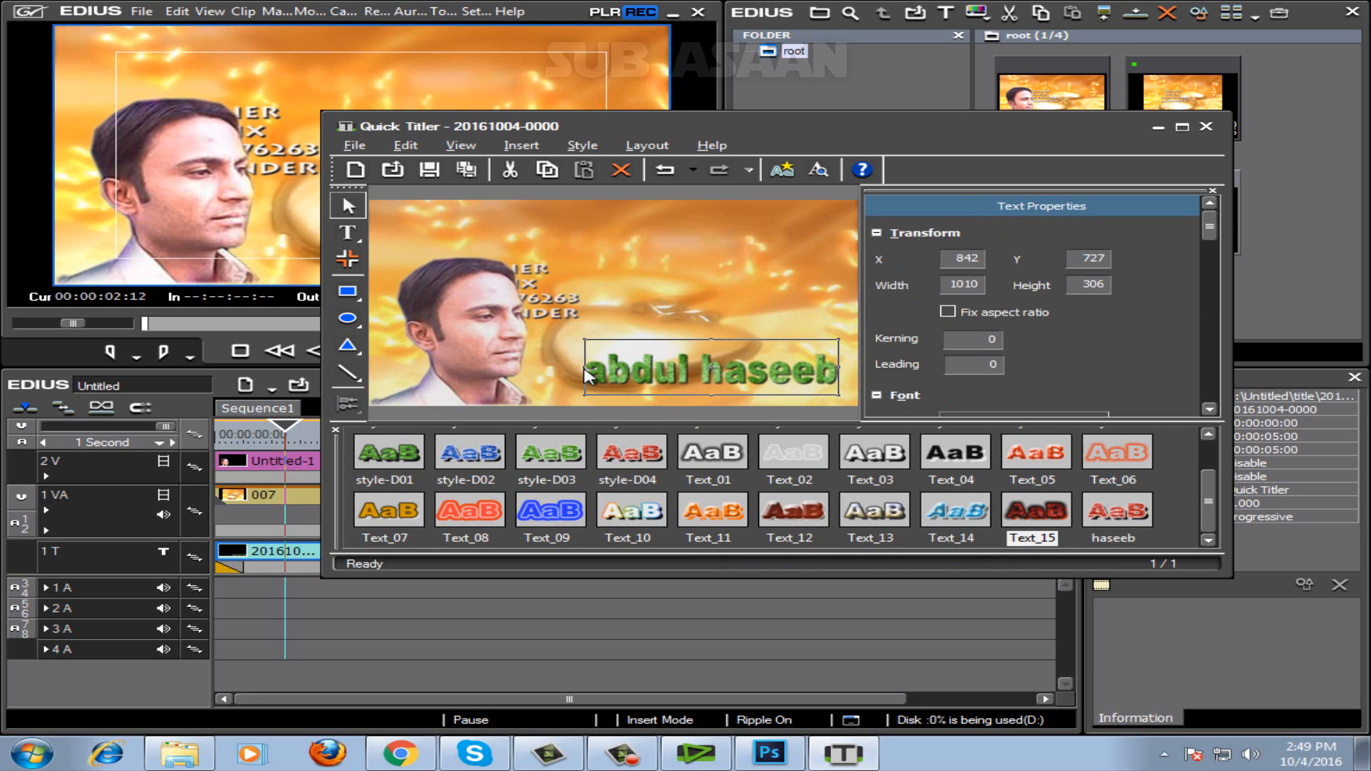
pyautogui.moveTo(586, 367); pyautogui.dragTo(525, 367)
pyautogui.moveTo(691, 383); pyautogui.dragTo(707, 366)
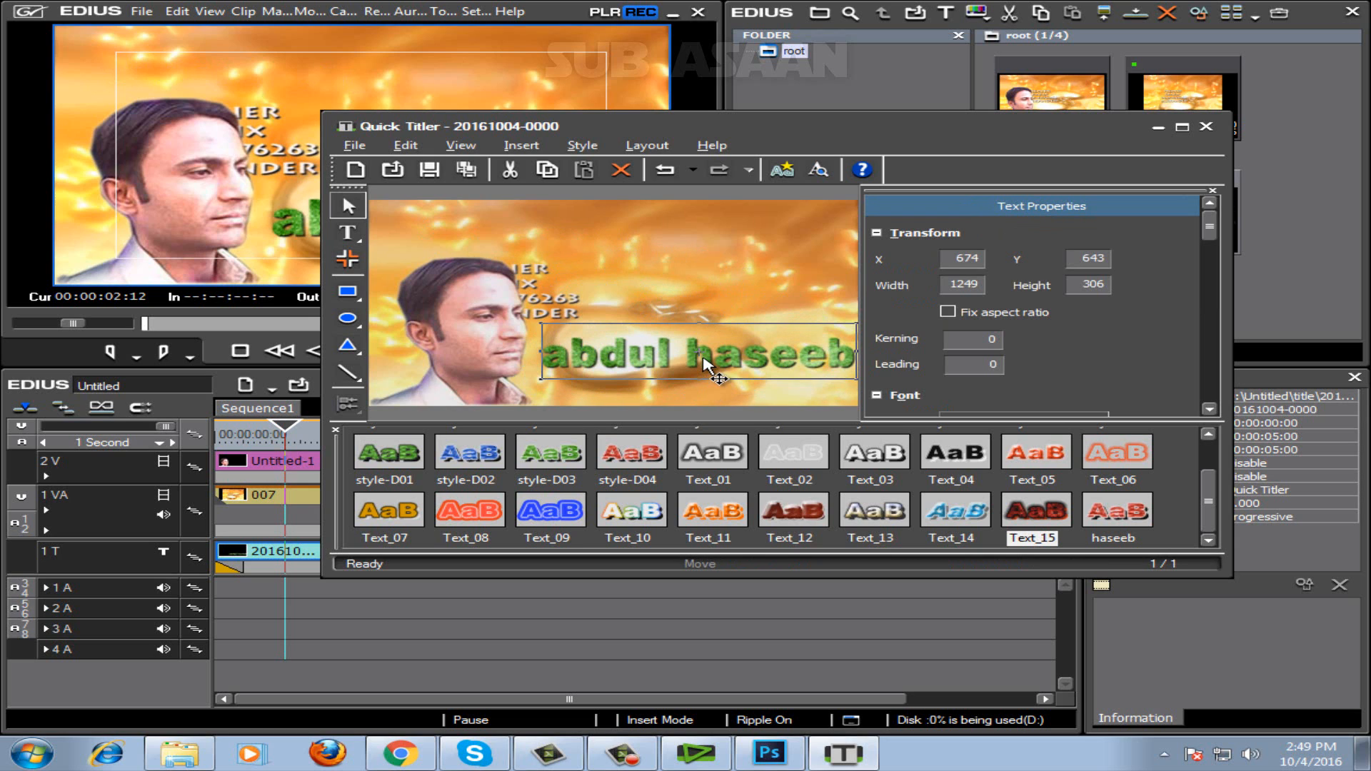
pyautogui.click(431, 171)
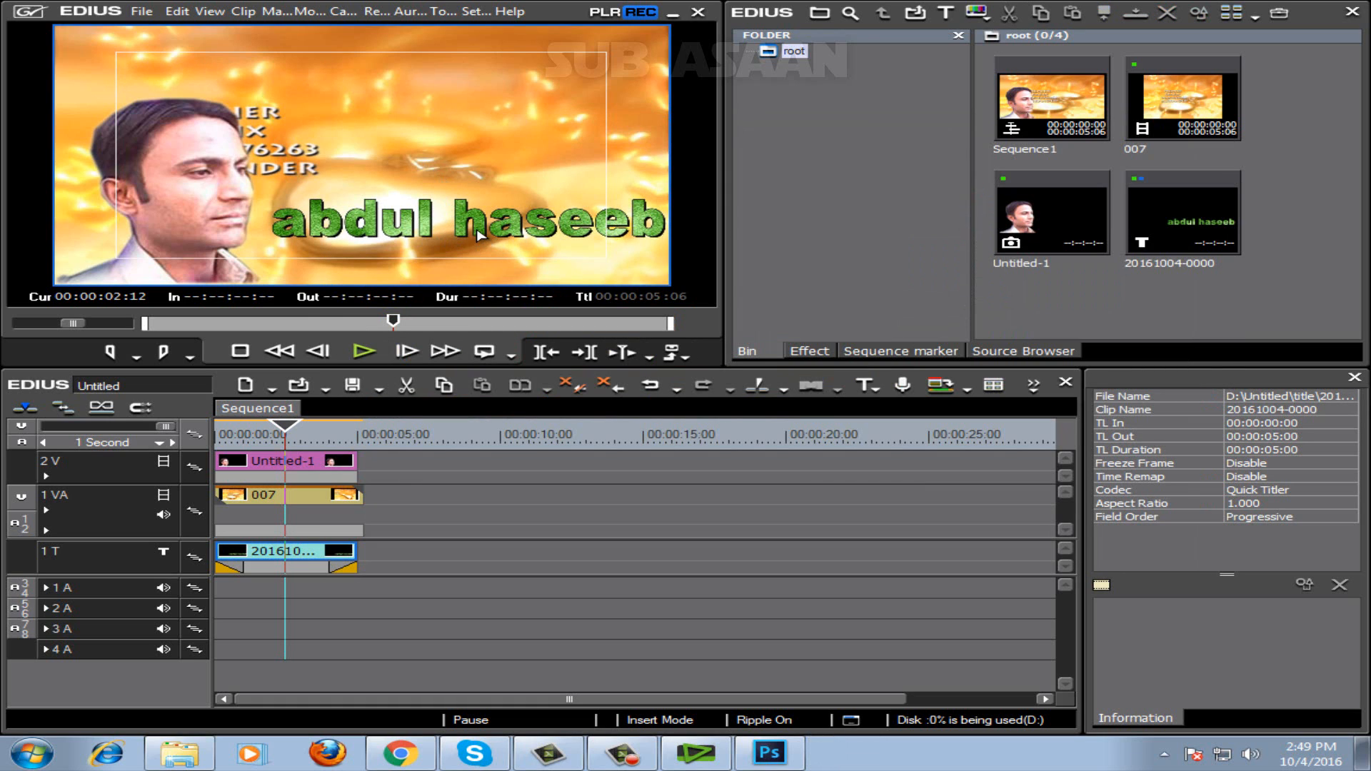
# Return the playhead to the start and lengthen the title's fade-in to 4 seconds.
pyautogui.moveTo(285, 432); pyautogui.dragTo(225, 441)
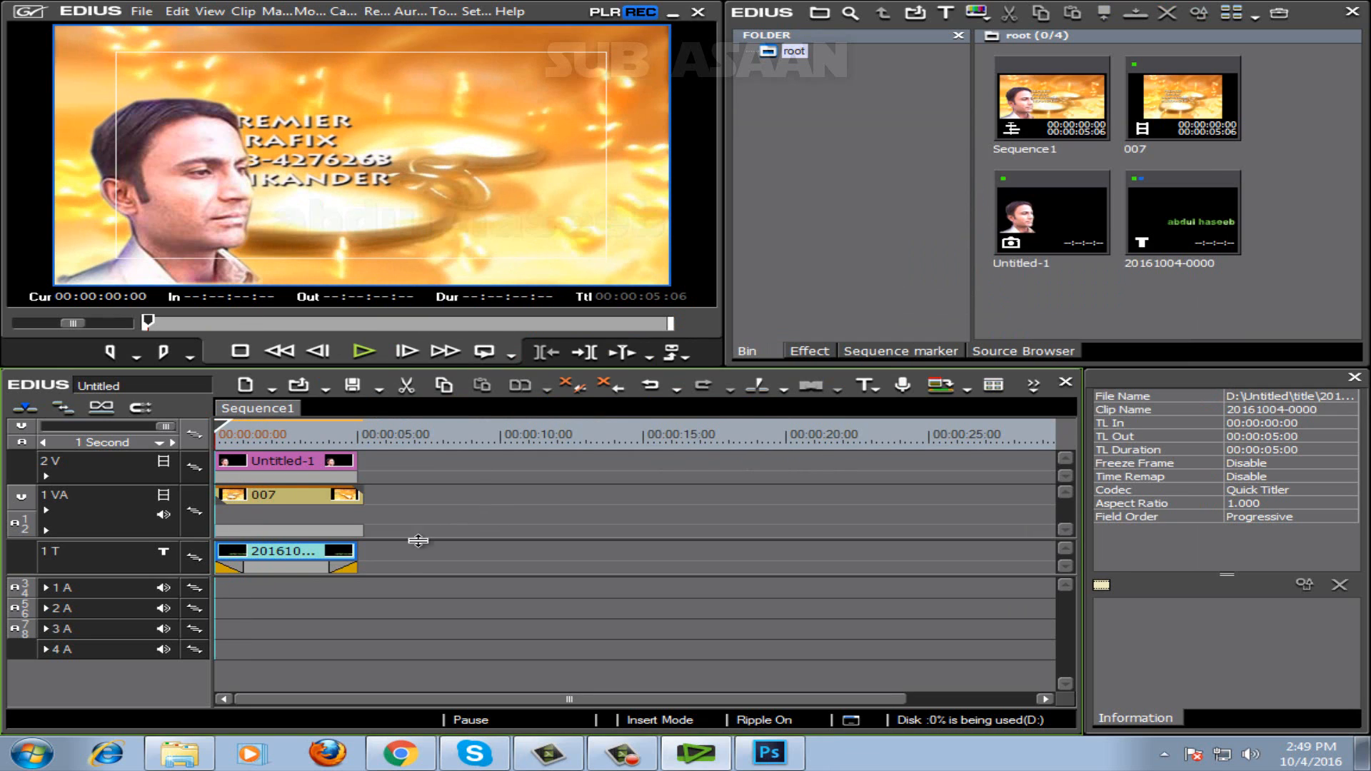
pyautogui.moveTo(243, 568); pyautogui.dragTo(326, 570)
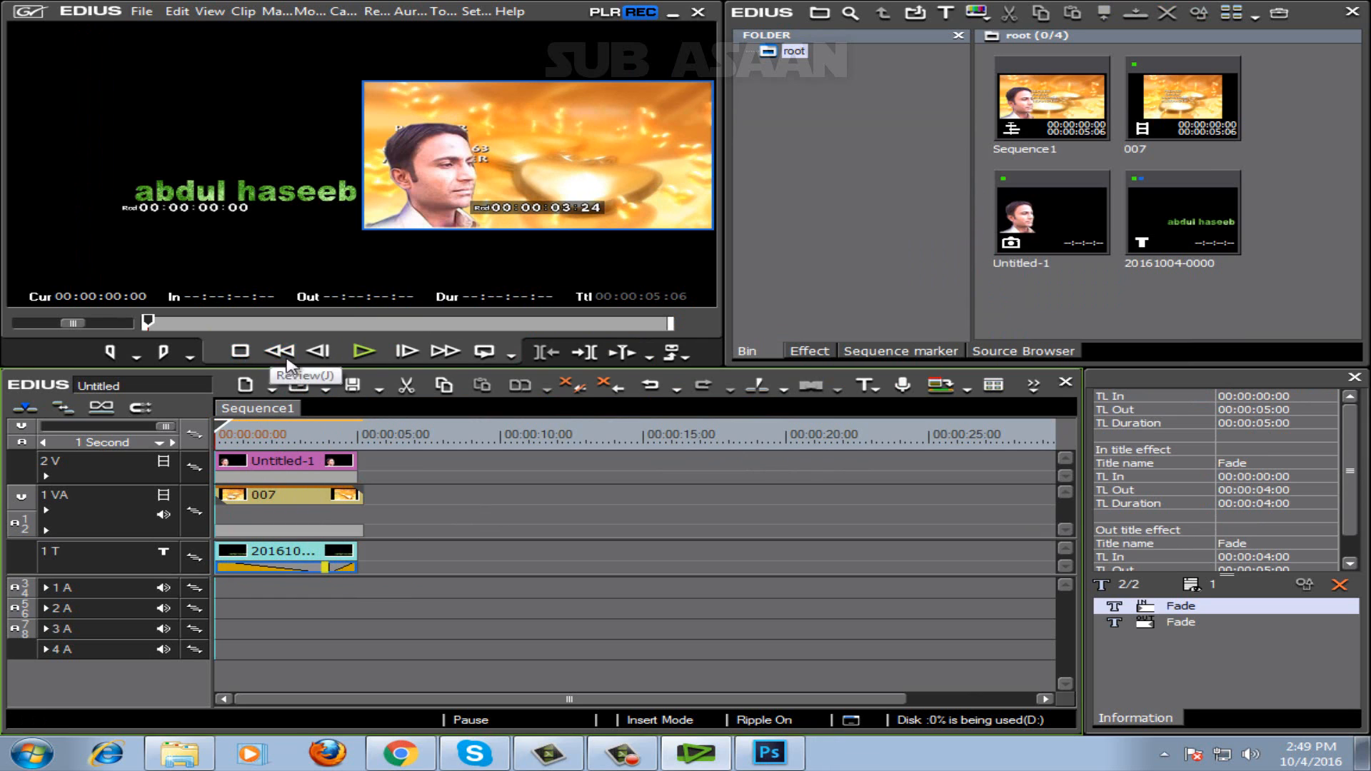
pyautogui.click(339, 251)
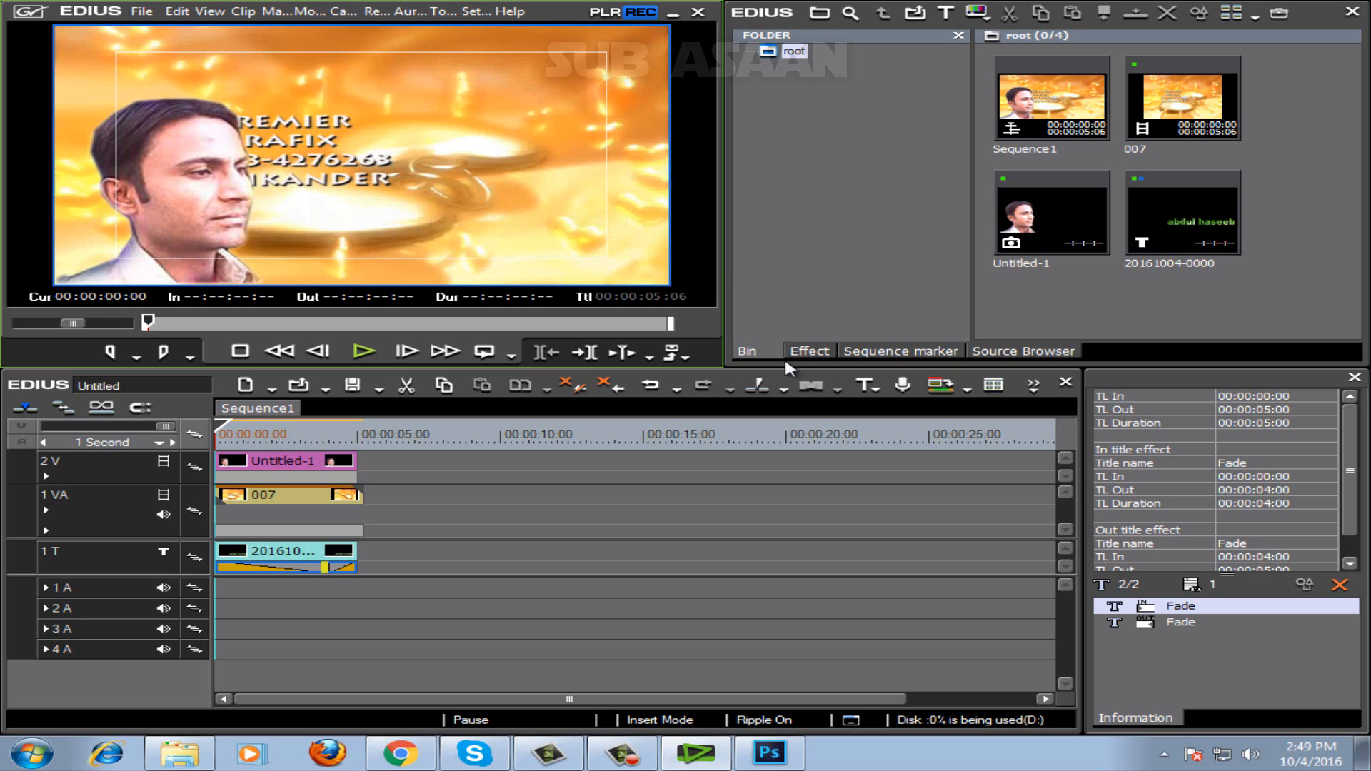
# Apply the Laser Down title mixer to the title clip's in effect in place of the fade.
pyautogui.click(813, 352)
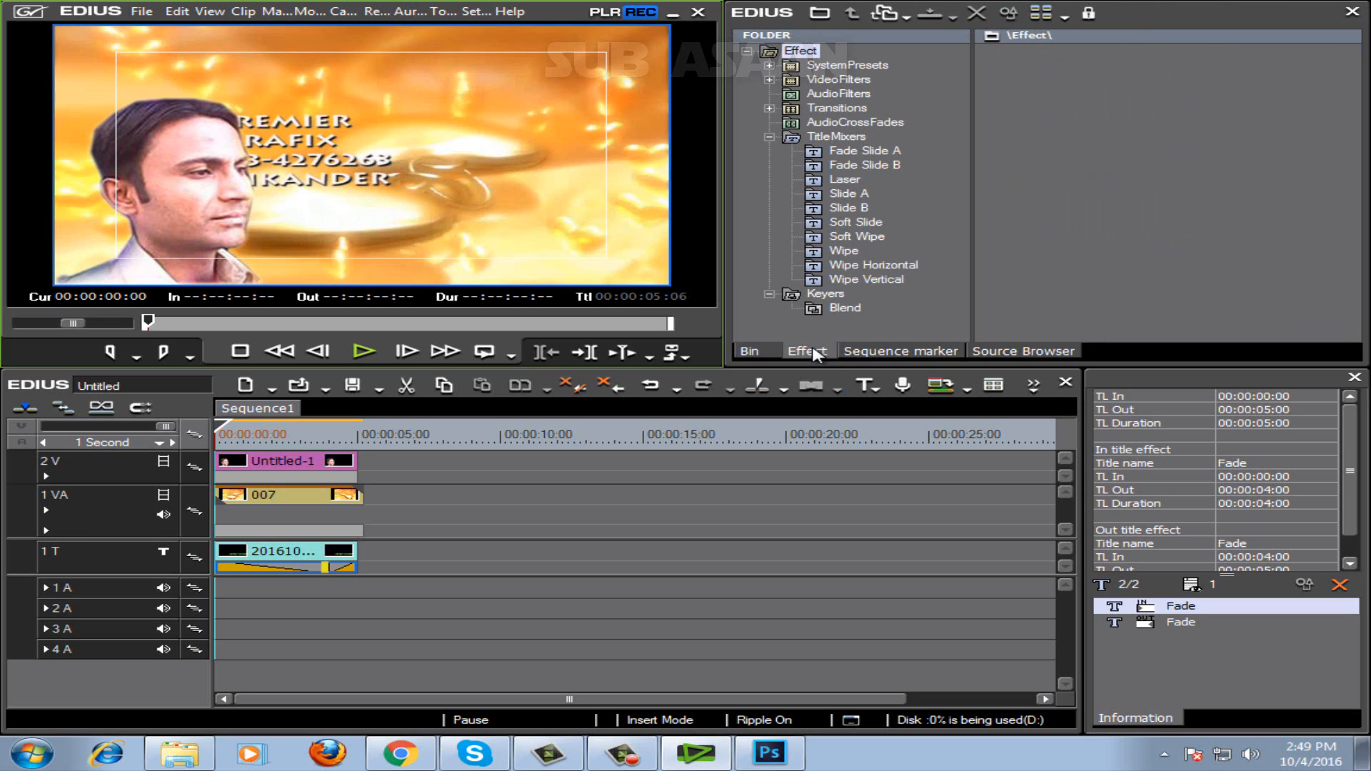
pyautogui.click(770, 137)
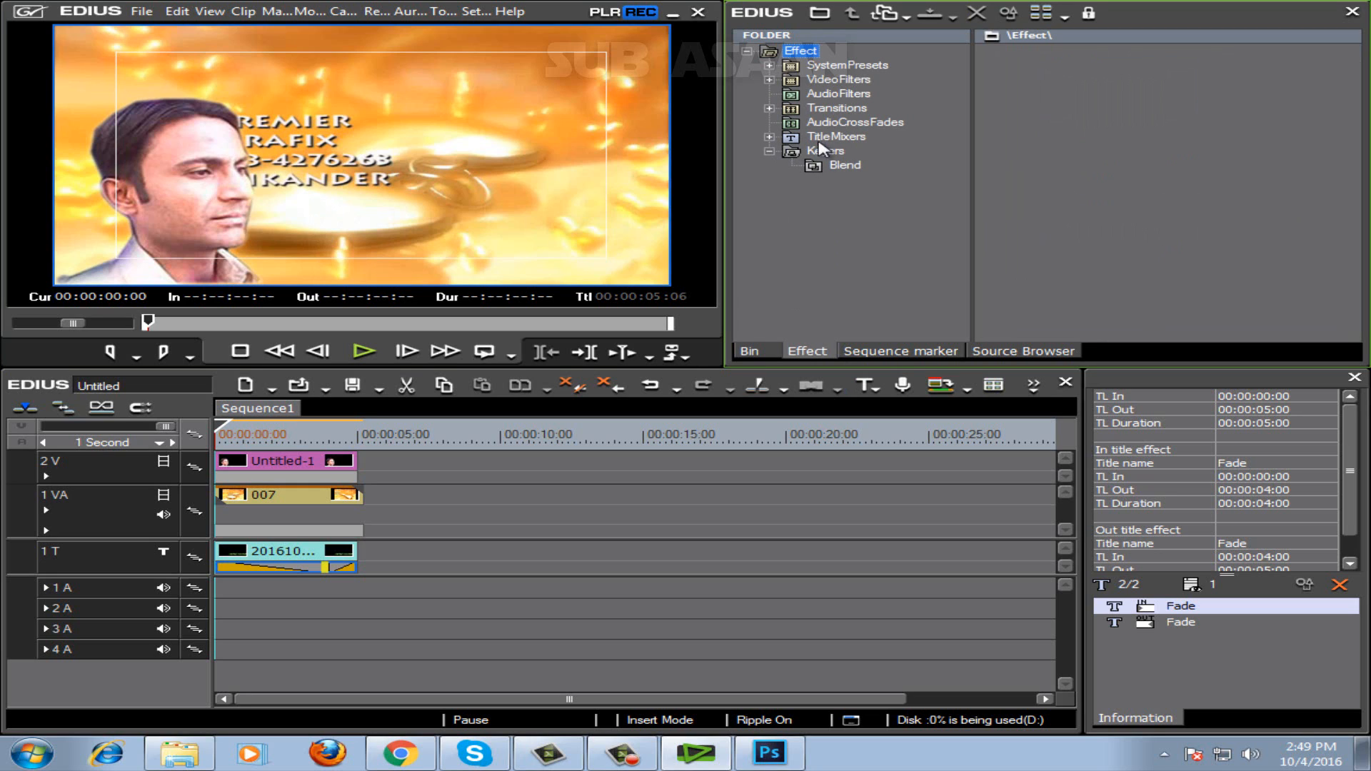
pyautogui.click(769, 138)
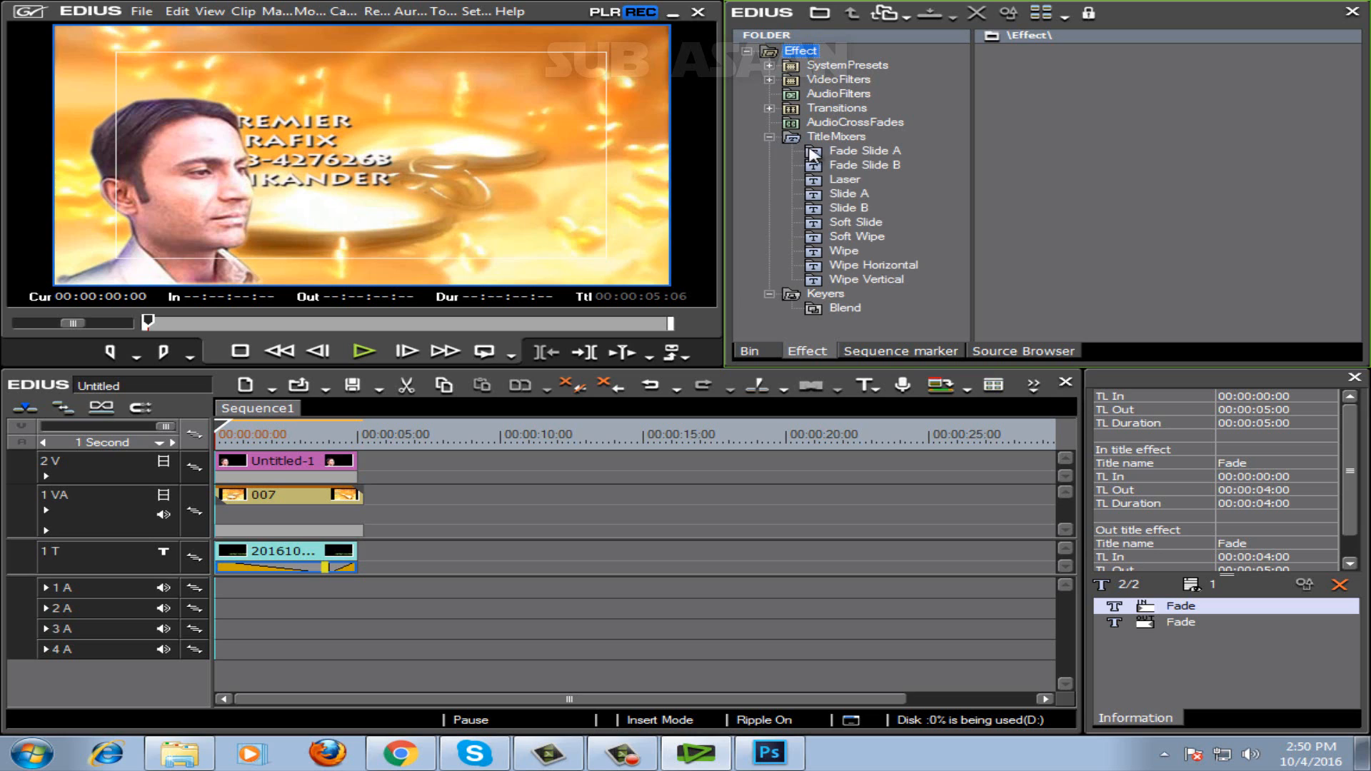
pyautogui.click(843, 182)
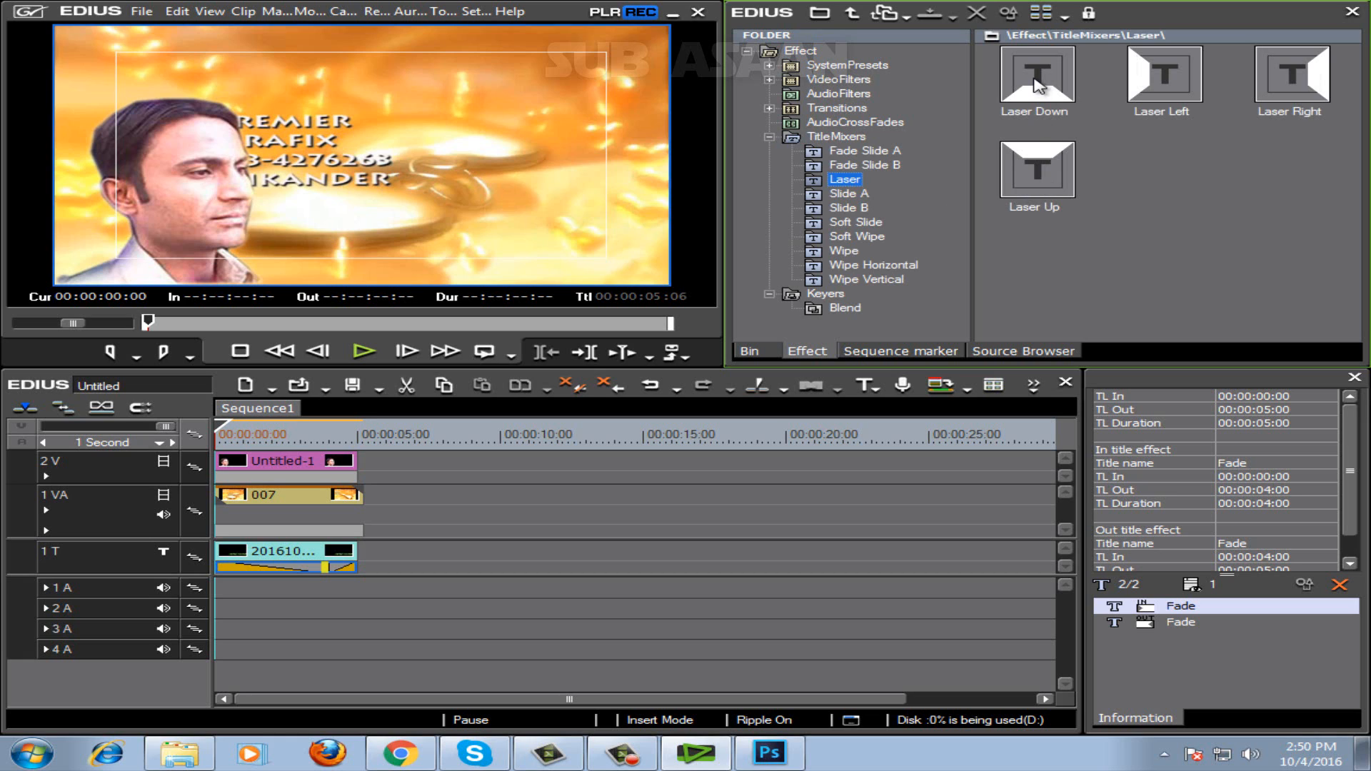
pyautogui.moveTo(1038, 82); pyautogui.dragTo(279, 576)
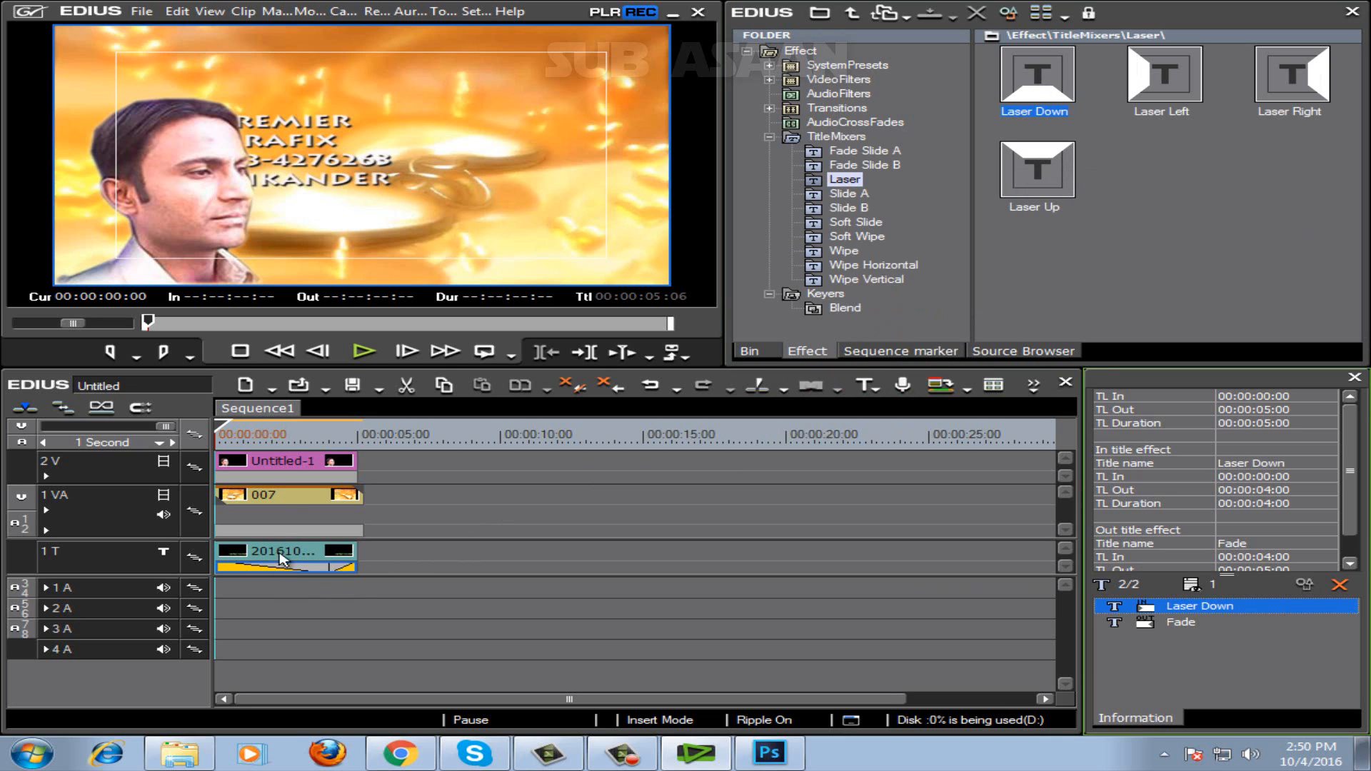
# Play the sequence to check the Laser Down title animation, and return the playhead to the start.
pyautogui.click(358, 361)
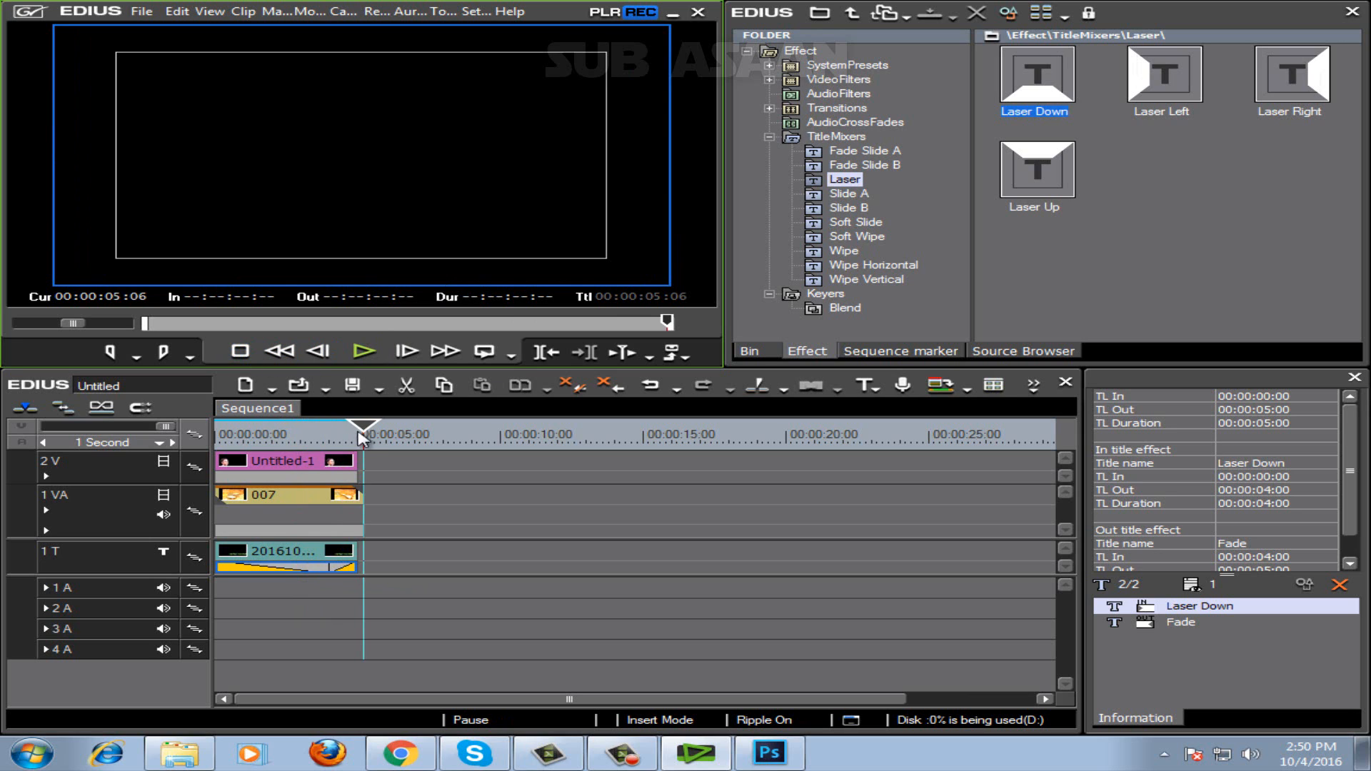
pyautogui.click(311, 432)
pyautogui.press('Home')
# Extend the end of the title clip on track 1T to a duration of 00:00:08:02.
pyautogui.click(272, 531)
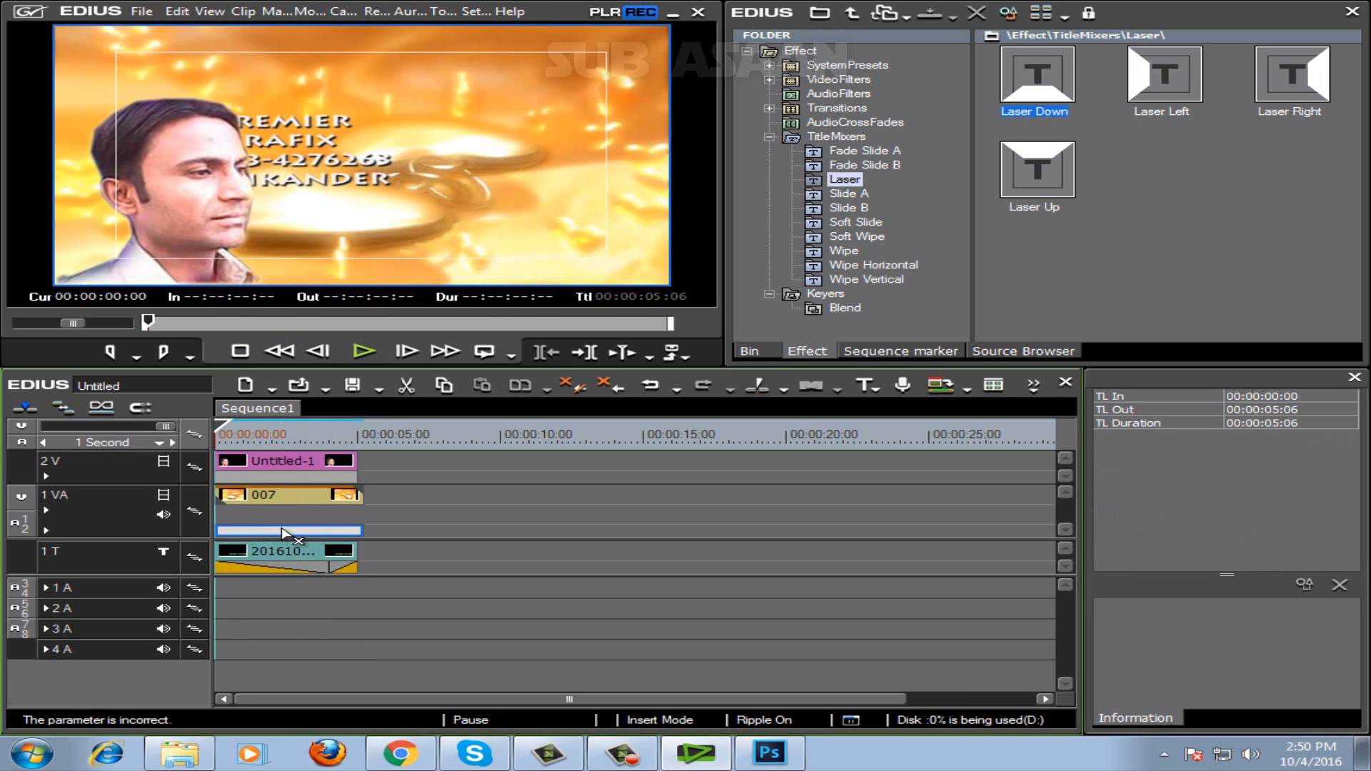
pyautogui.click(290, 556)
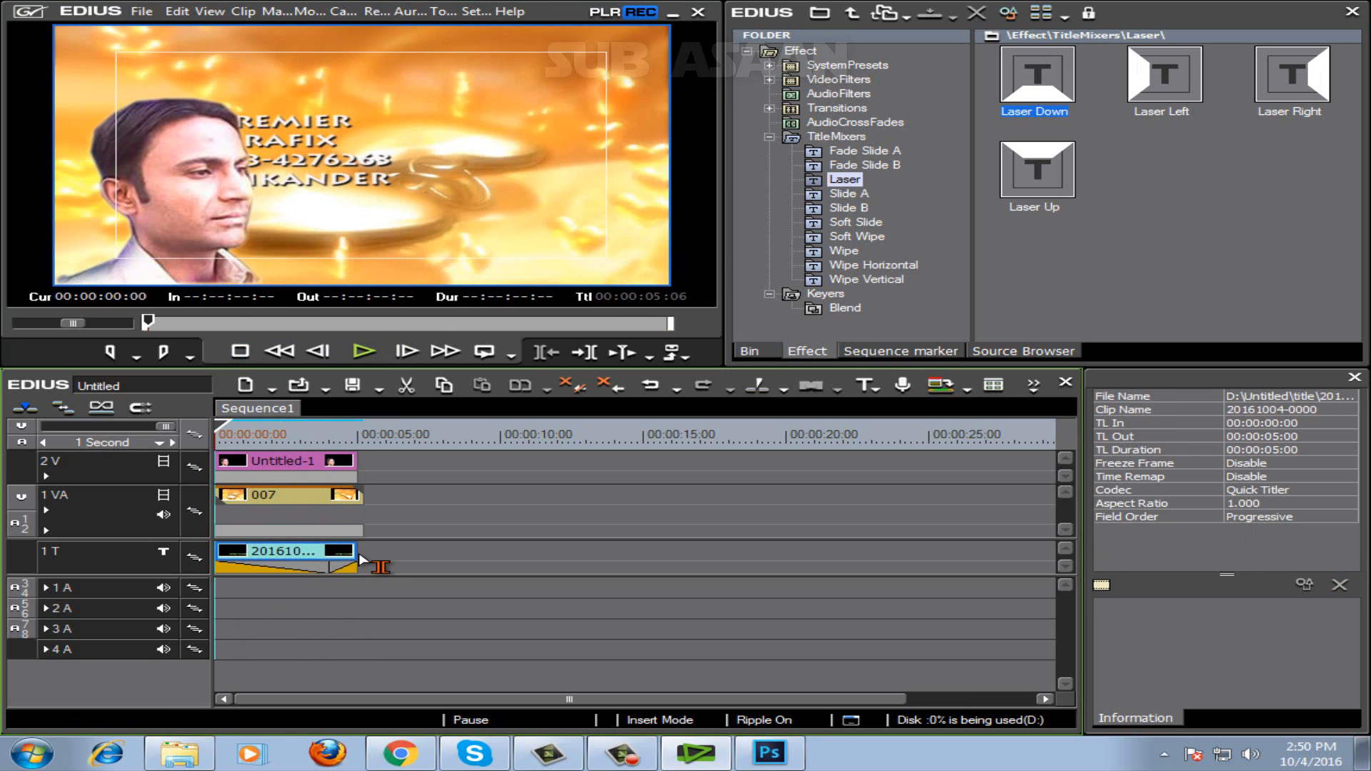
pyautogui.moveTo(357, 557); pyautogui.dragTo(445, 557)
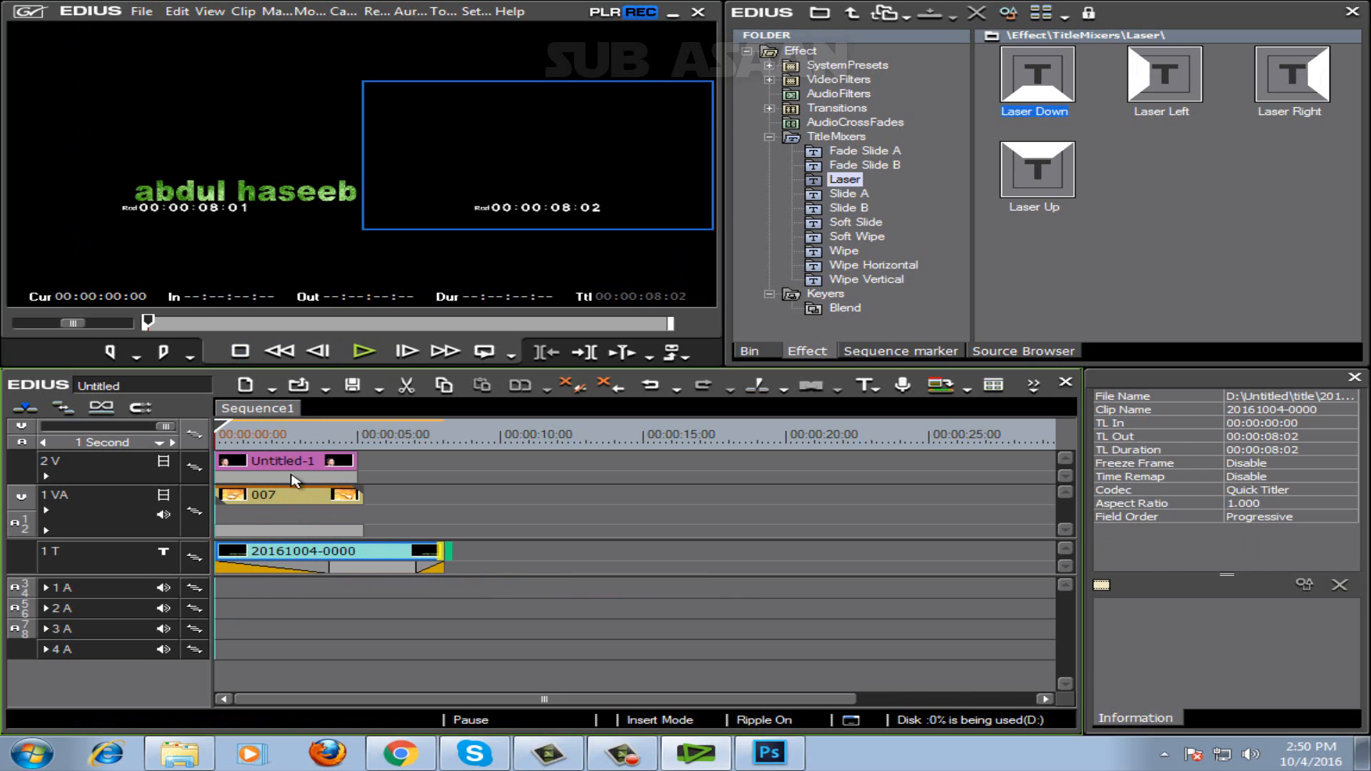
pyautogui.click(330, 255)
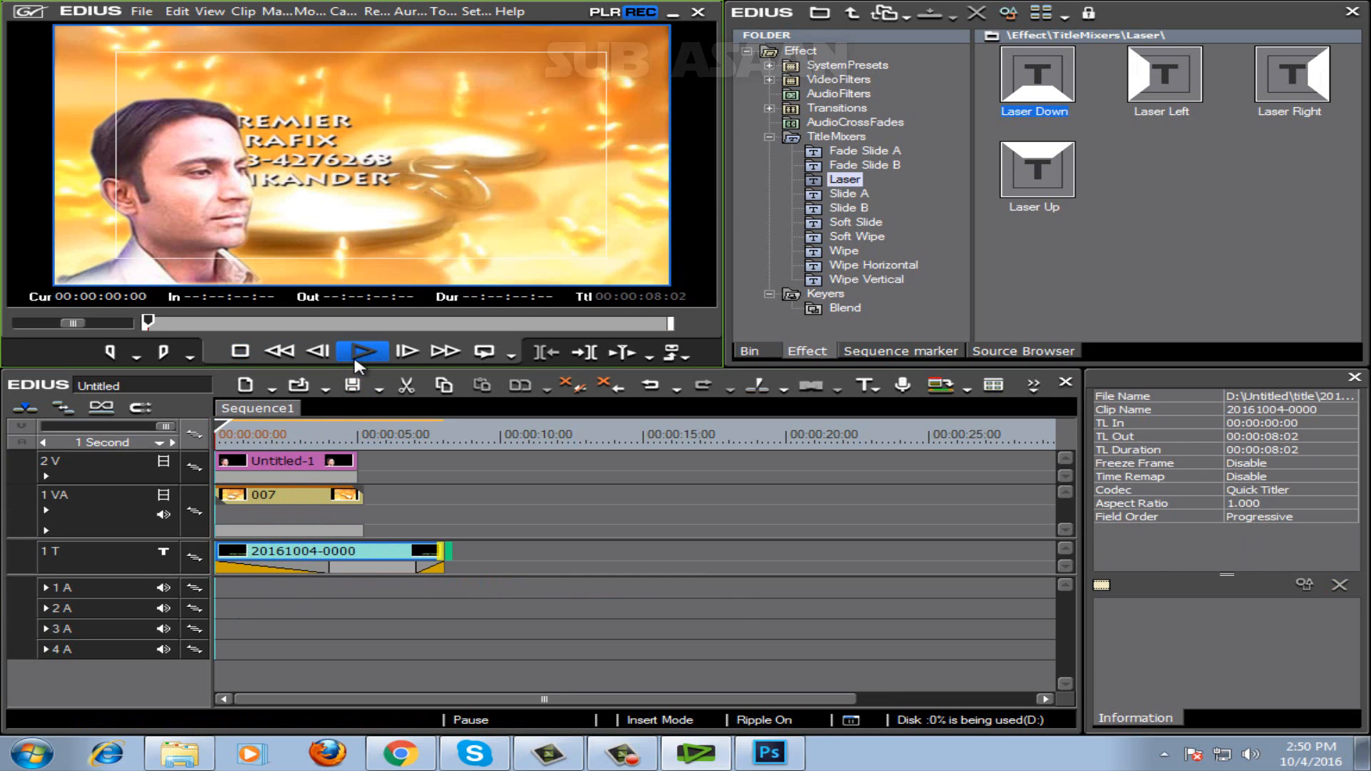
# Play the sequence with the extended title, stop past the end of the other clips, and return the playhead to the start.
pyautogui.click(355, 354)
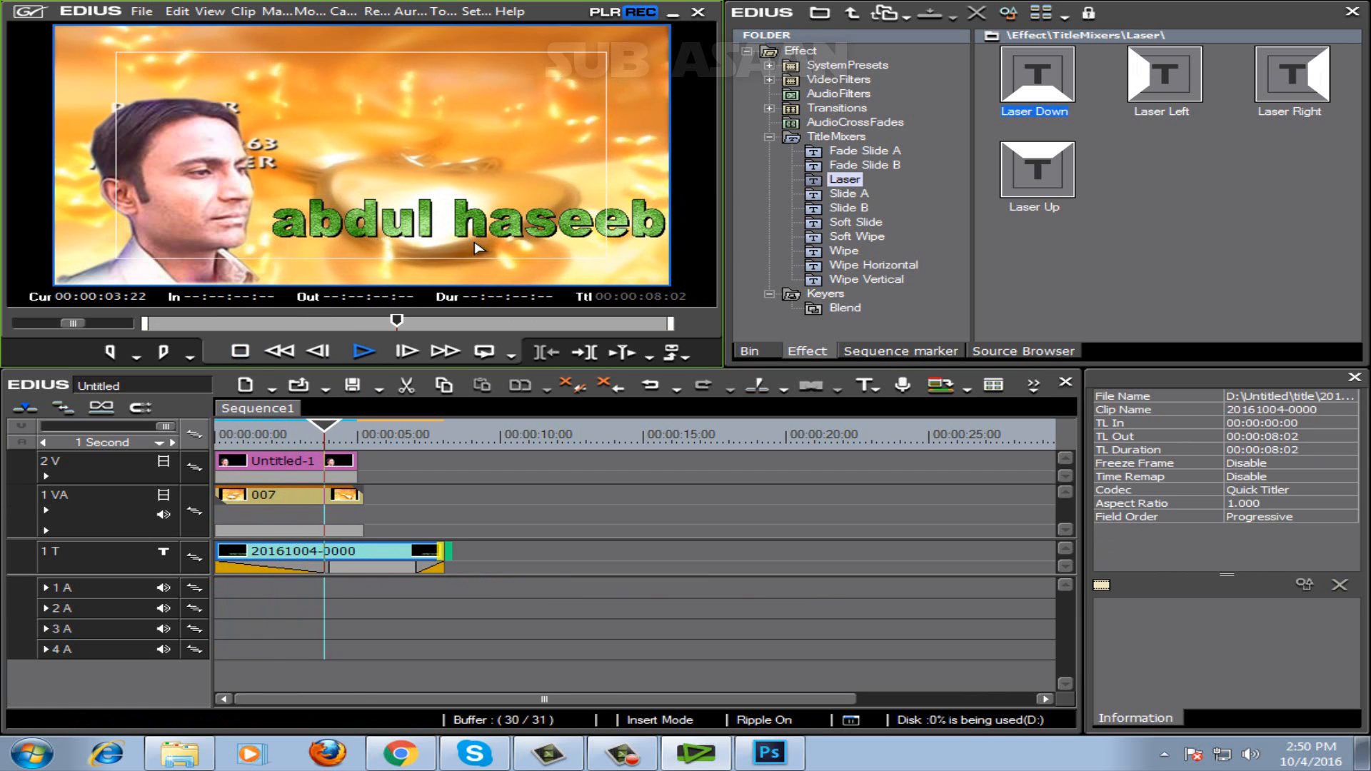
pyautogui.click(248, 357)
pyautogui.moveTo(387, 430); pyautogui.dragTo(213, 437)
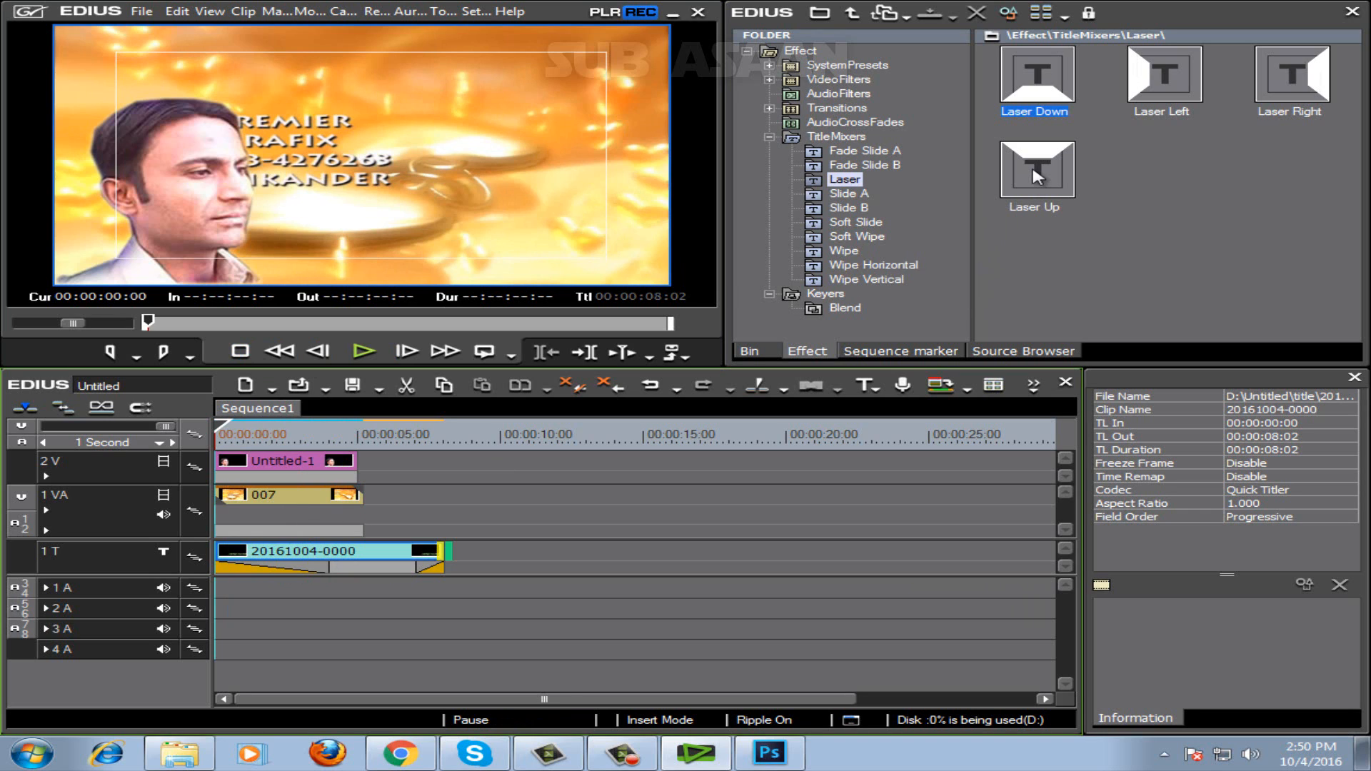
# Delete the in and out title mixer effects from the title clip on track 1T.
pyautogui.rightClick(368, 572)
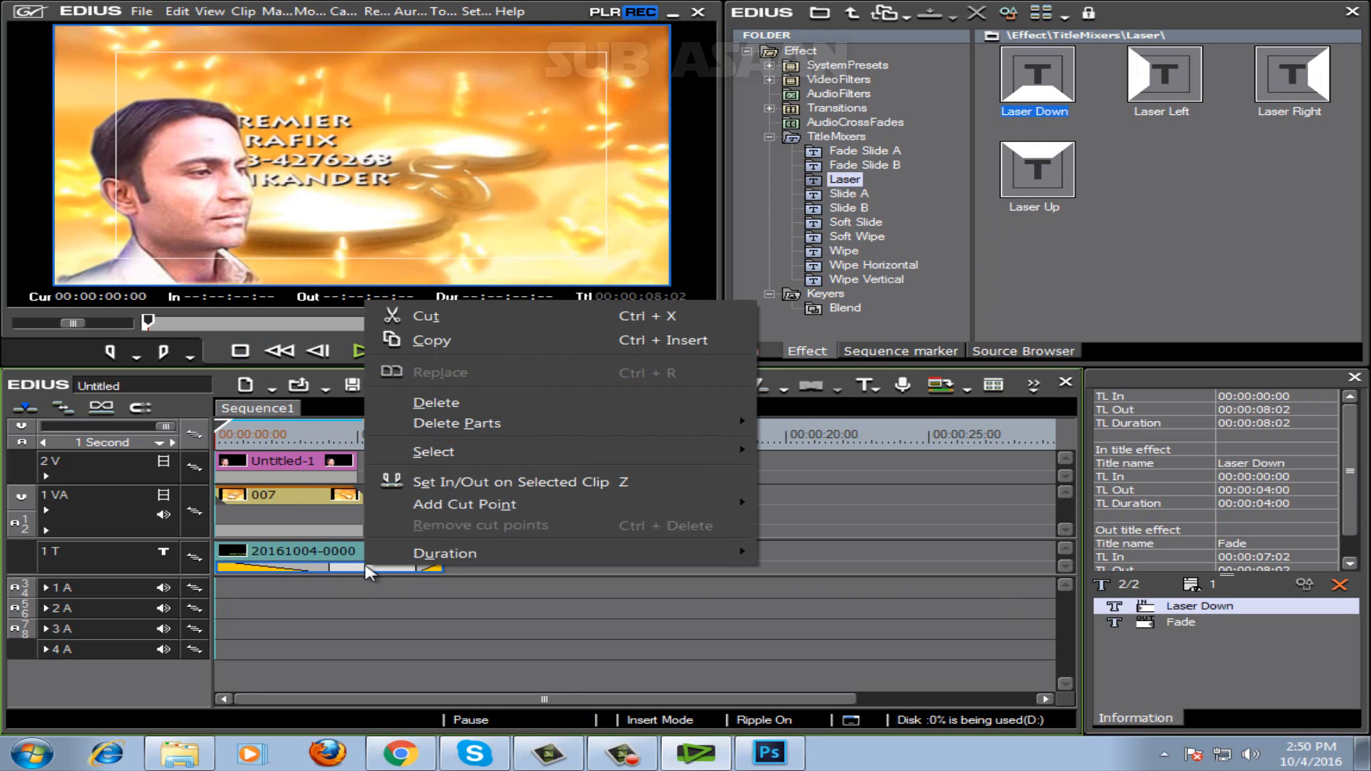
pyautogui.click(432, 403)
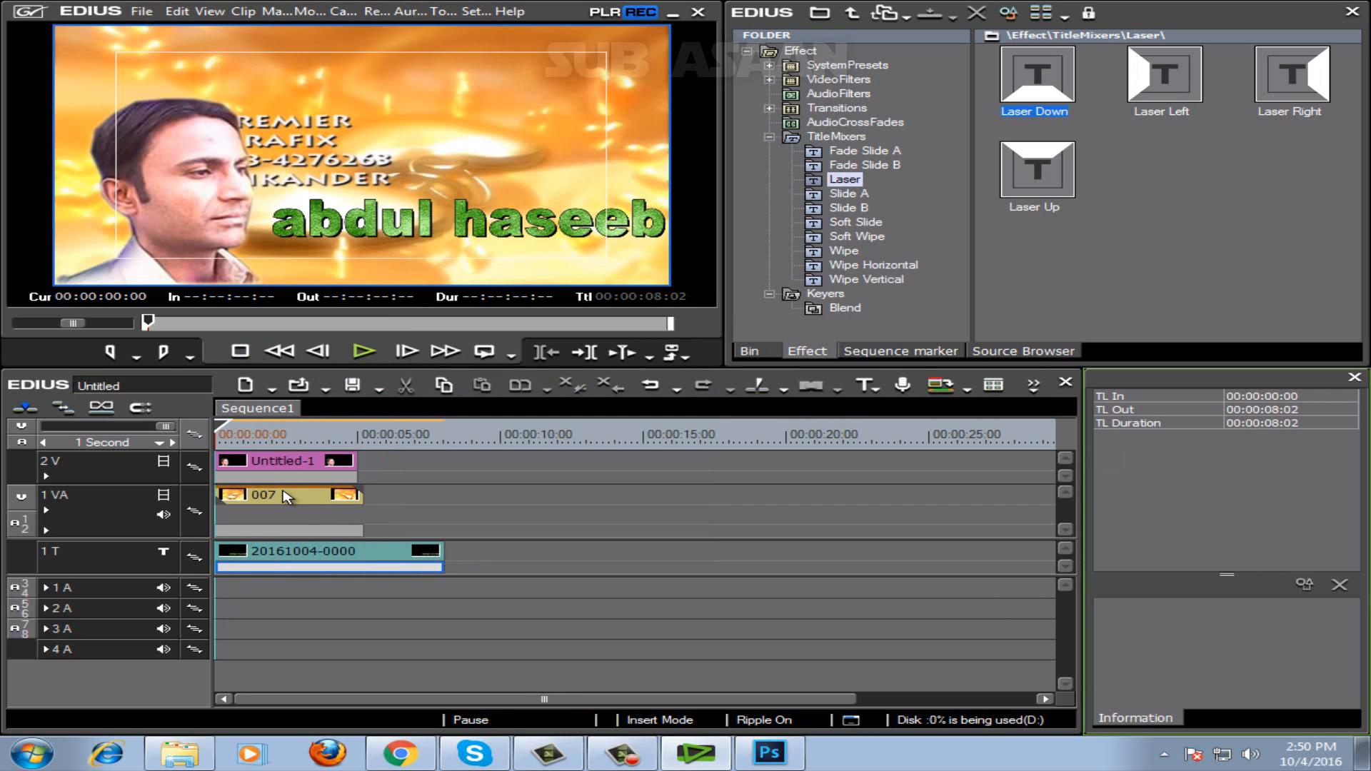
# Reopen the title clip on track 1T, move its green name text above the man to about X 646, Y 31, and save the title.
pyautogui.click(295, 551)
pyautogui.doubleClick(294, 551)
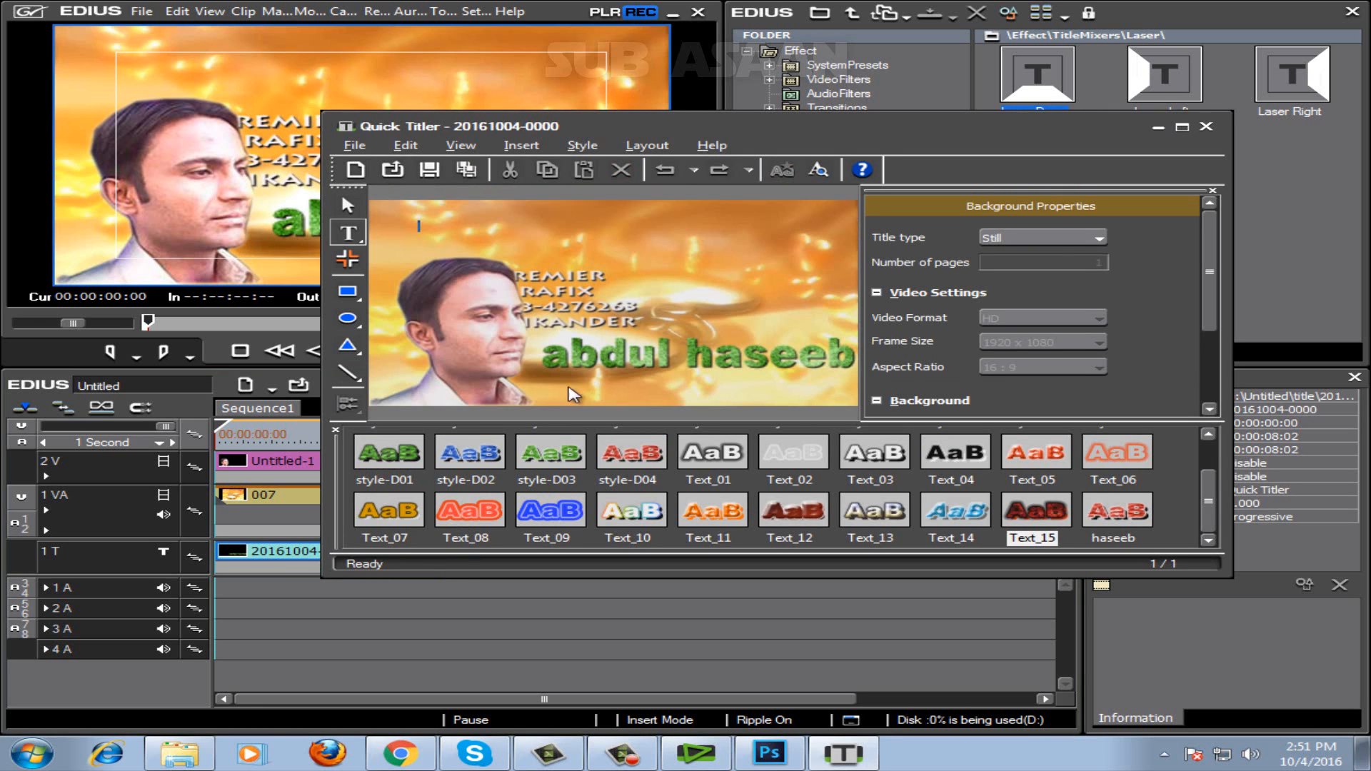
pyautogui.moveTo(750, 358); pyautogui.dragTo(743, 248)
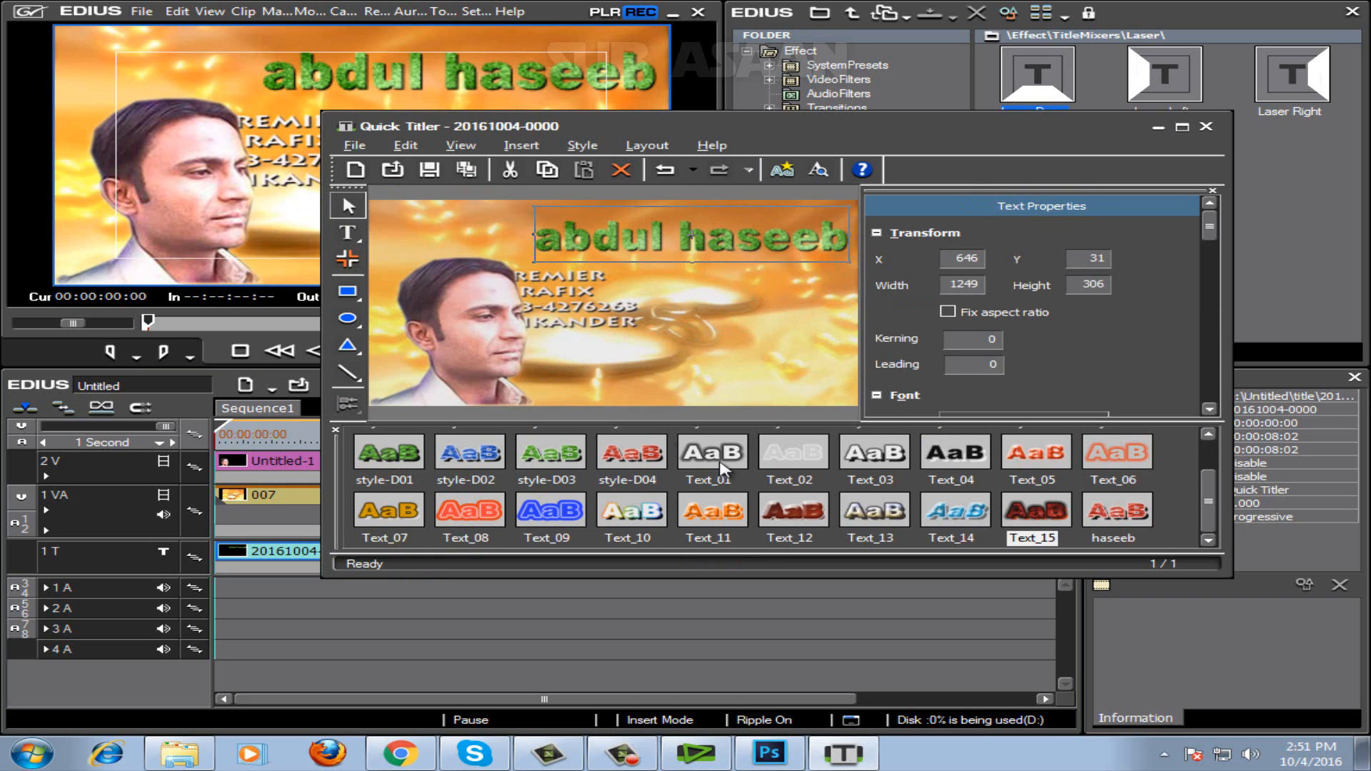
pyautogui.click(431, 172)
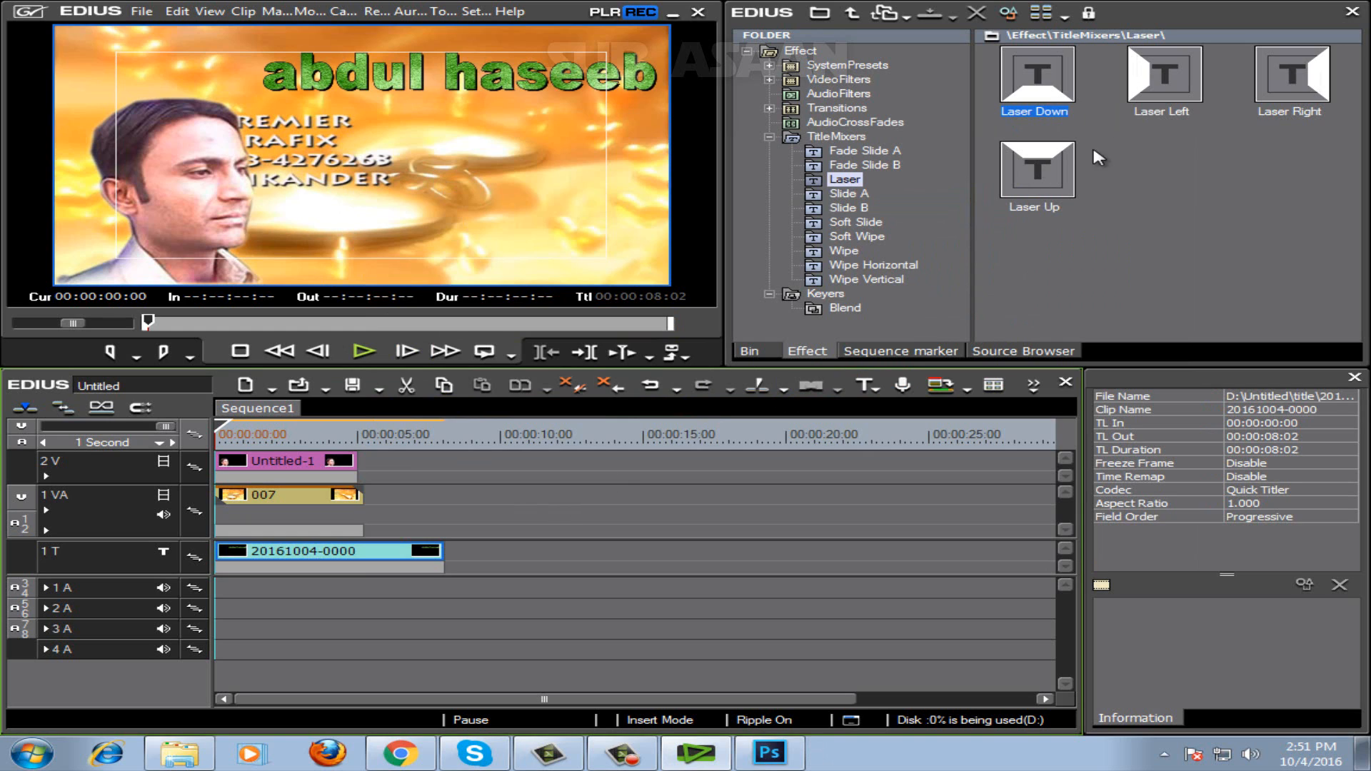
# Apply the Laser Left title mixer to the start of the title clip and extend its in effect to 00:00:05:06.
pyautogui.moveTo(1167, 74); pyautogui.dragTo(328, 578)
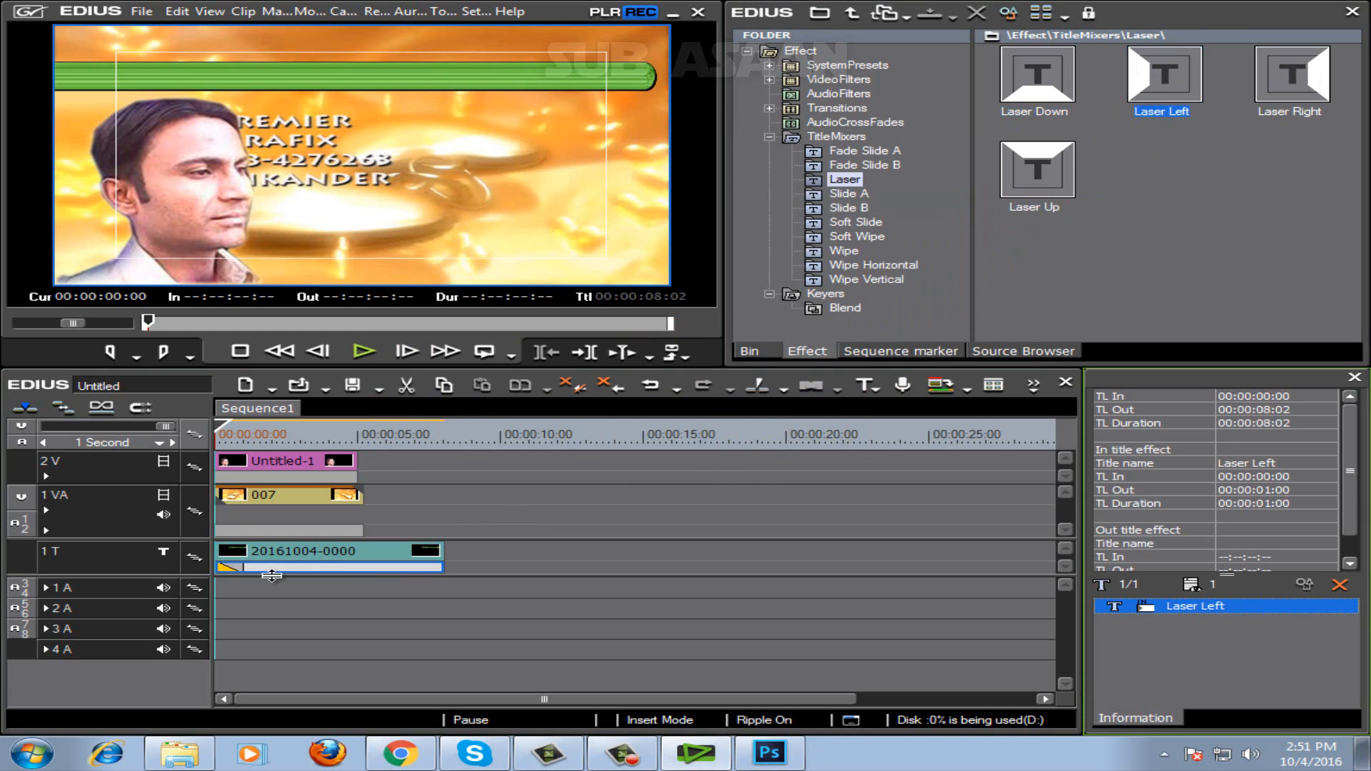
pyautogui.moveTo(242, 568); pyautogui.dragTo(362, 572)
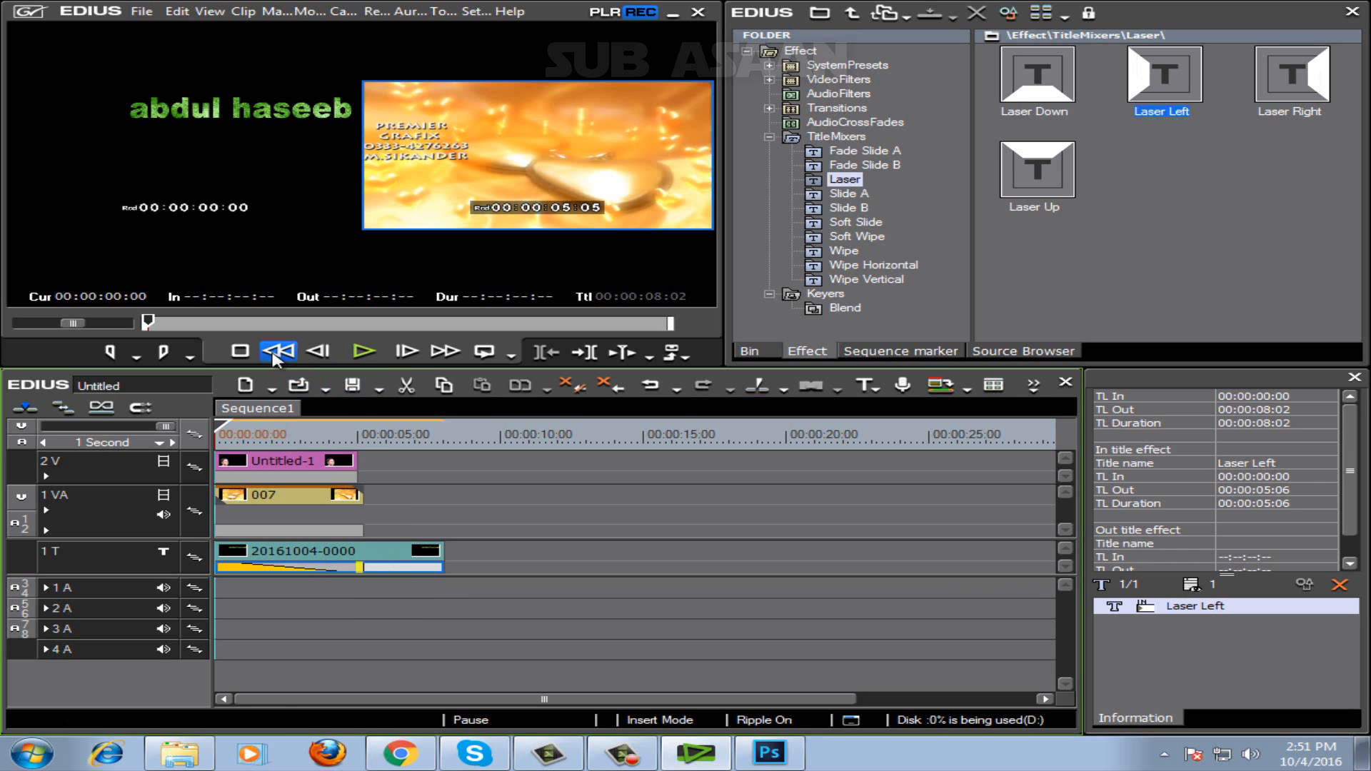
# Play the sequence from the start to check the Laser Left title animation, and stop playback after the background clip ends.
pyautogui.click(281, 239)
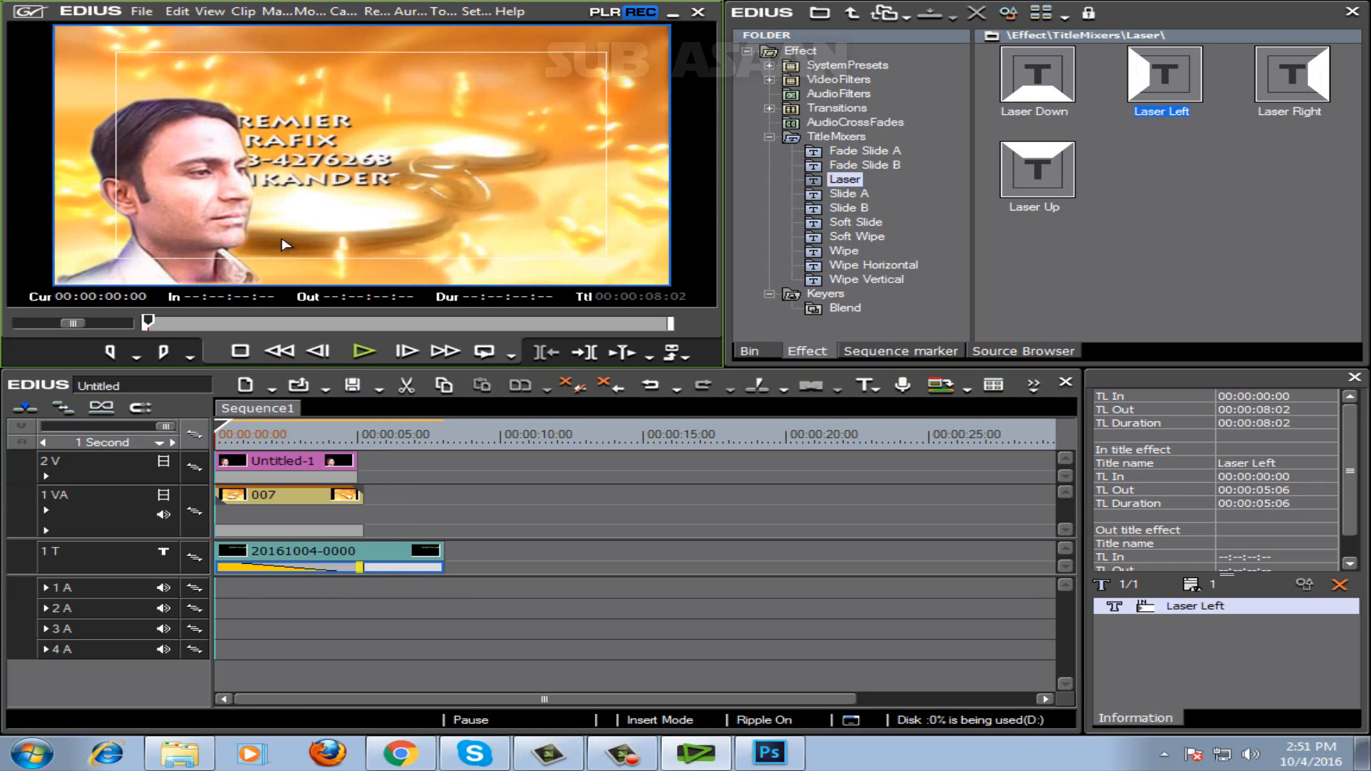
pyautogui.click(363, 352)
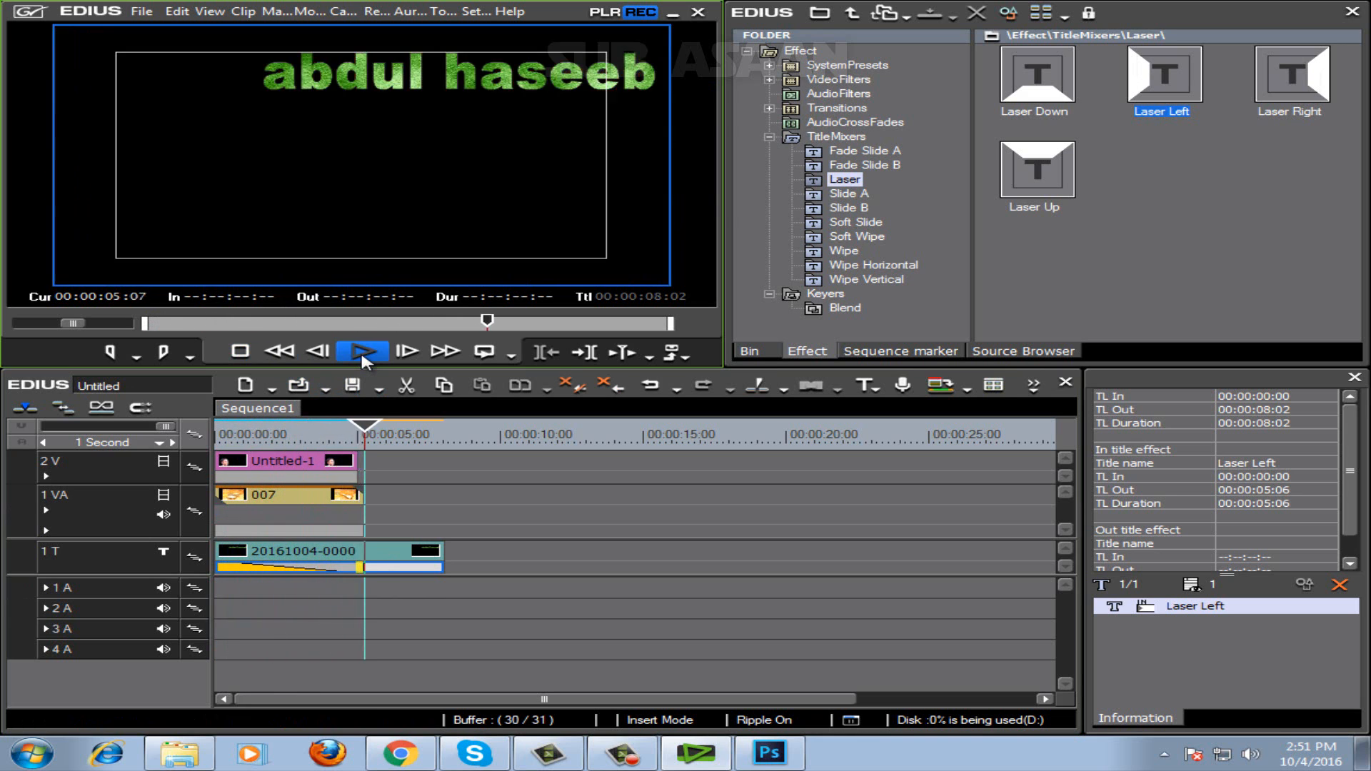
pyautogui.click(246, 355)
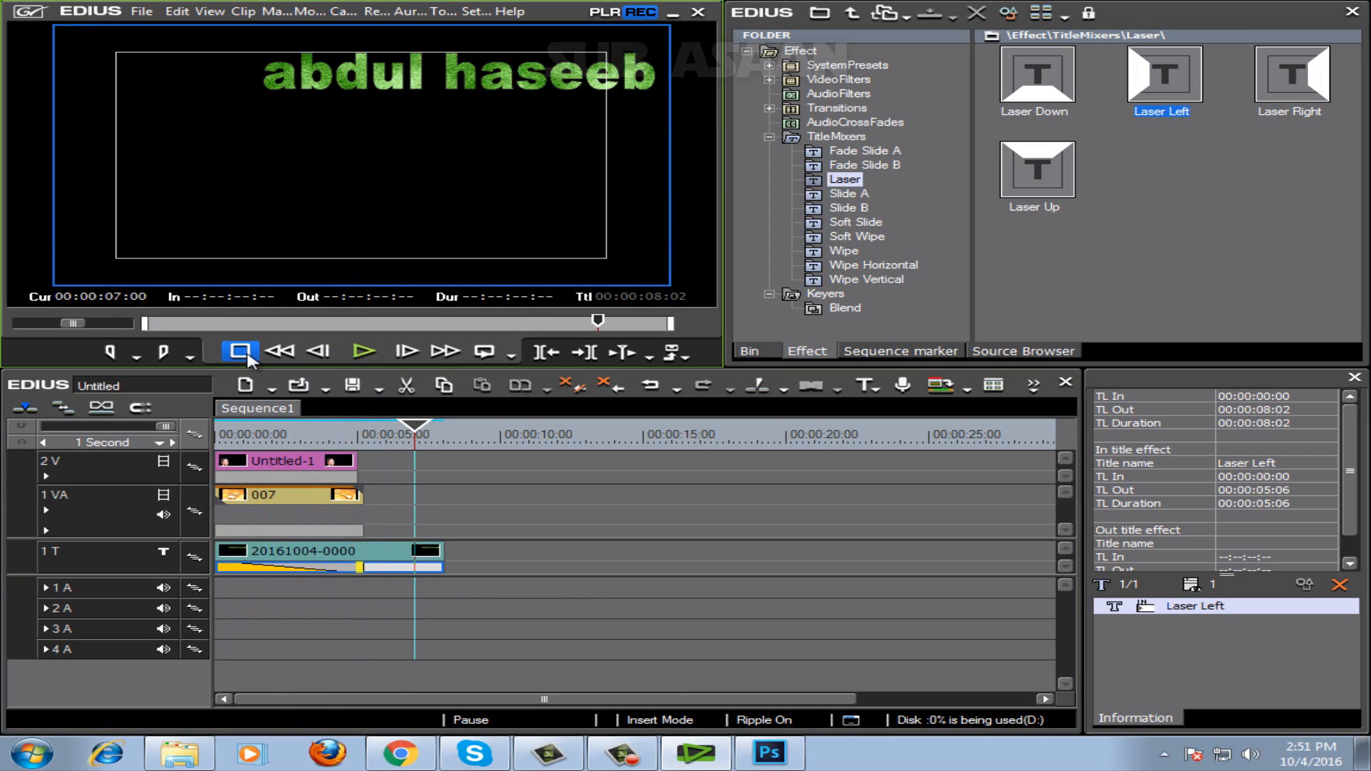